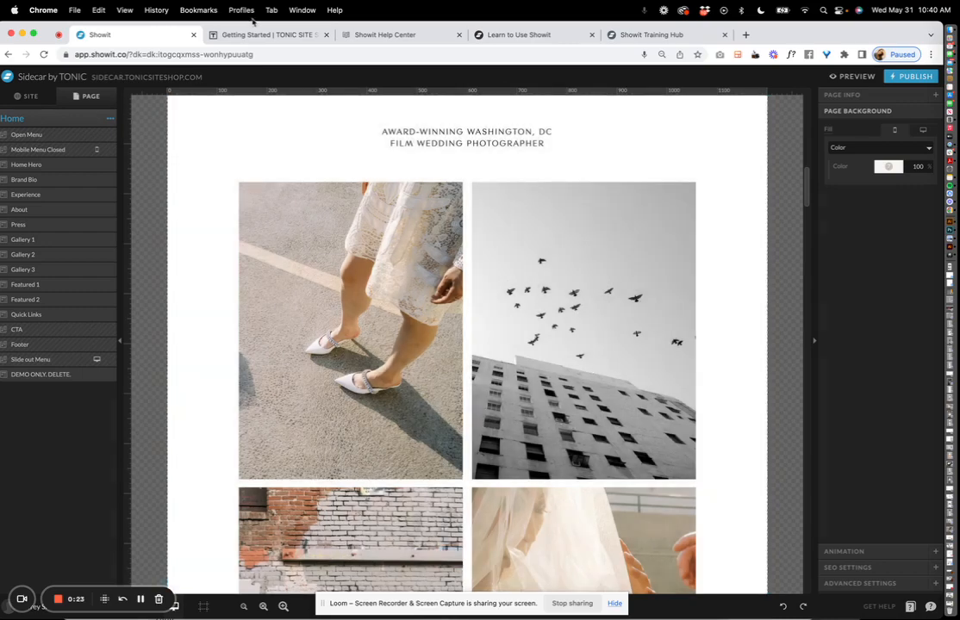
Switch from the Sidecar editor to the TONIC 'Getting Started' guide tab.
click(250, 35)
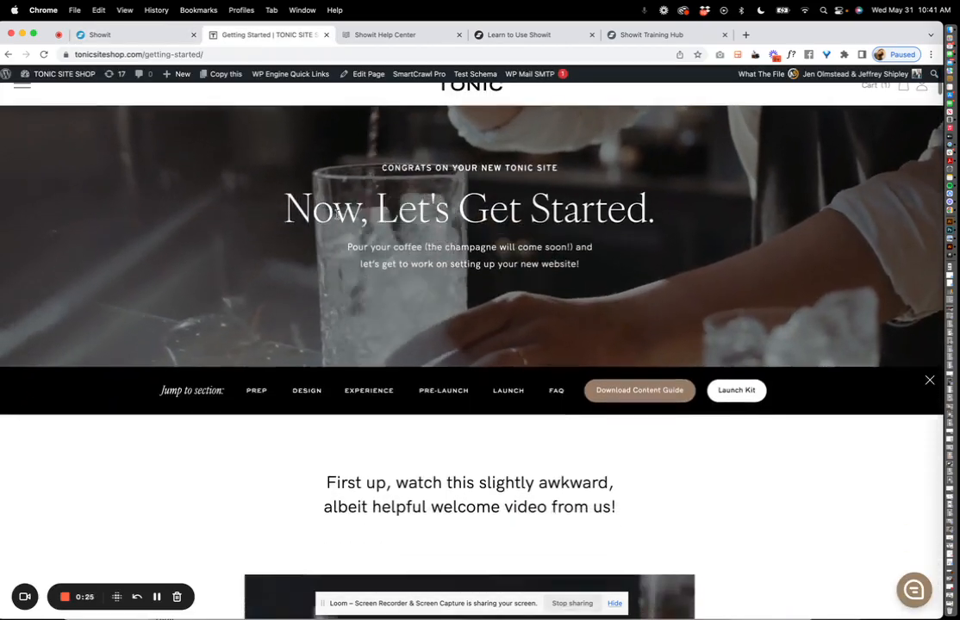
Read the guide's install, Branding, Copy and Learning Showit sections, then switch to the Showit Help Center.
scroll(336, 214, down, 10)
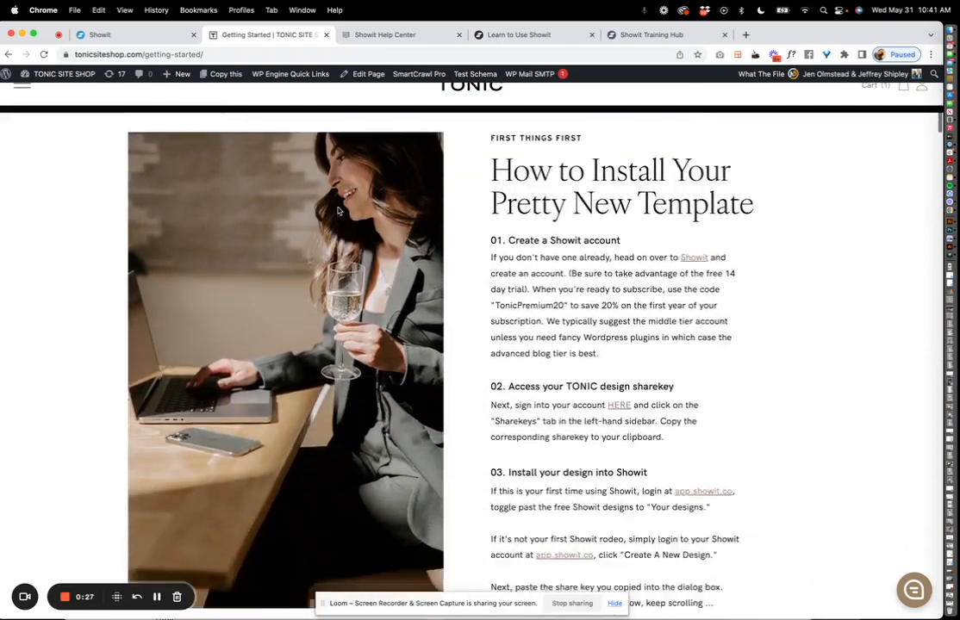
scroll(338, 210, down, 5)
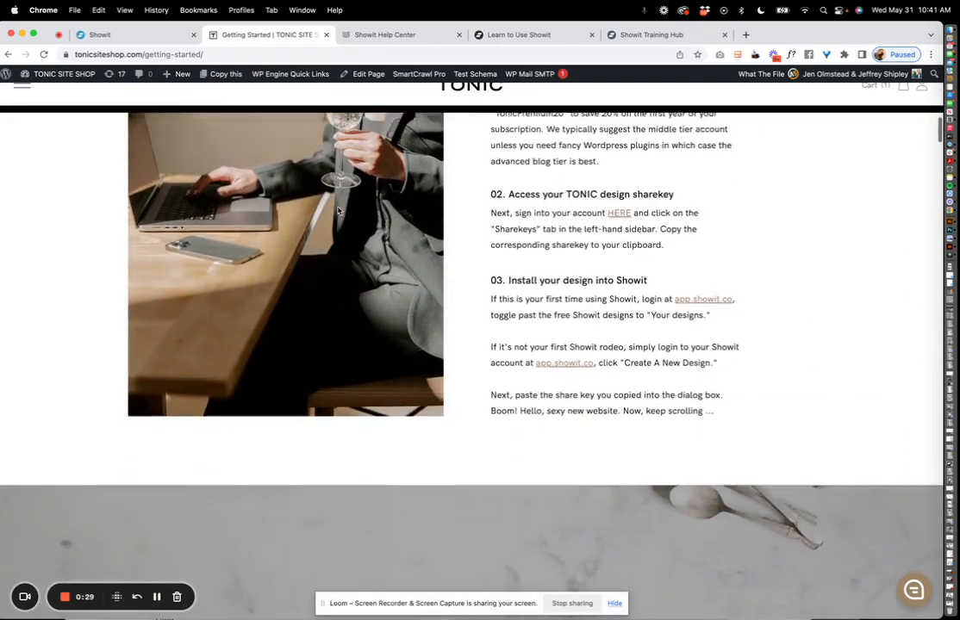
scroll(338, 210, down, 15)
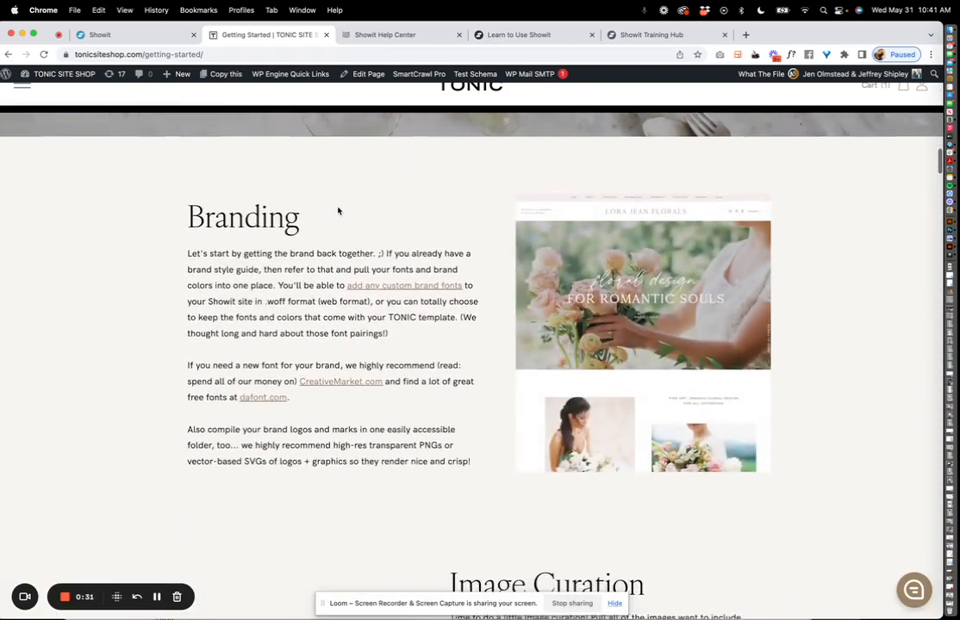
scroll(338, 211, down, 13)
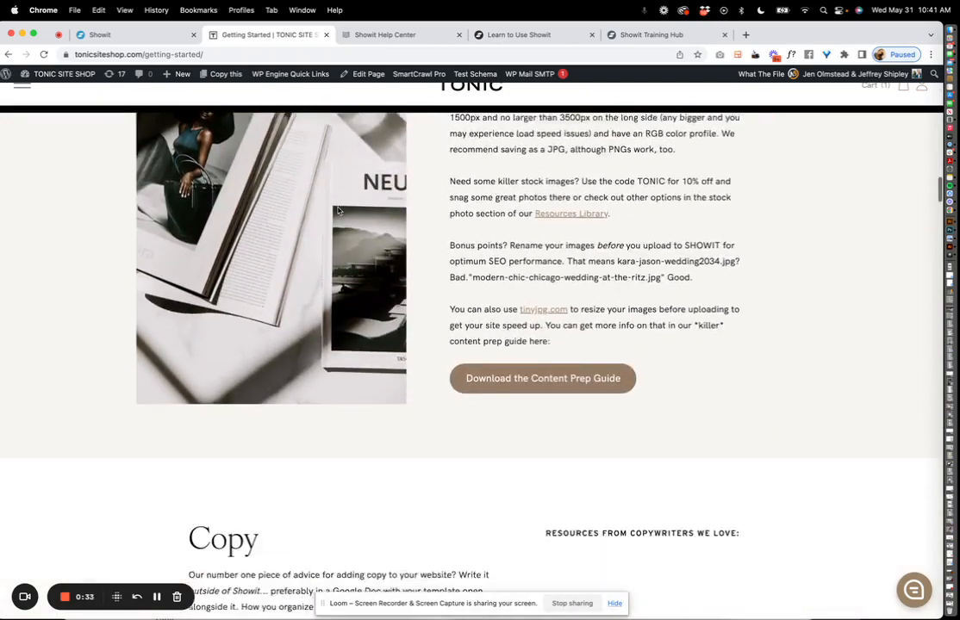
scroll(337, 210, down, 5)
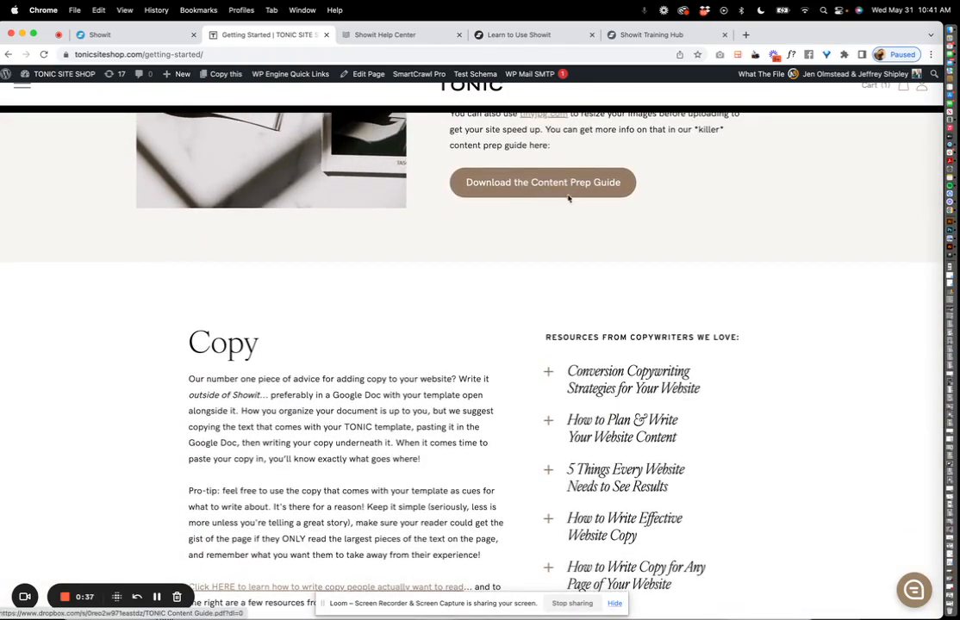
scroll(564, 203, down, 3)
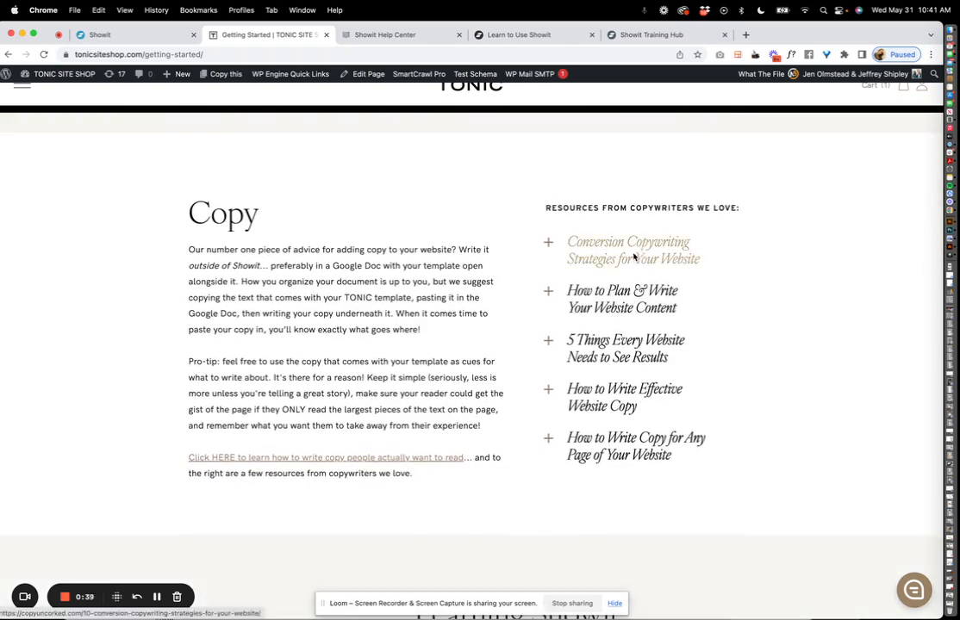
scroll(562, 360, down, 3)
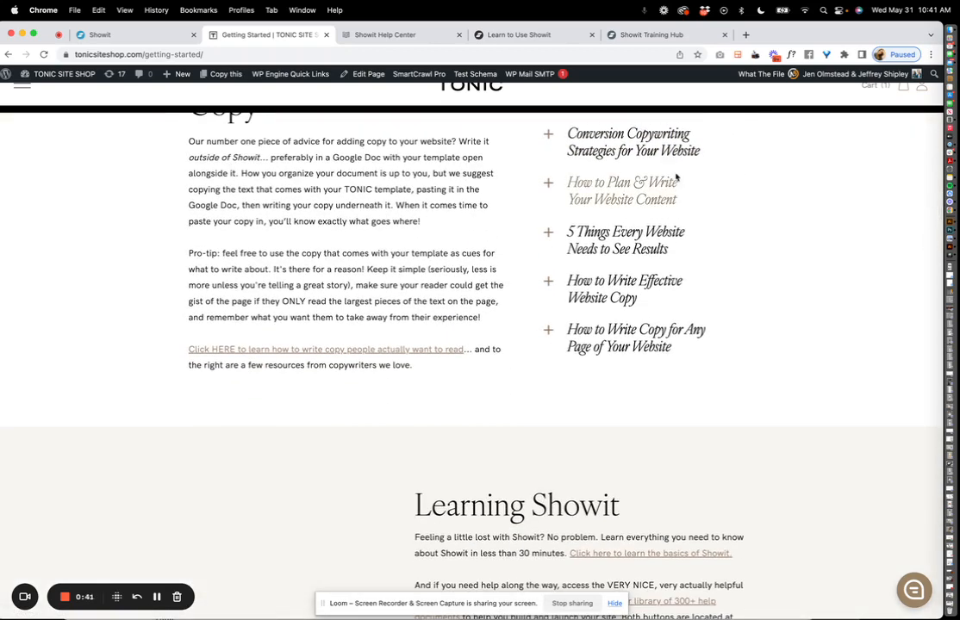
scroll(575, 365, down, 8)
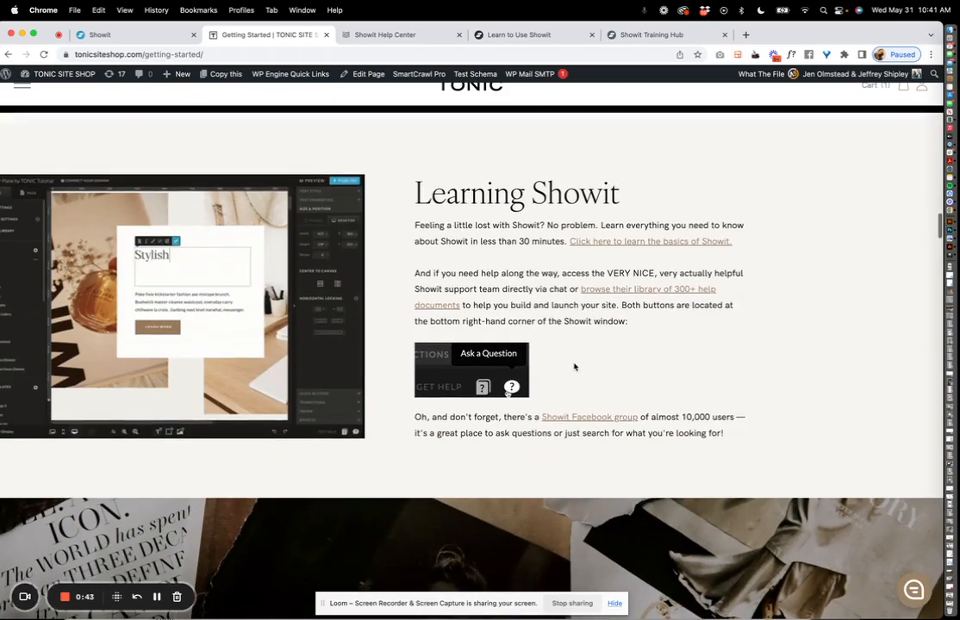
scroll(575, 367, down, 2)
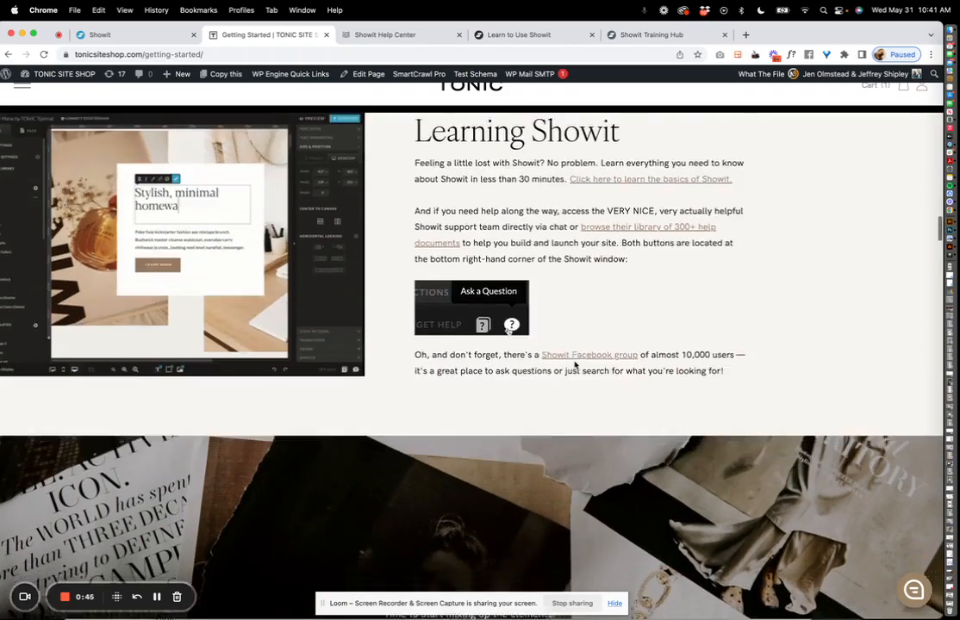
scroll(575, 365, down, 20)
scroll(575, 366, up, 20)
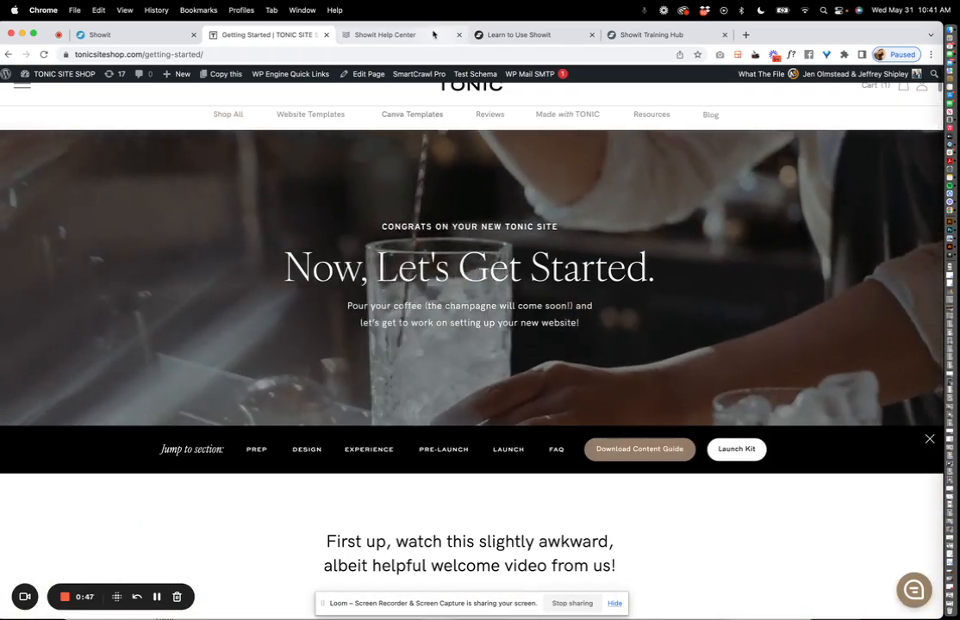
click(434, 35)
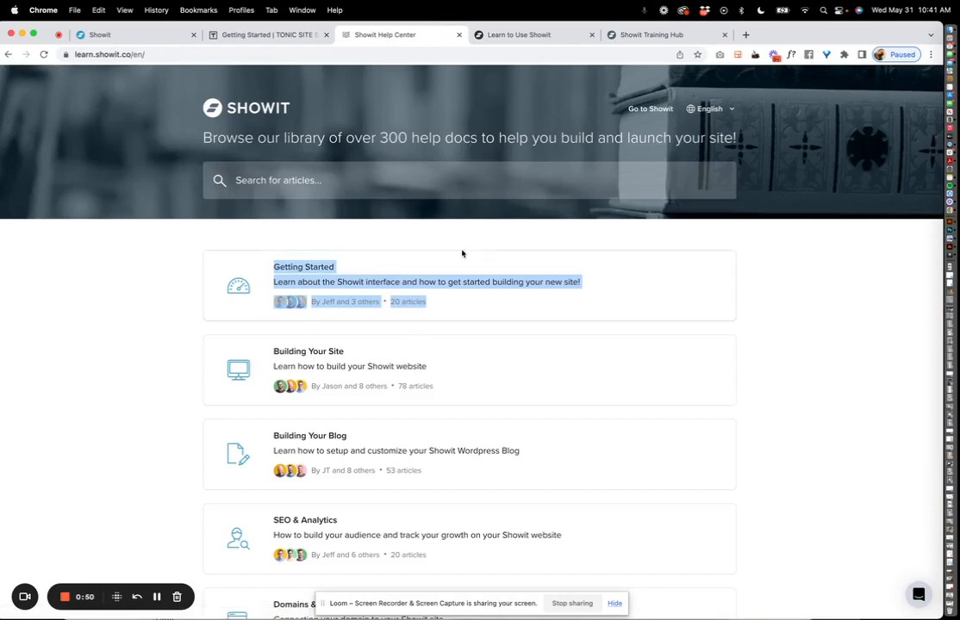
Browse the Help Center's category cards, then go to the Learn to Use Showit page.
click(418, 246)
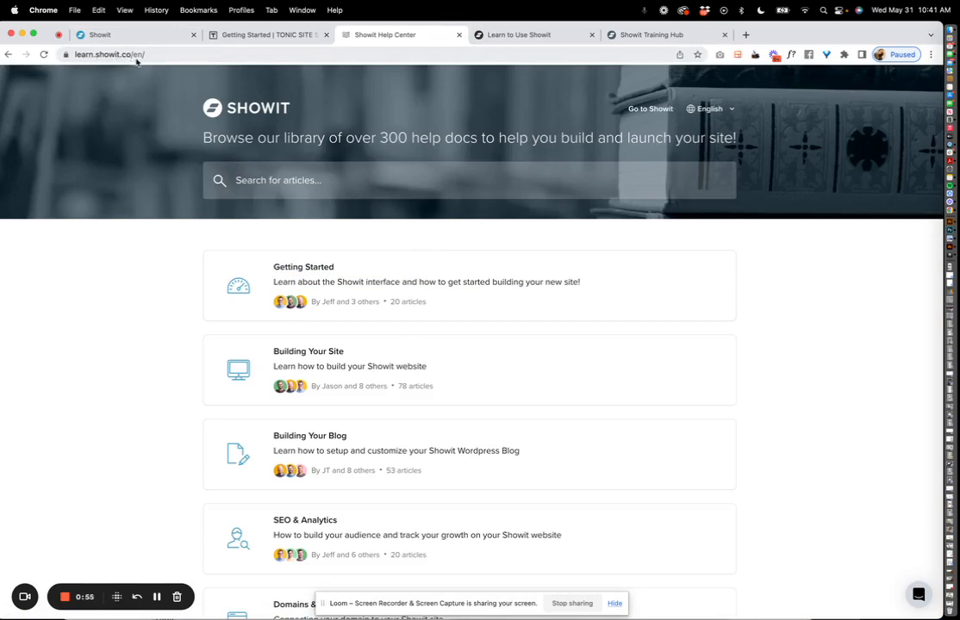
scroll(227, 267, down, 9)
scroll(227, 266, up, 2)
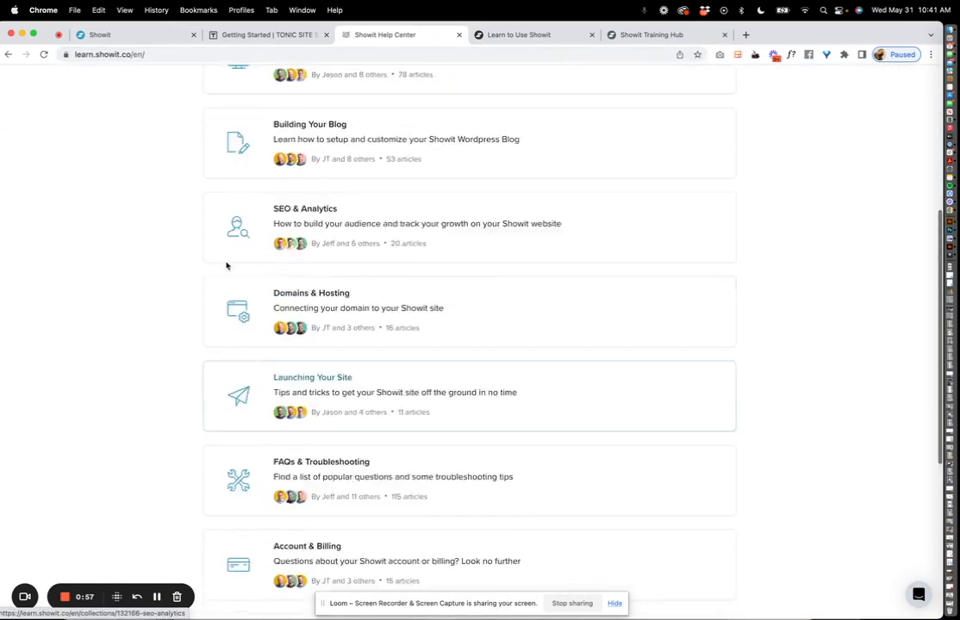
scroll(227, 265, up, 8)
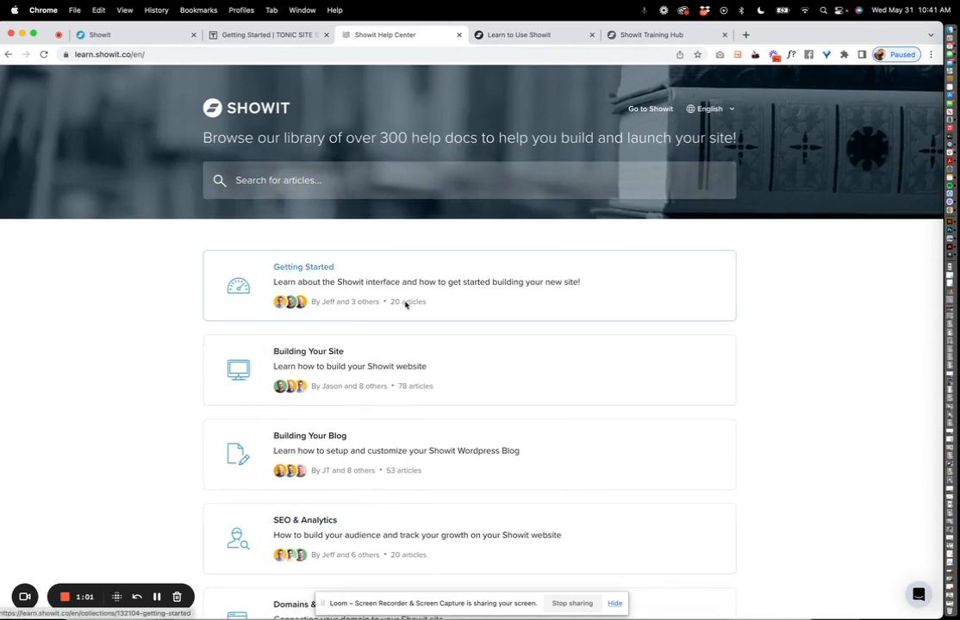
scroll(390, 282, down, 8)
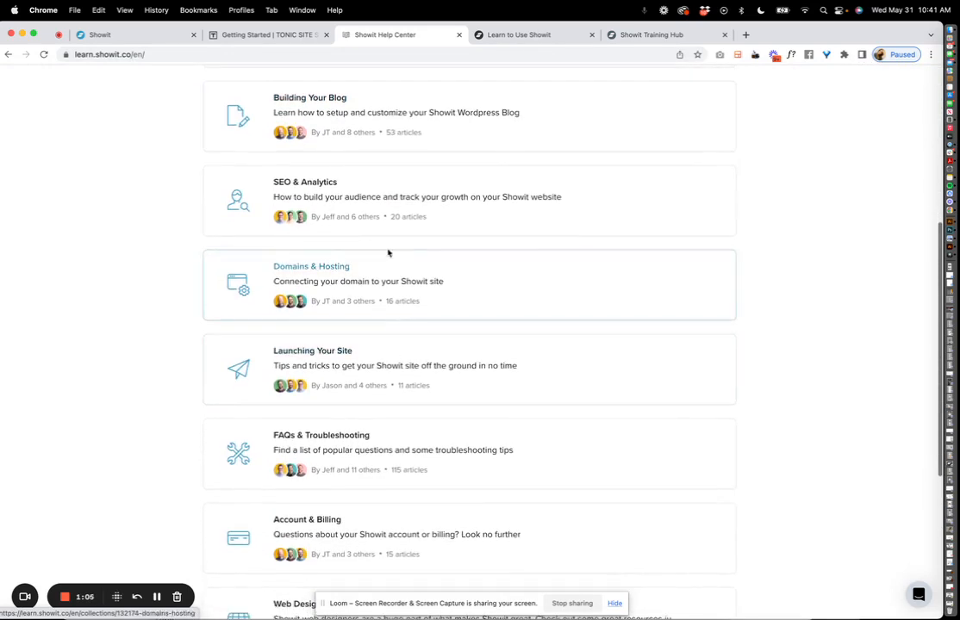
scroll(387, 258, up, 8)
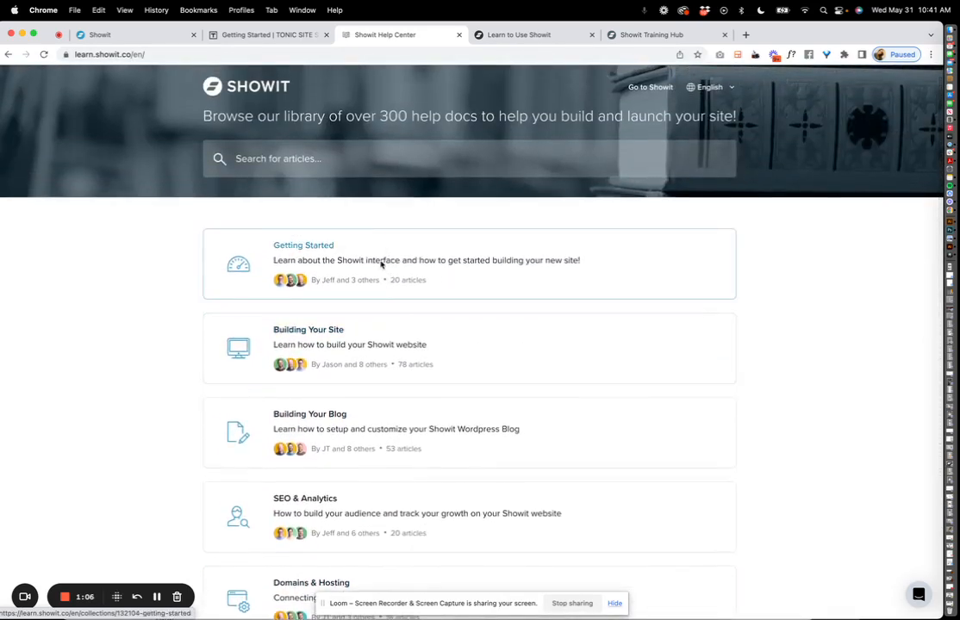
scroll(370, 338, down, 7)
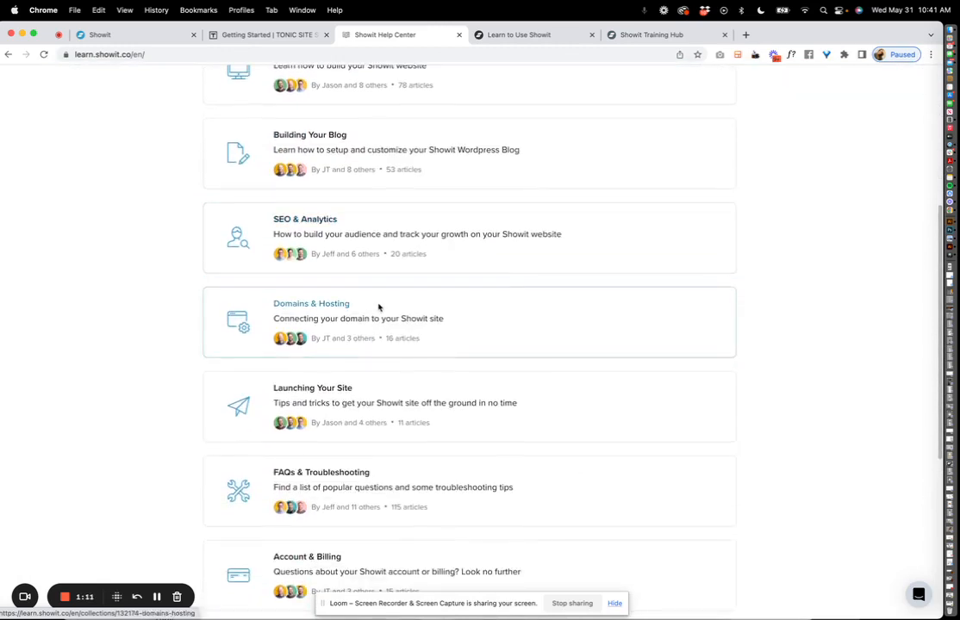
scroll(408, 330, up, 7)
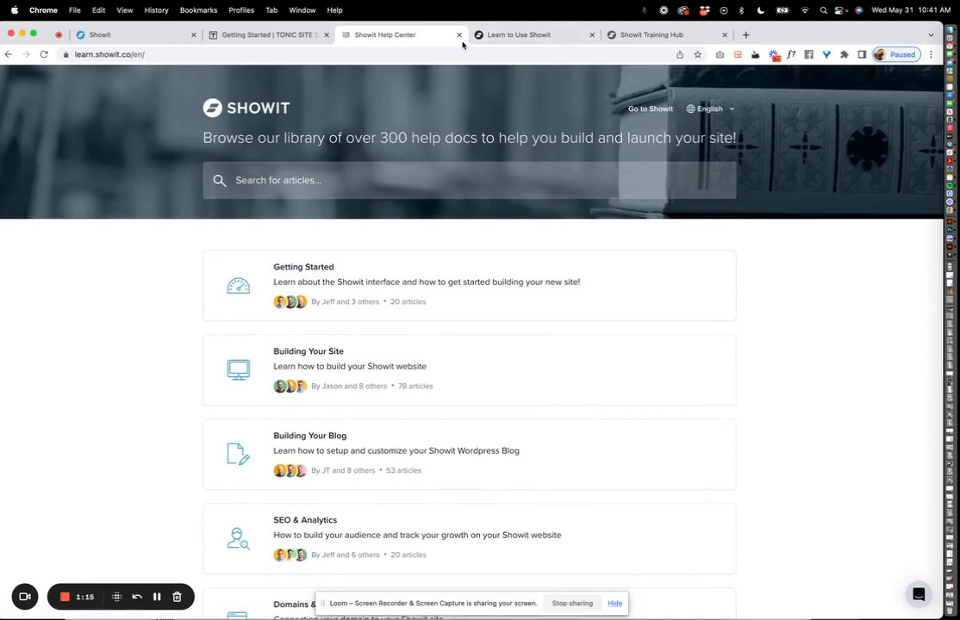
click(499, 35)
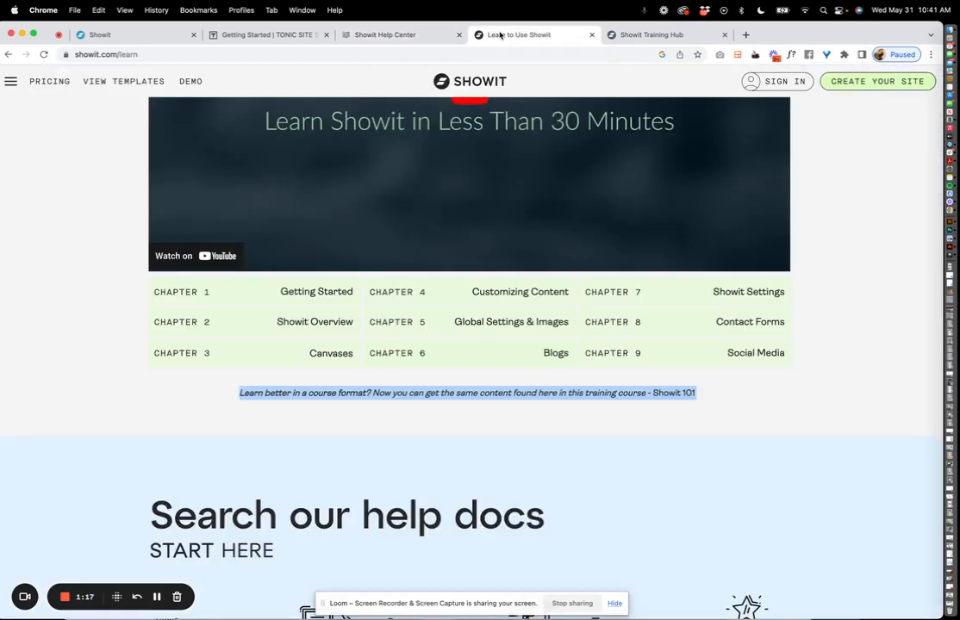
Review the Learn Showit chapters and Training Hub free courses, then return to the Sidecar editor.
scroll(499, 112, up, 5)
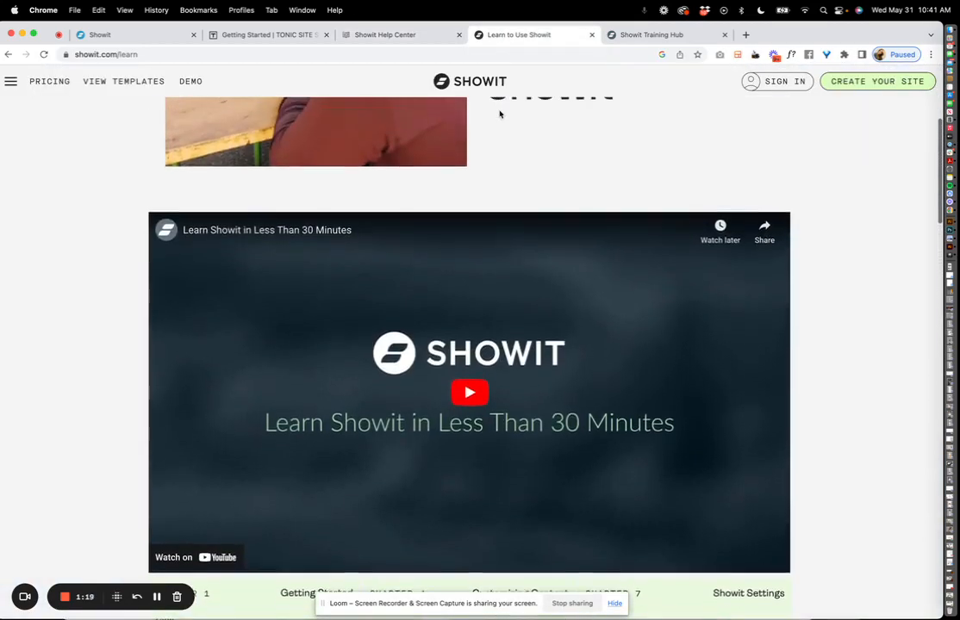
scroll(500, 114, down, 2)
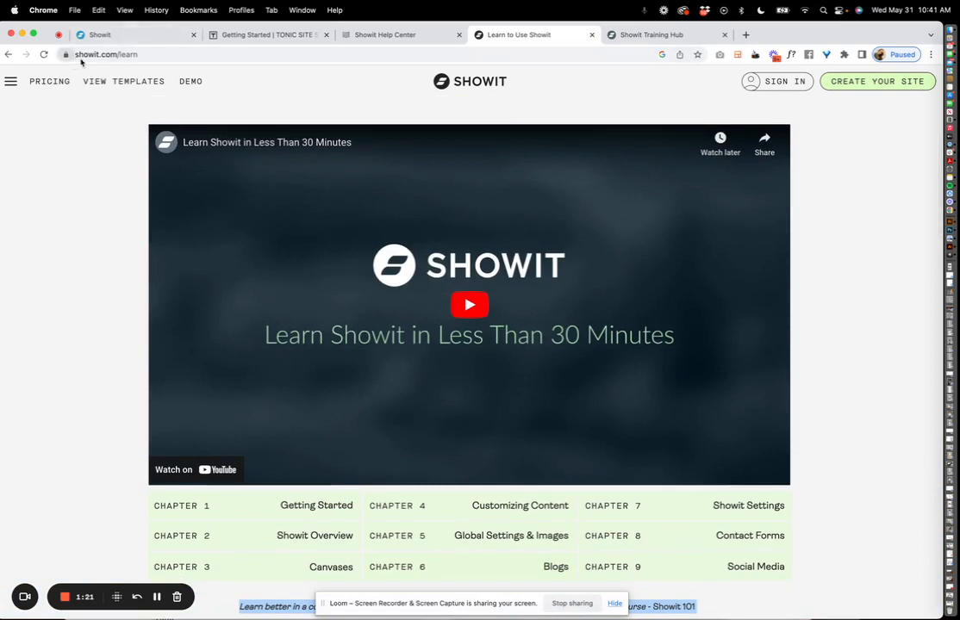
scroll(285, 259, down, 3)
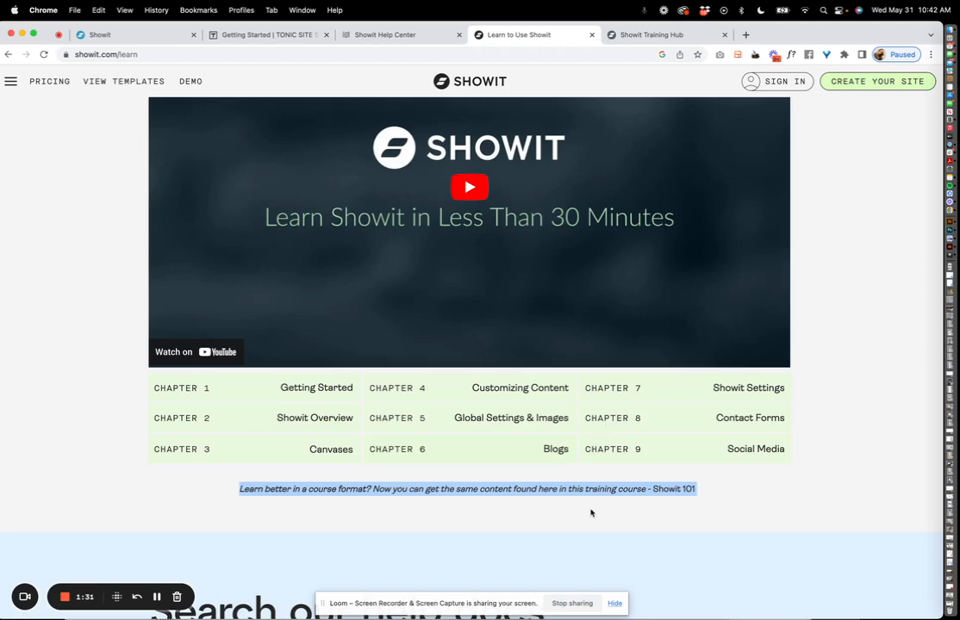
click(640, 35)
click(546, 34)
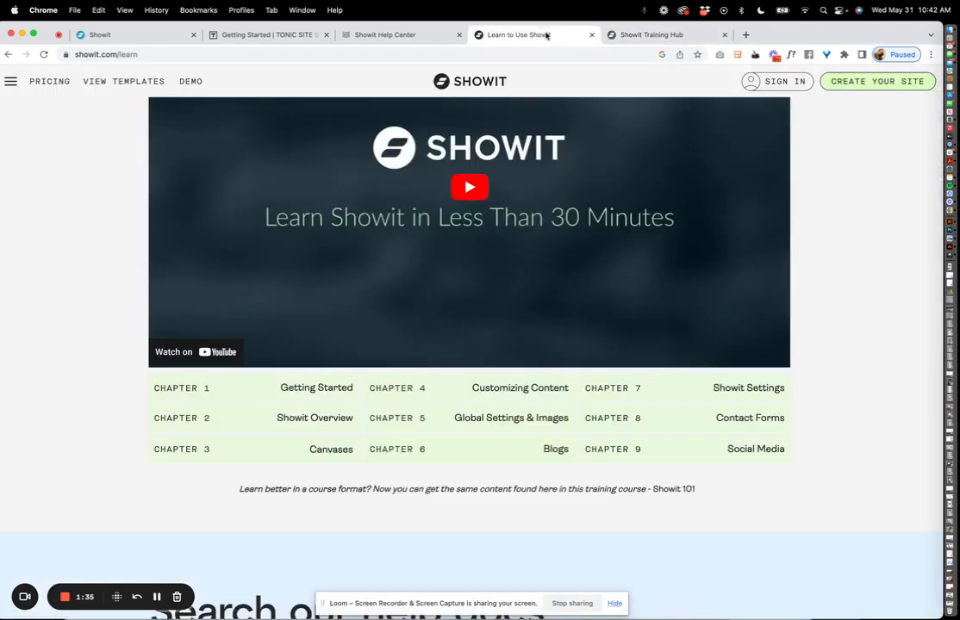
click(682, 36)
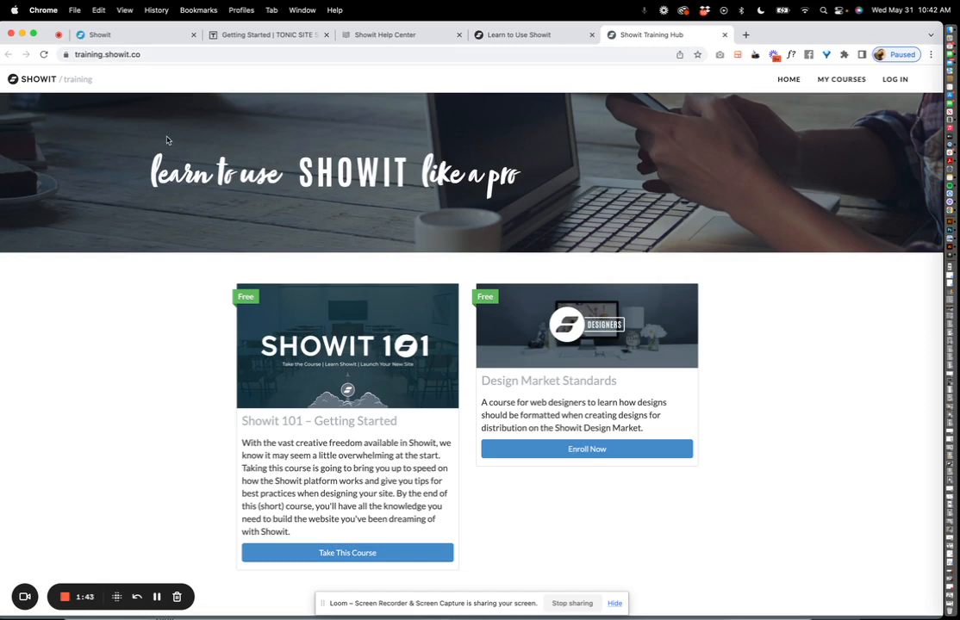
click(164, 36)
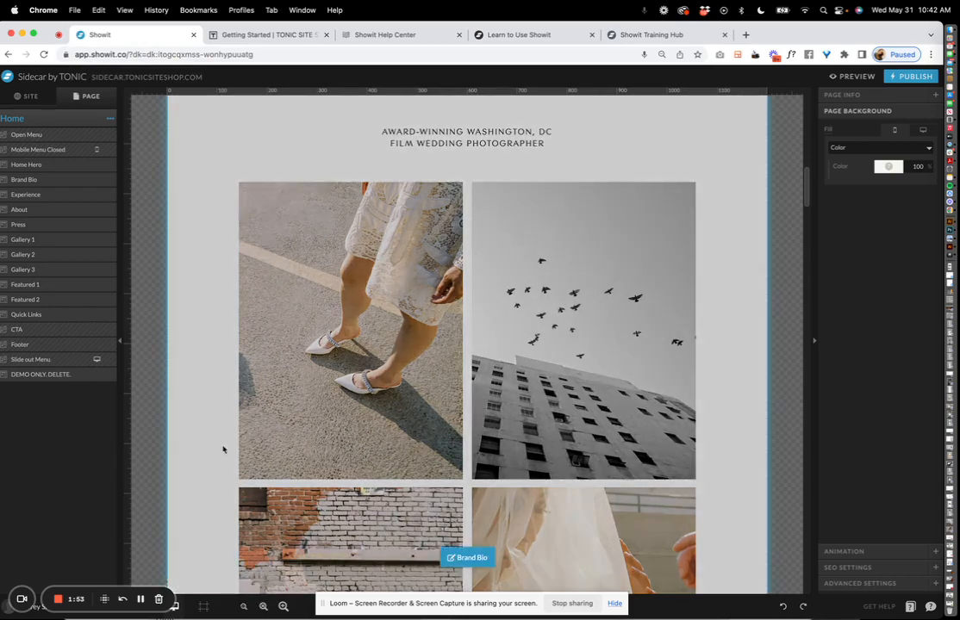
Select the Brand Bio canvas, zoom the Home page out twice, and show the SITE pages list.
click(224, 450)
click(244, 607)
click(243, 607)
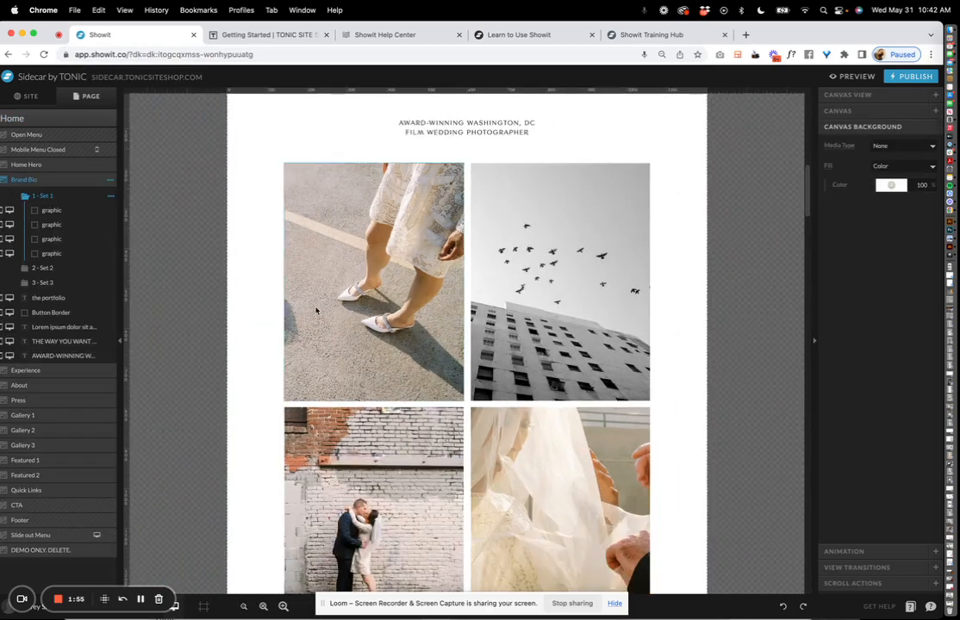
scroll(316, 310, up, 8)
scroll(316, 310, down, 2)
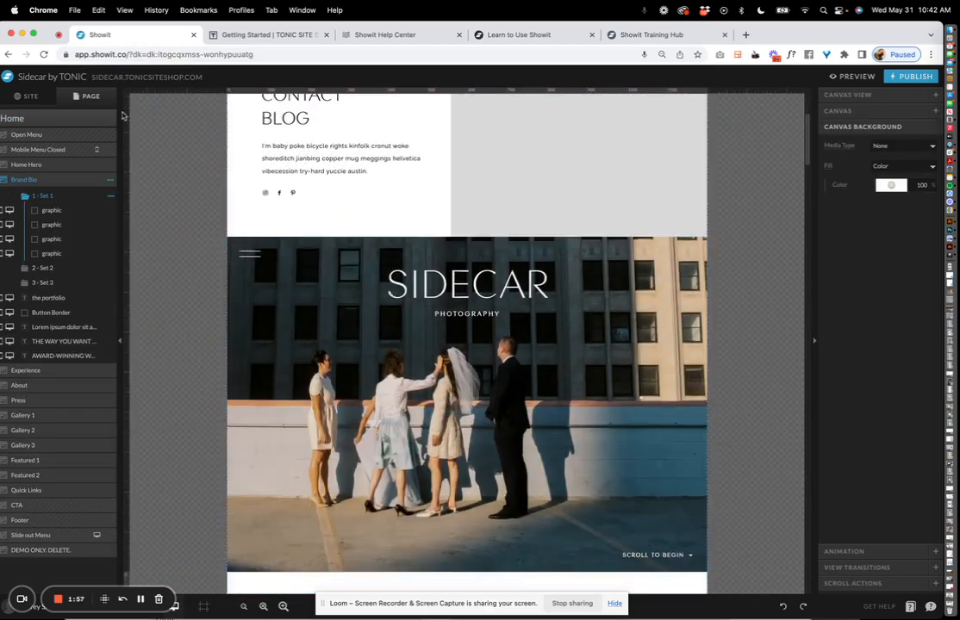
click(29, 97)
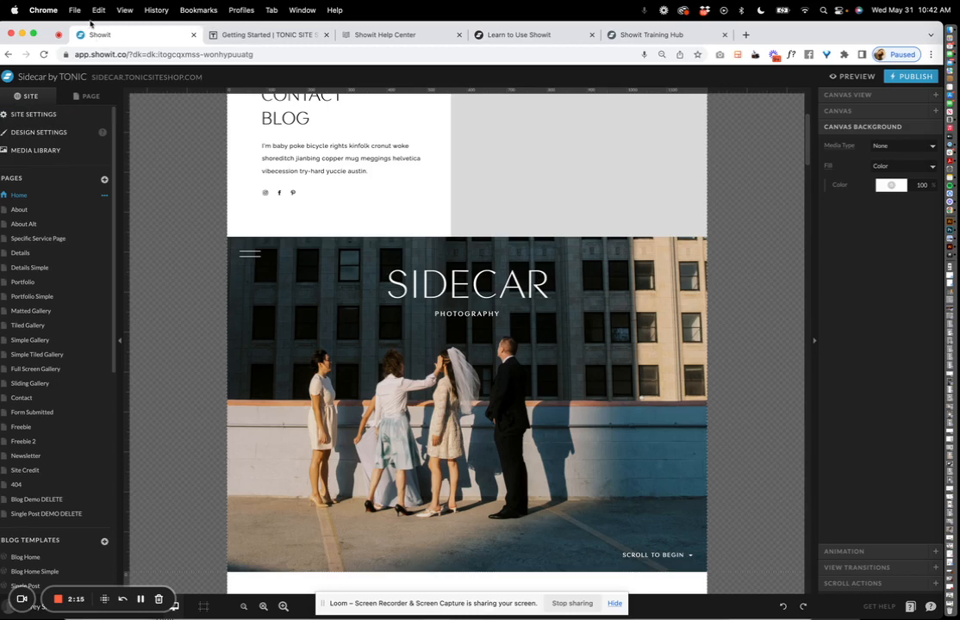
drag(90, 23, 106, 24)
click(60, 112)
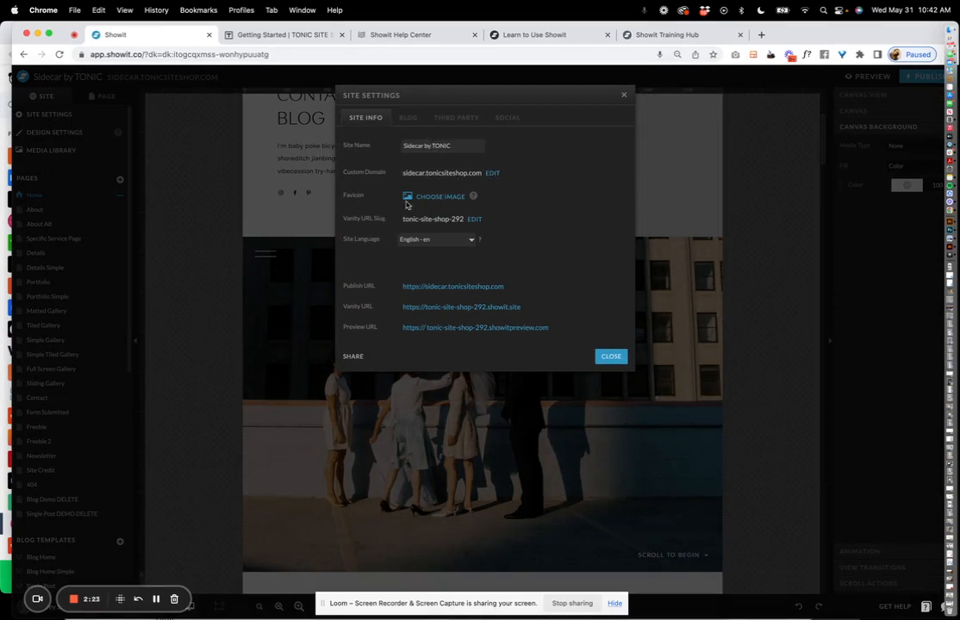
click(407, 119)
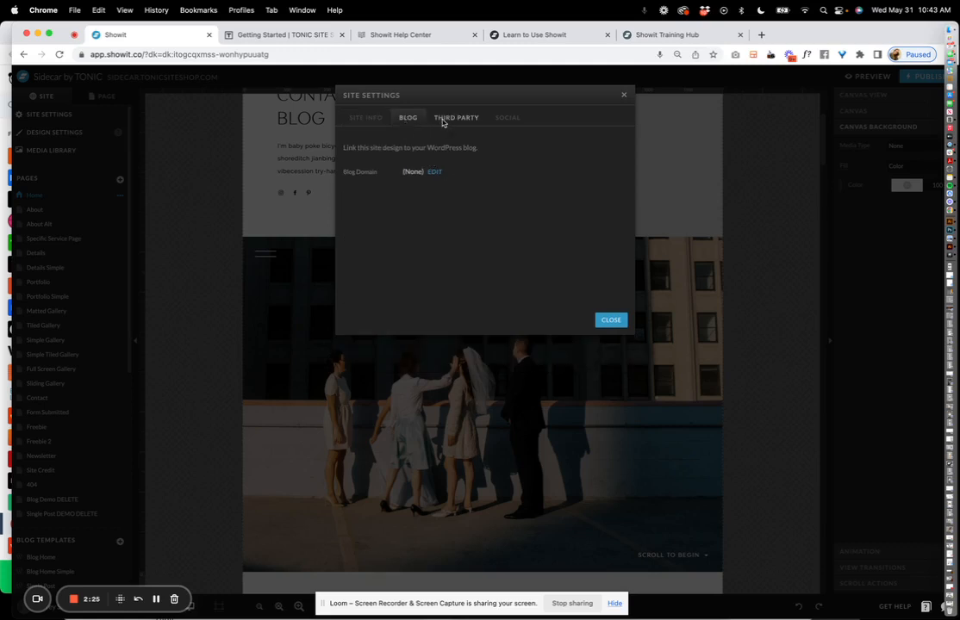
click(443, 121)
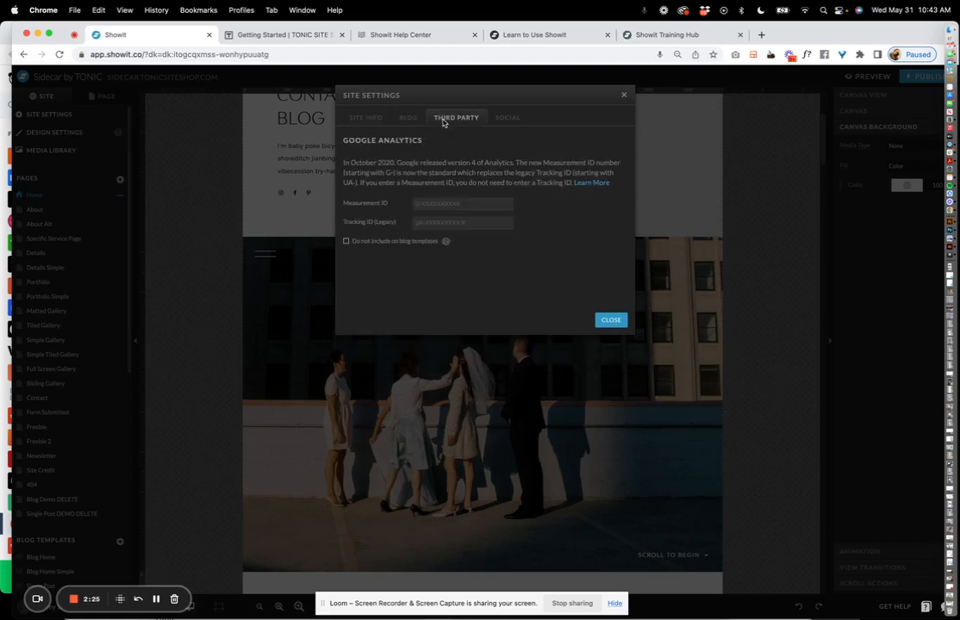
click(506, 119)
click(366, 118)
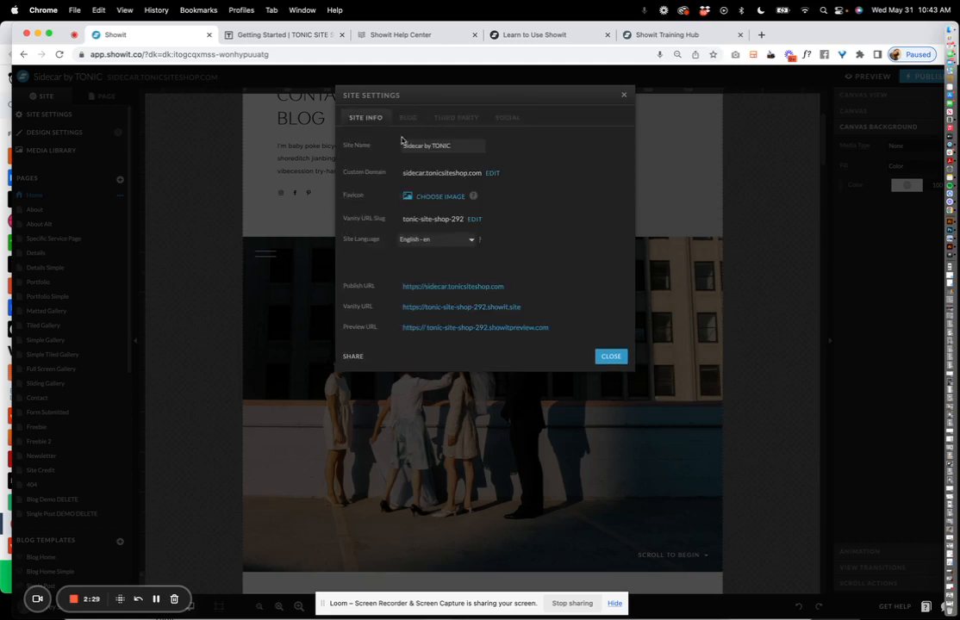
click(410, 120)
click(450, 121)
click(510, 120)
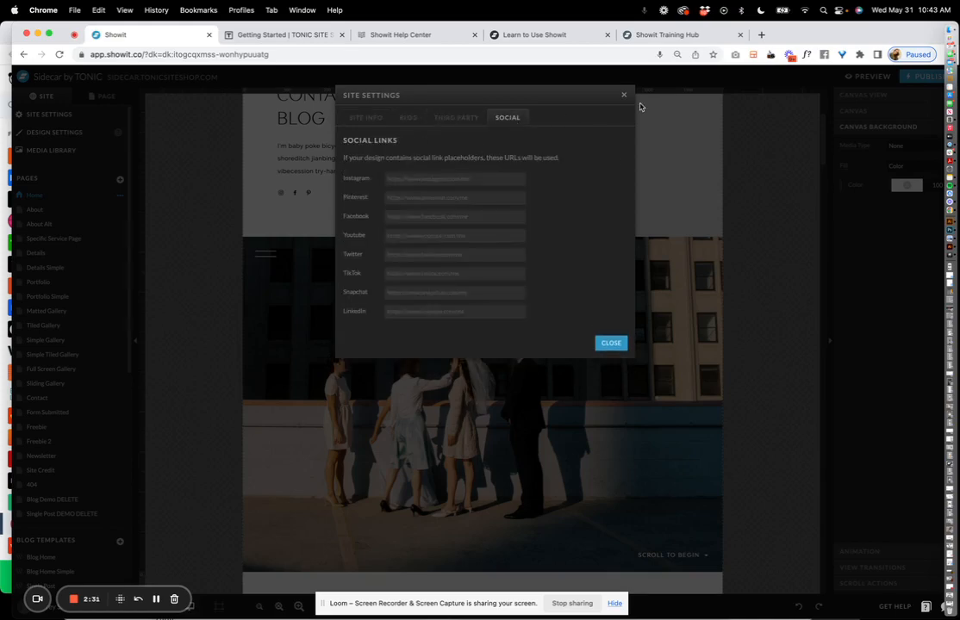
click(625, 95)
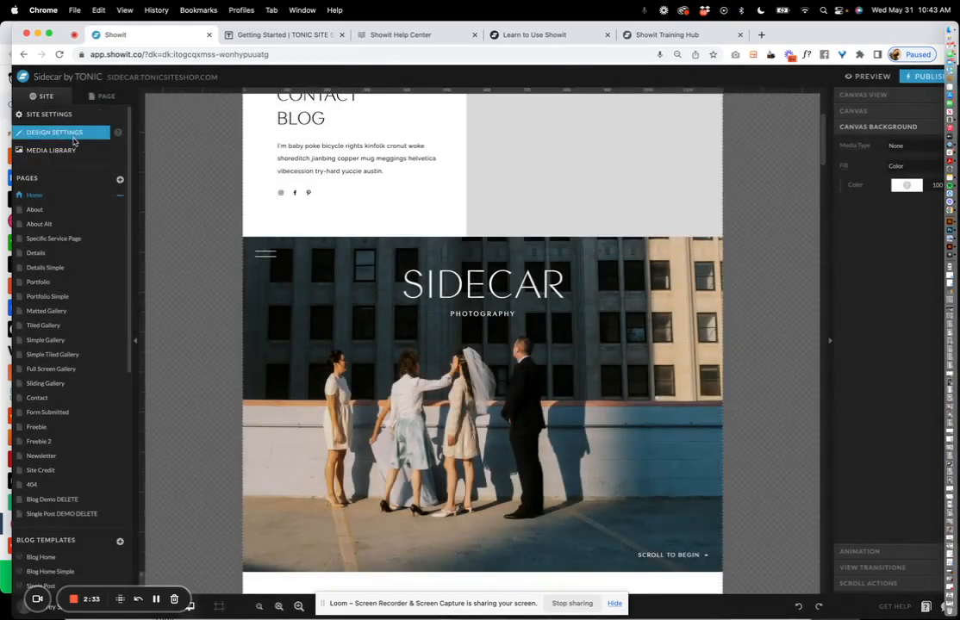
Open Design Settings, glance at Fonts, and confirm the Title style uses Contax Sans Thin.
click(73, 136)
click(108, 102)
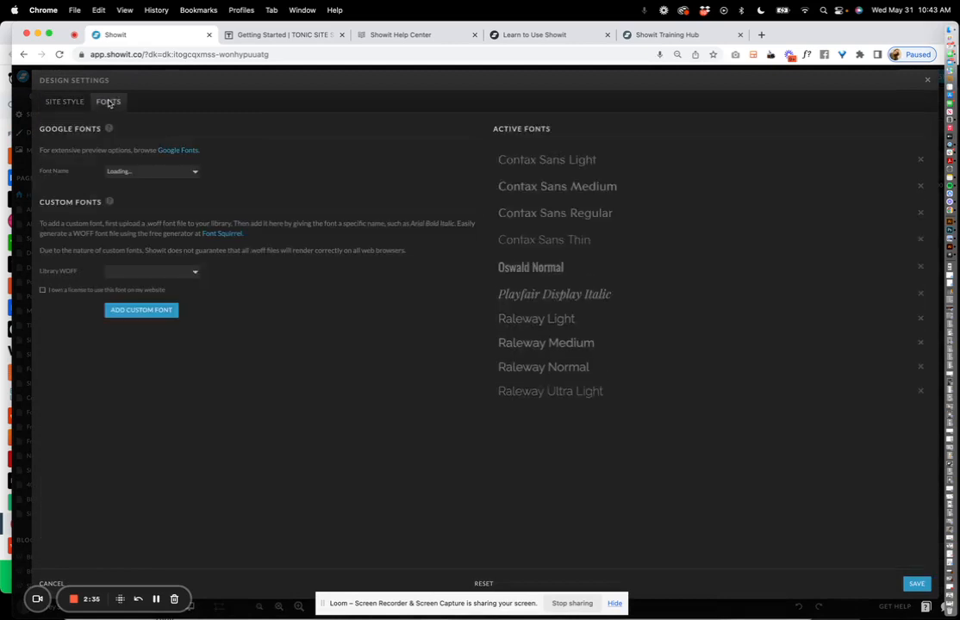
click(53, 102)
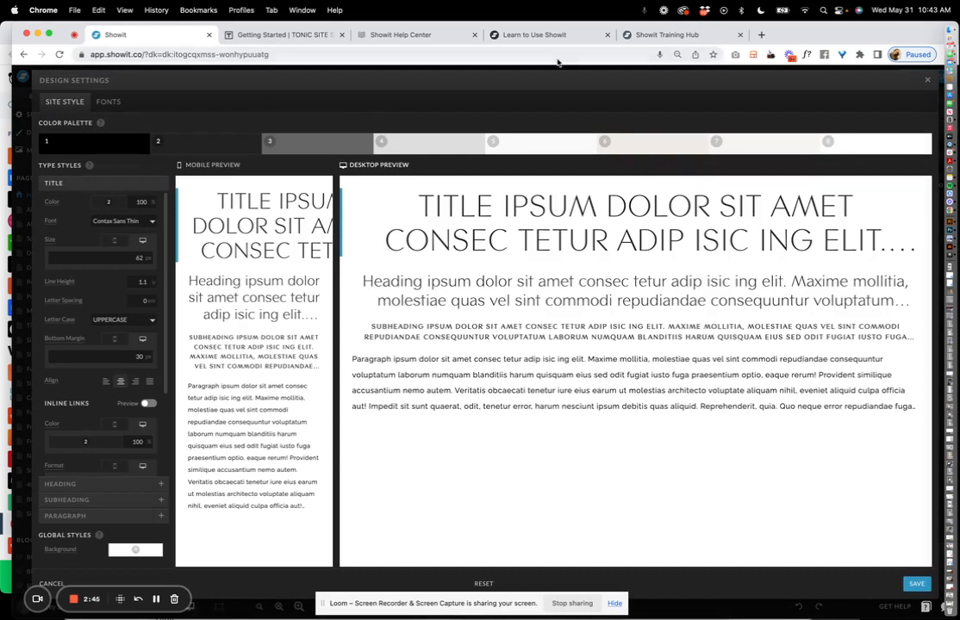
drag(854, 28, 843, 29)
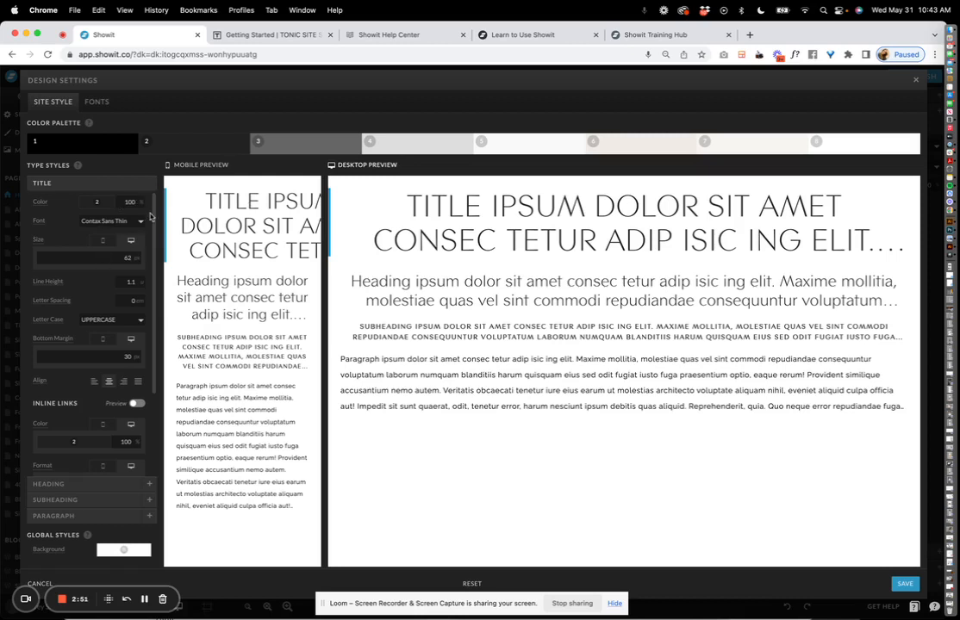
click(138, 220)
click(136, 222)
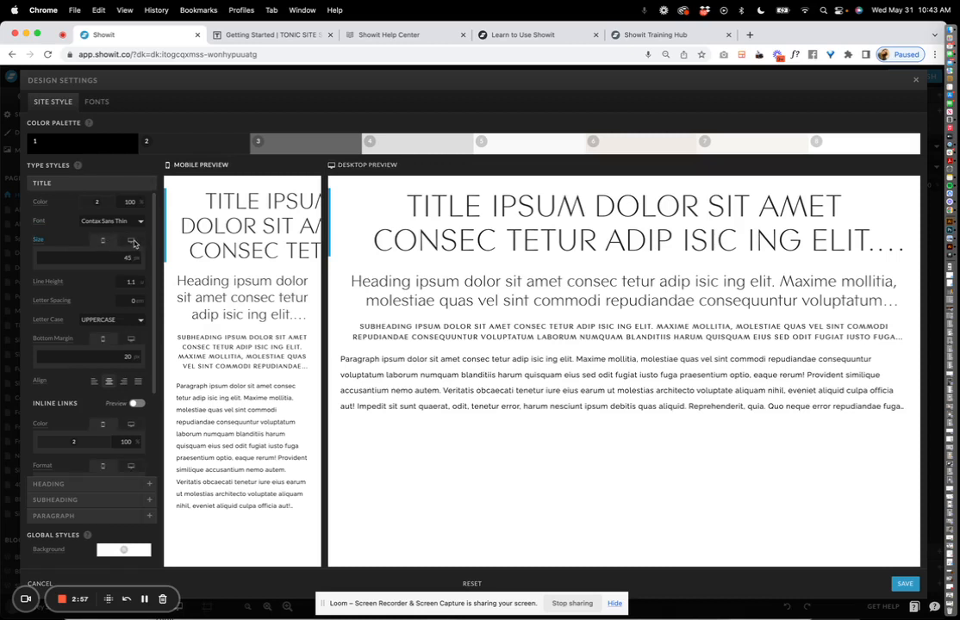
Review Heading, Subheading and Paragraph styles, compare Title mobile/desktop sizes, and screenshot the colour palette.
click(101, 485)
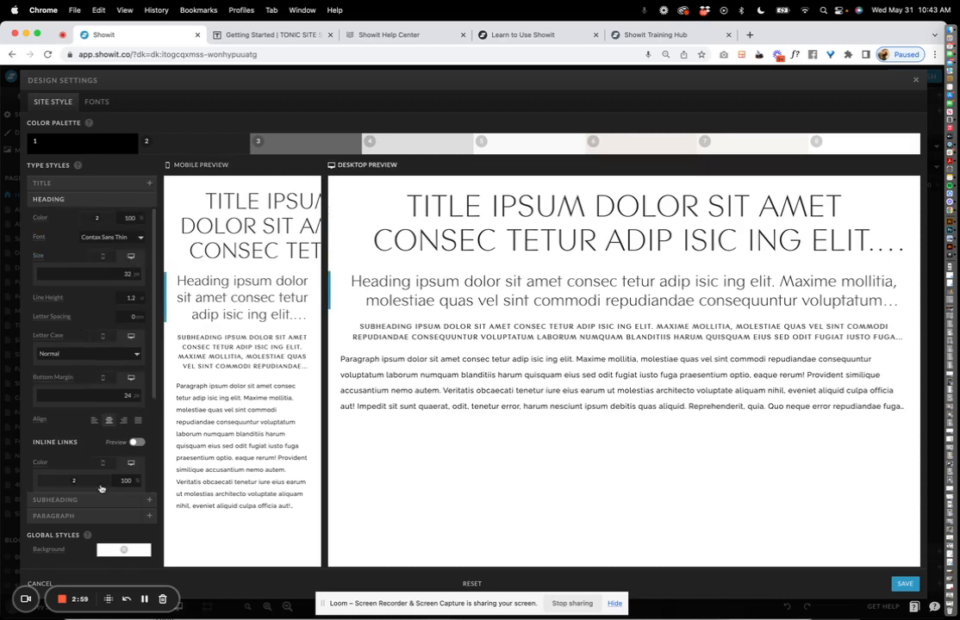
click(114, 498)
click(102, 518)
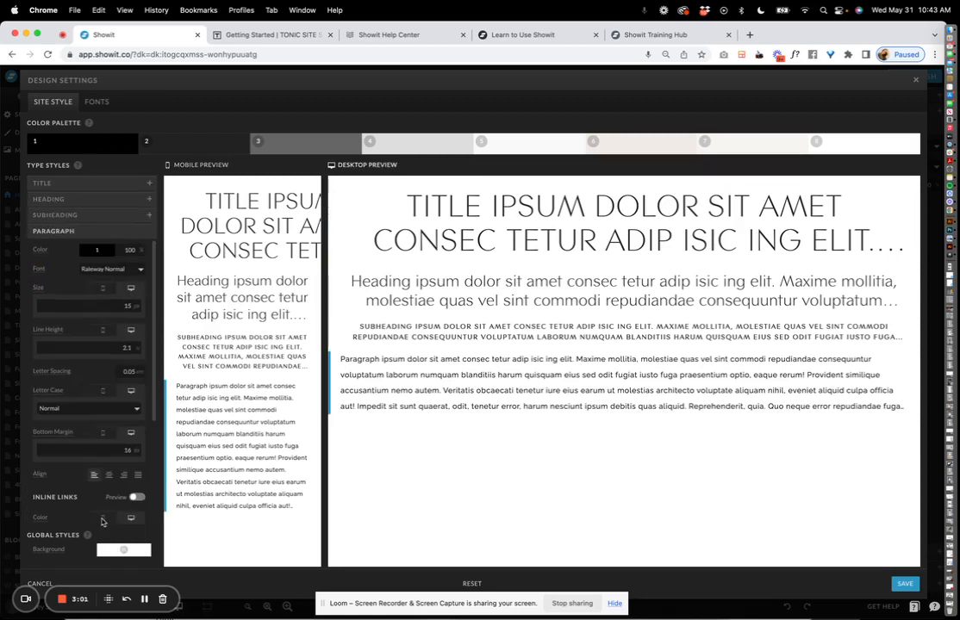
click(112, 215)
click(107, 199)
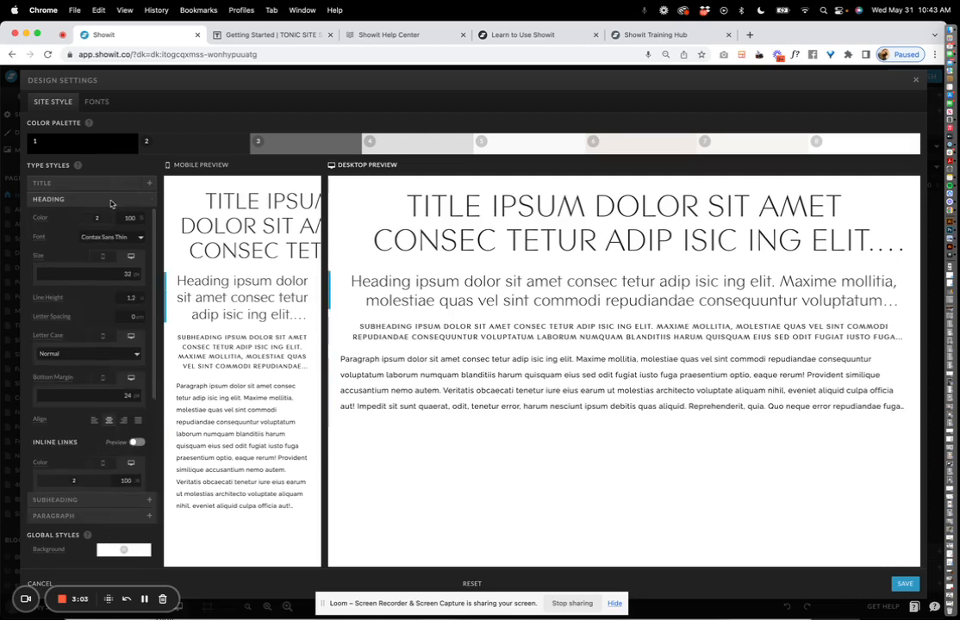
click(99, 184)
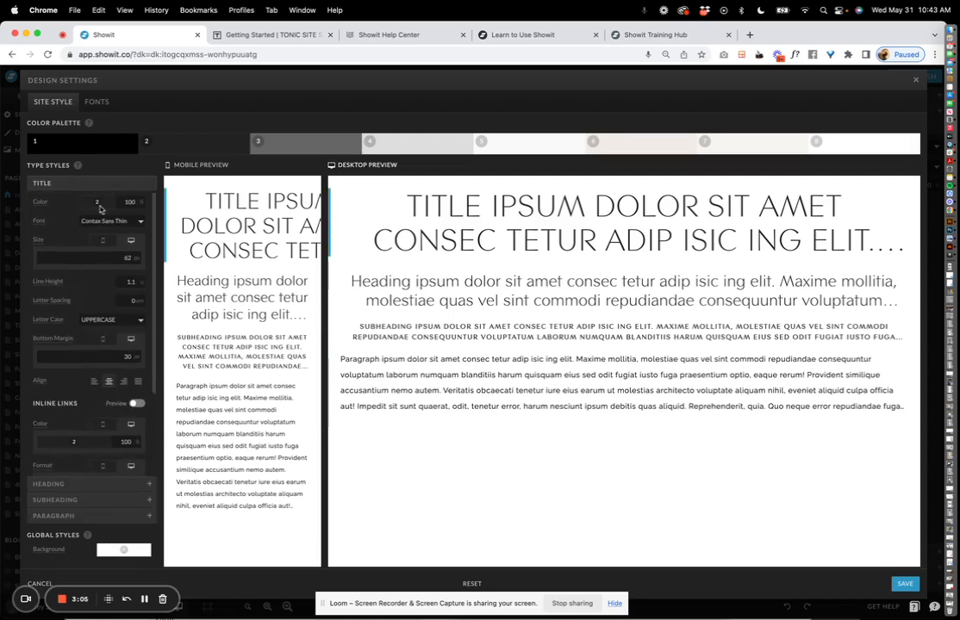
click(103, 244)
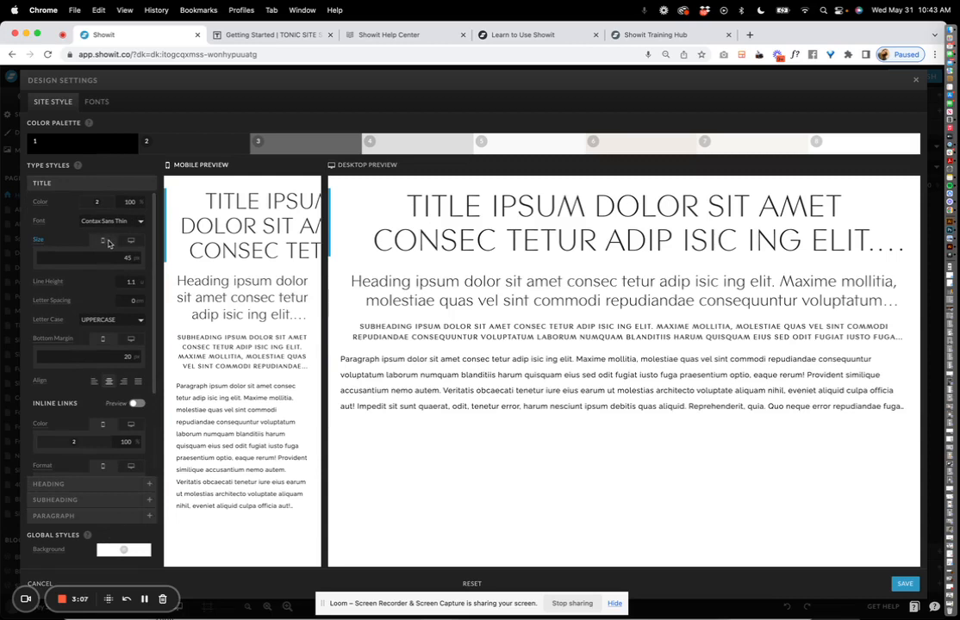
click(132, 242)
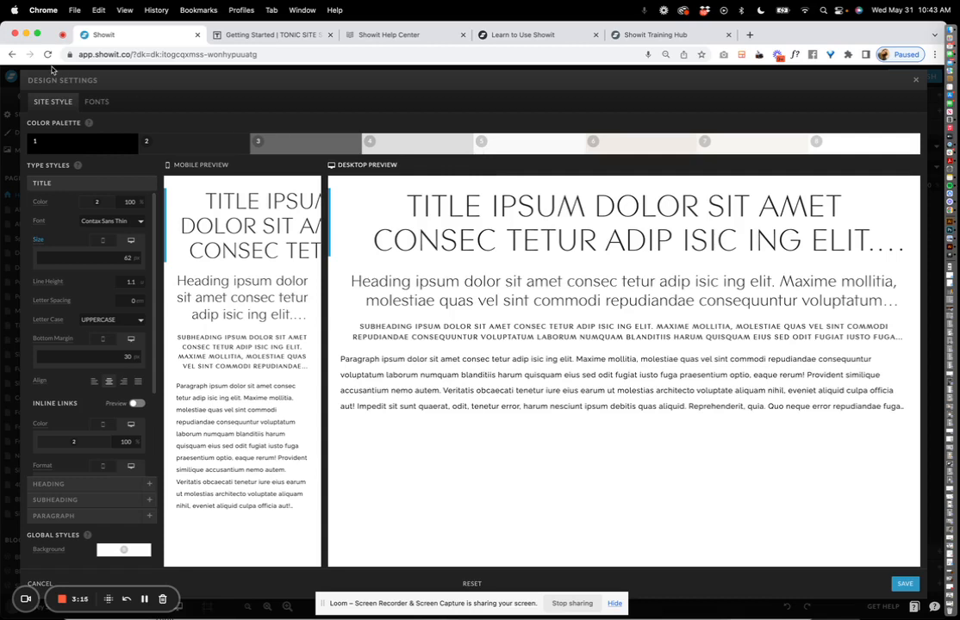
key(super+shift+4)
mouse_move(2, 107)
mouse_down()
mouse_move(754, 146)
mouse_move(925, 174)
mouse_up()
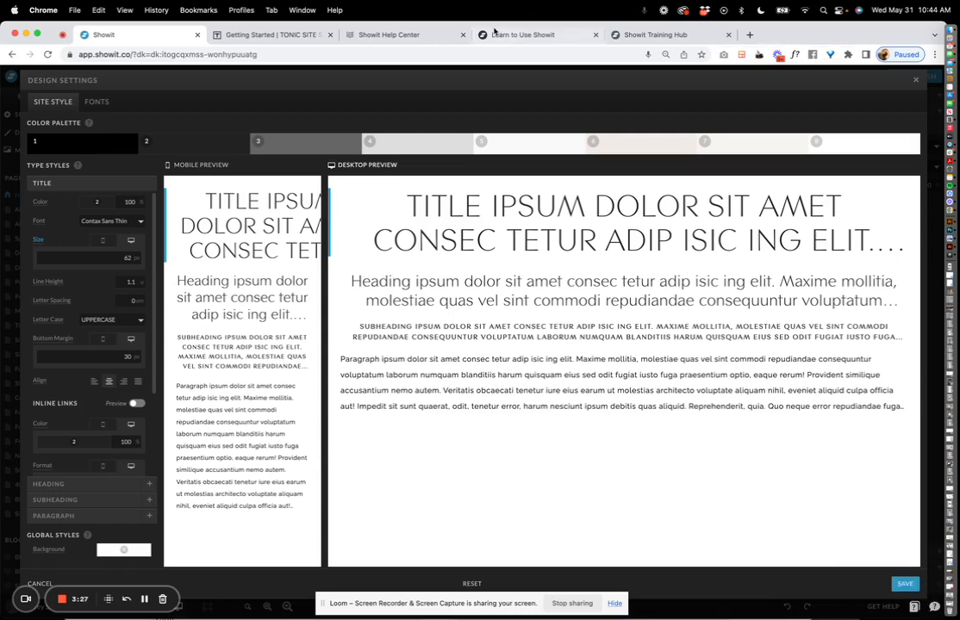
Browse the Google font and uploaded Library WOFF font lists without changes, then save Design Settings.
click(97, 101)
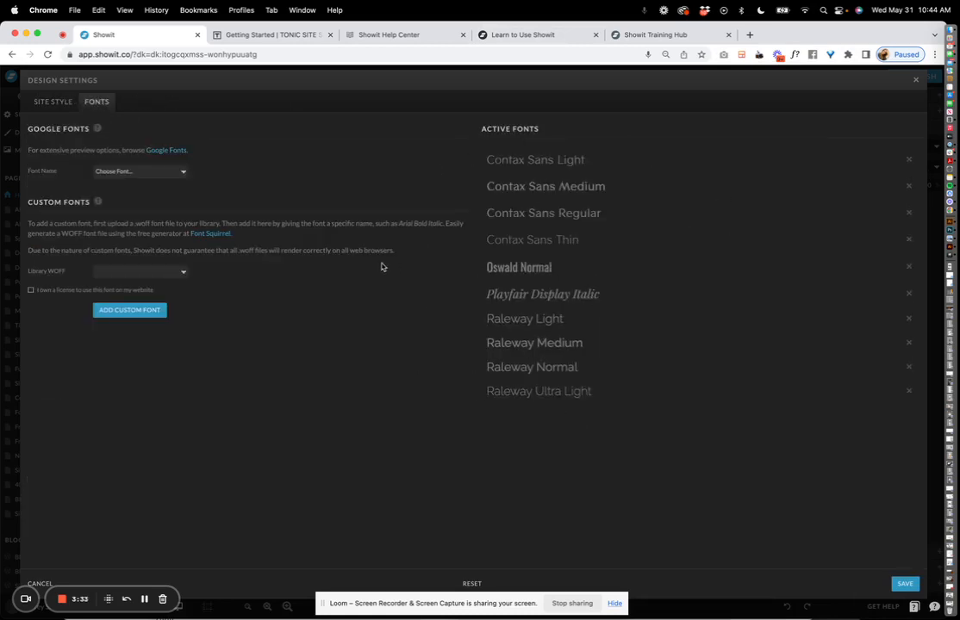
click(107, 171)
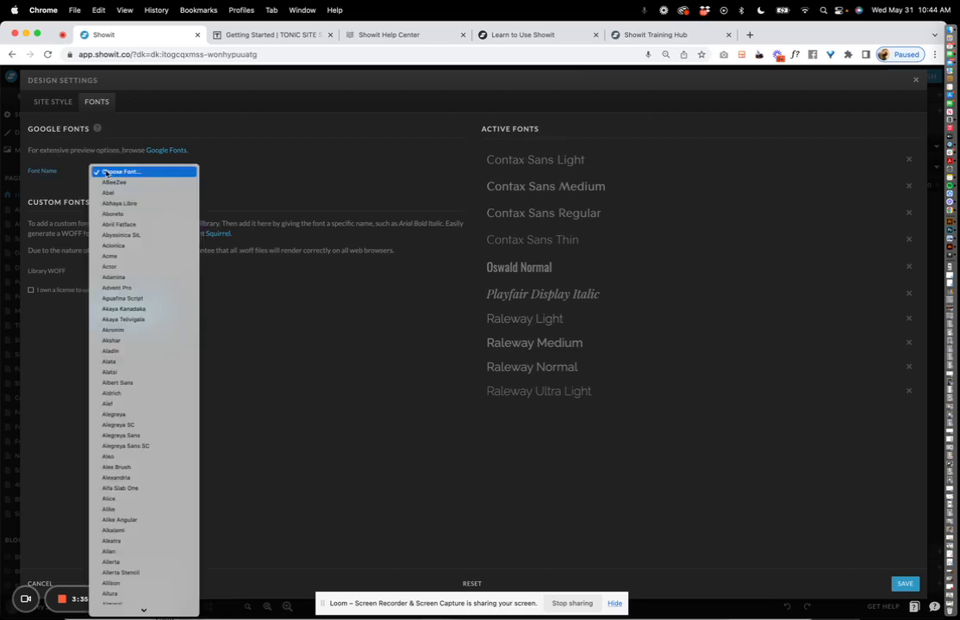
click(289, 147)
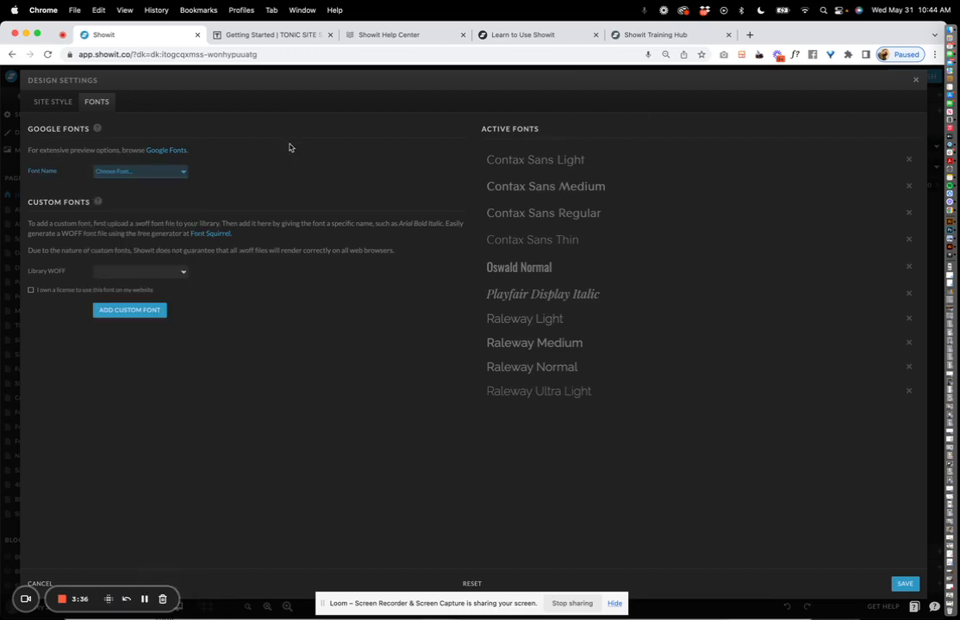
click(135, 273)
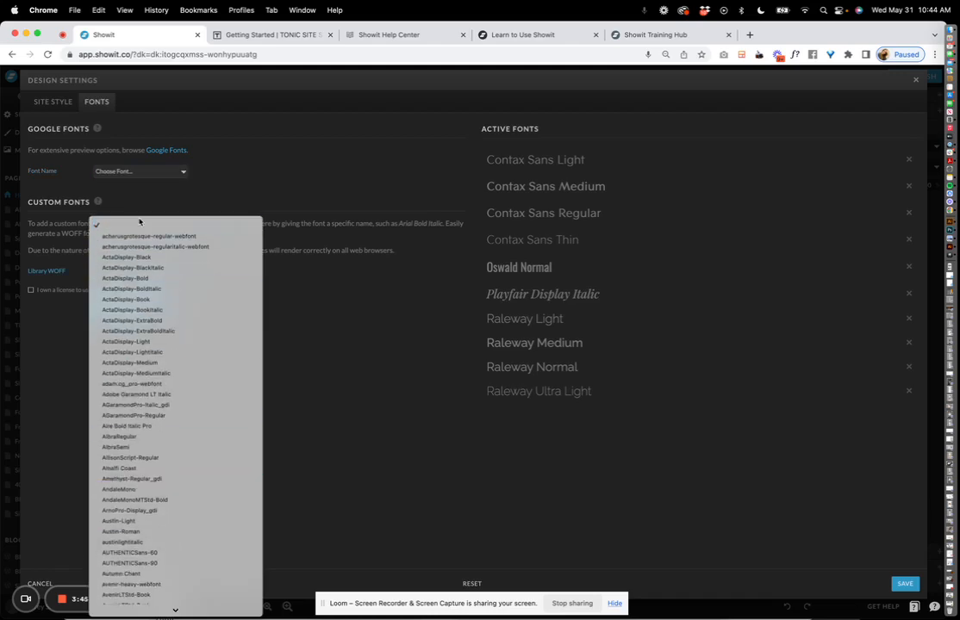
click(363, 313)
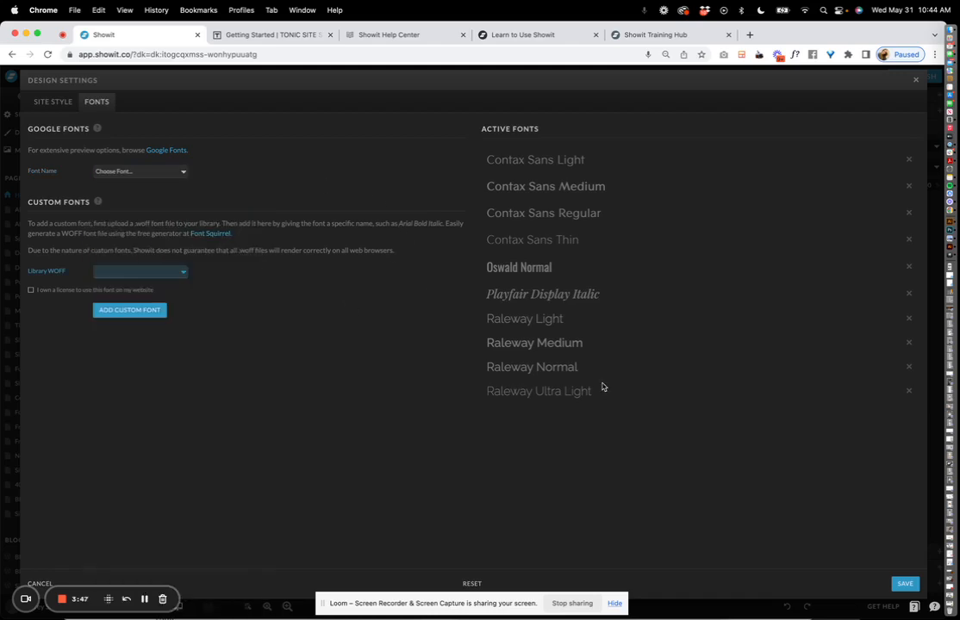
click(905, 583)
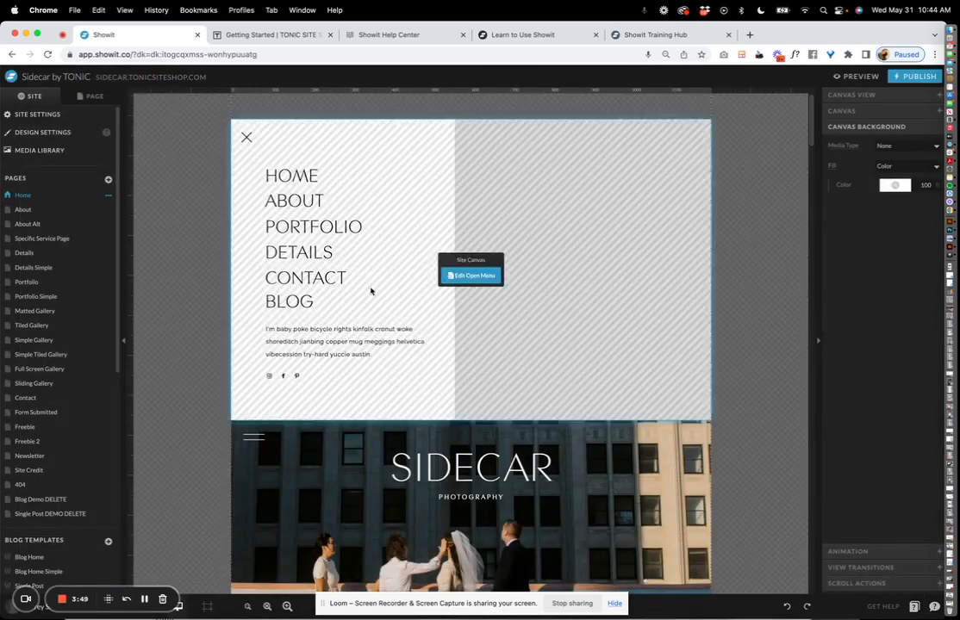
click(49, 151)
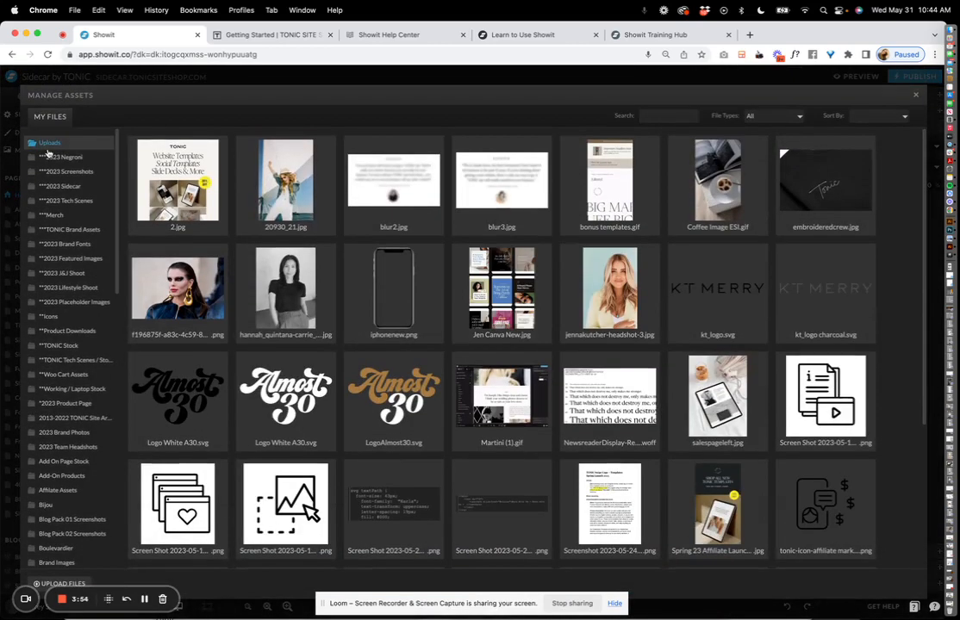
click(73, 188)
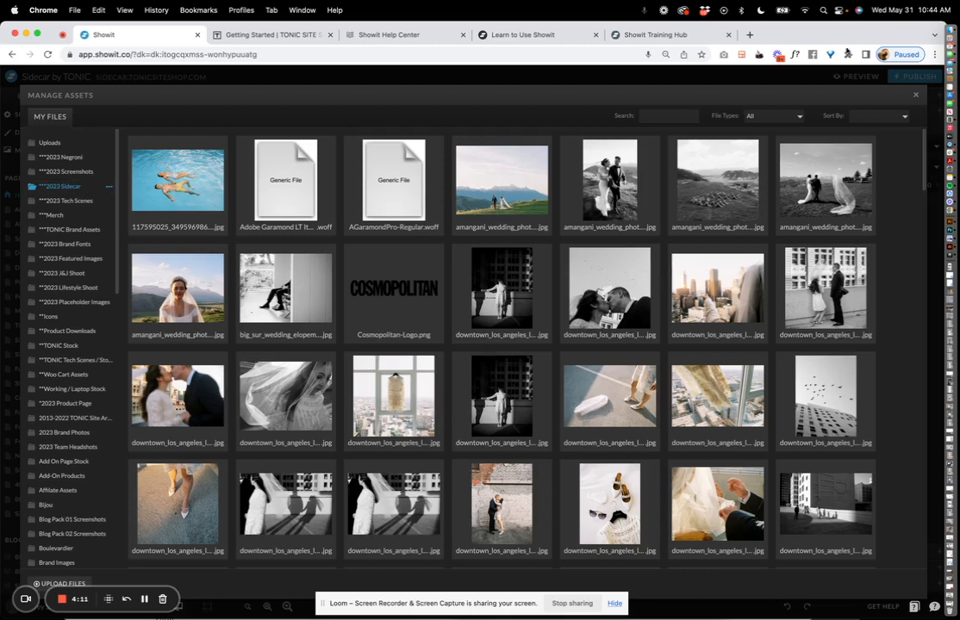
click(917, 96)
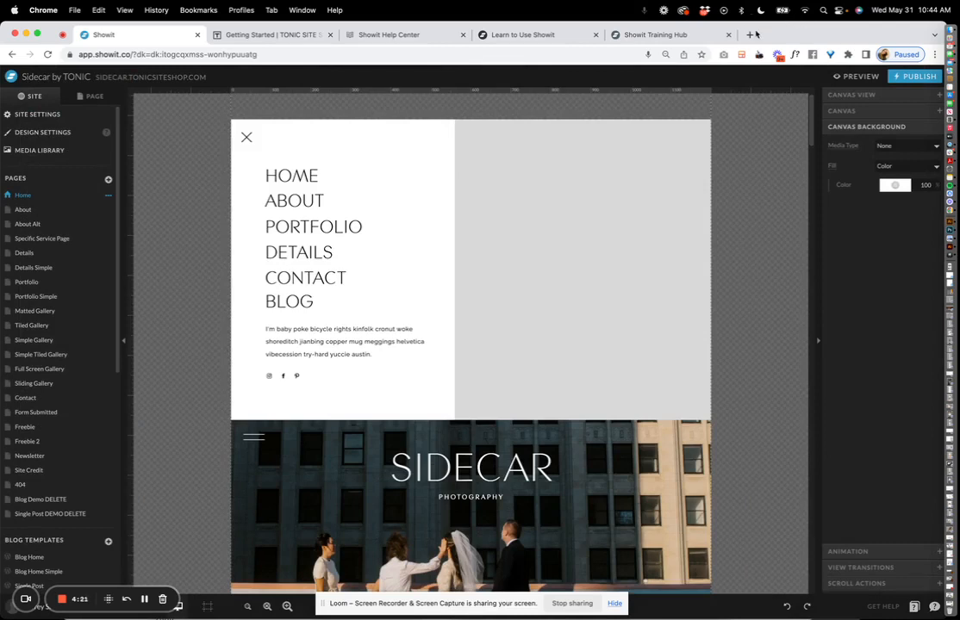
Load tinyjpg.com in a new browser tab, then go back to the Showit editor.
click(752, 34)
text(tiny)
key(Return)
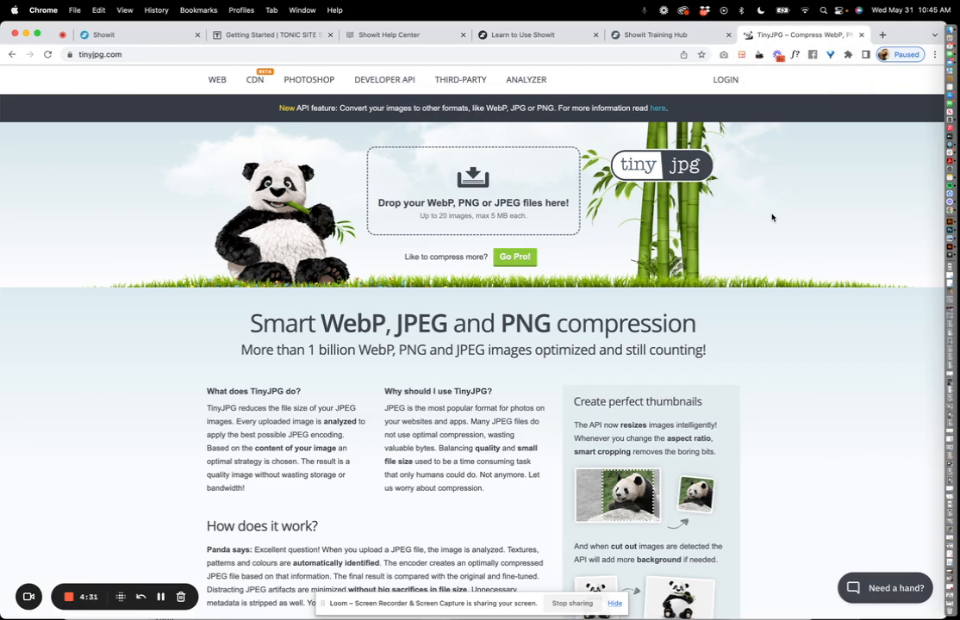
click(144, 37)
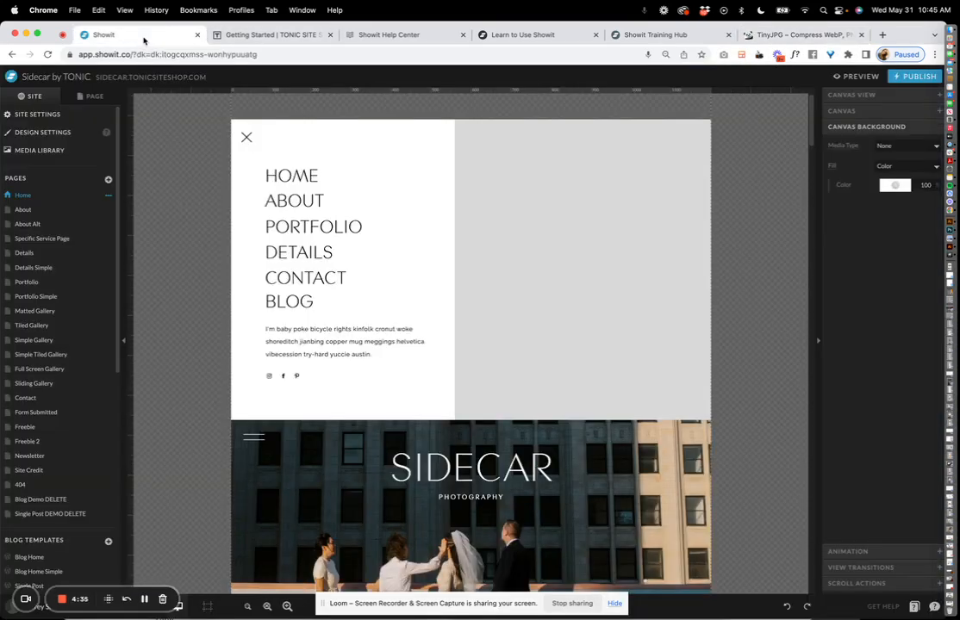
Preview the About Alt, Details Simple, Portfolio Simple and Home pages, ending on About Alt.
scroll(384, 252, down, 5)
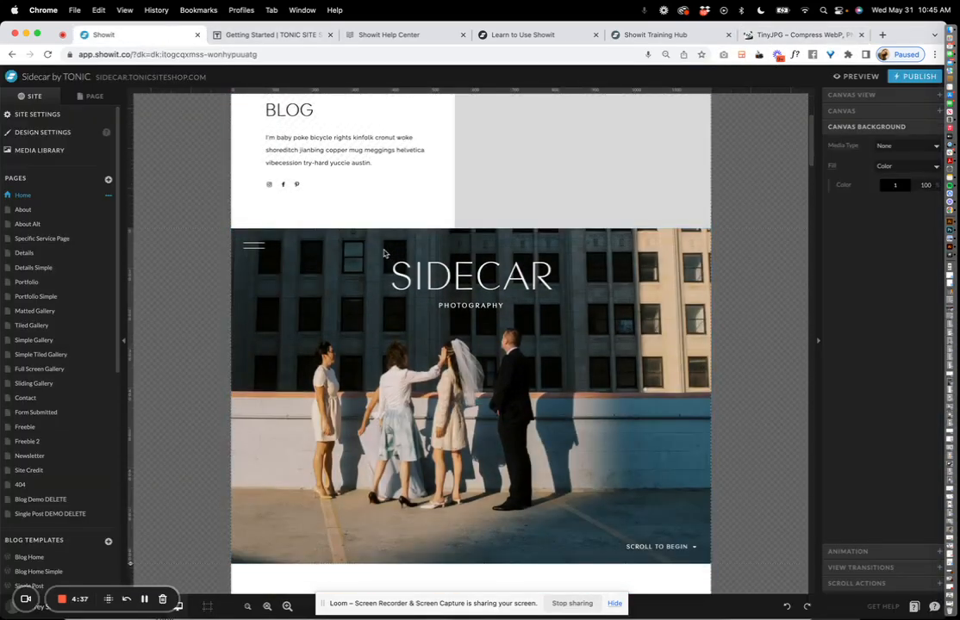
scroll(384, 253, down, 2)
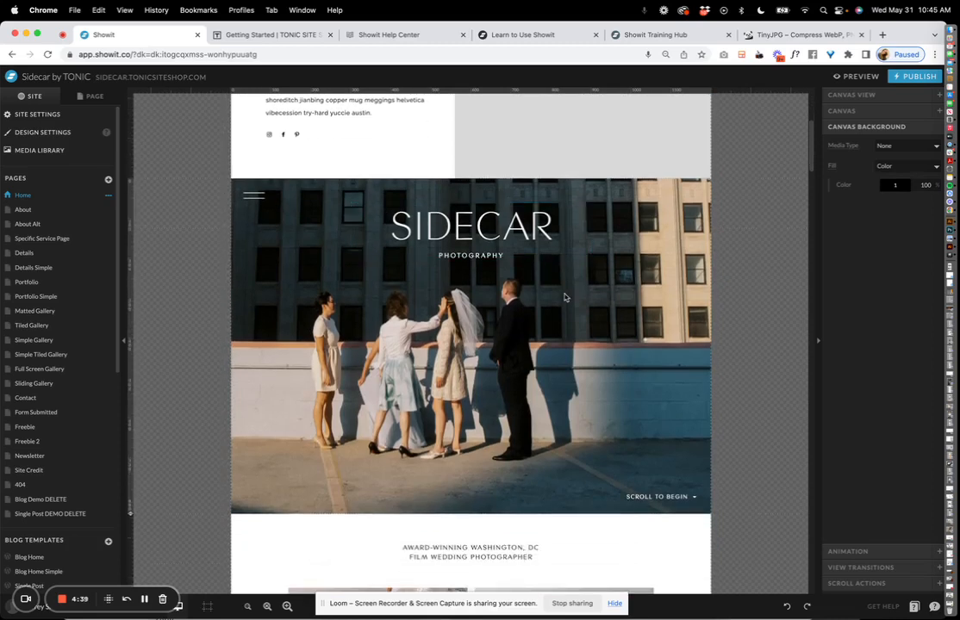
scroll(564, 297, down, 5)
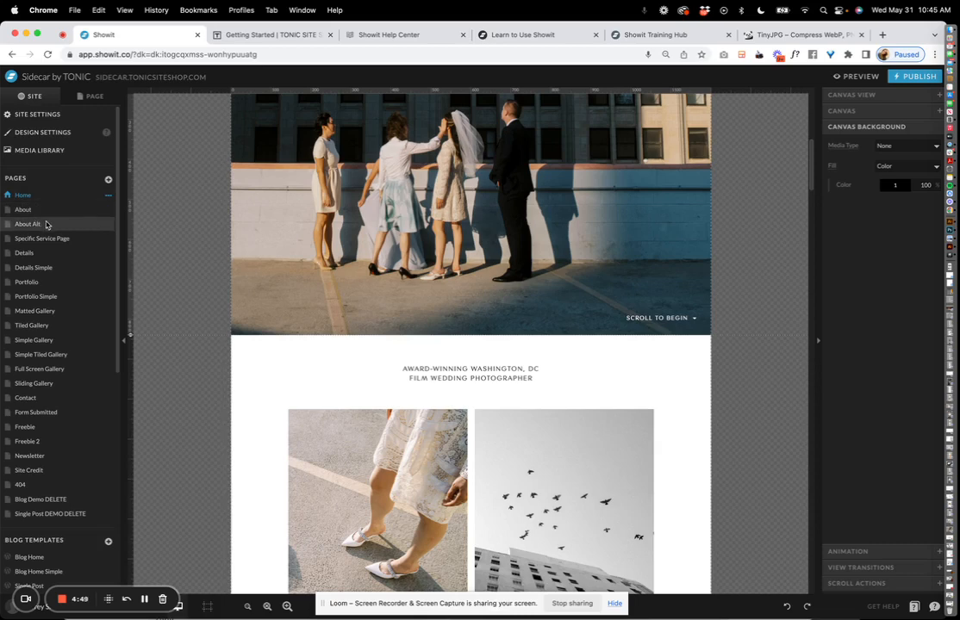
click(46, 224)
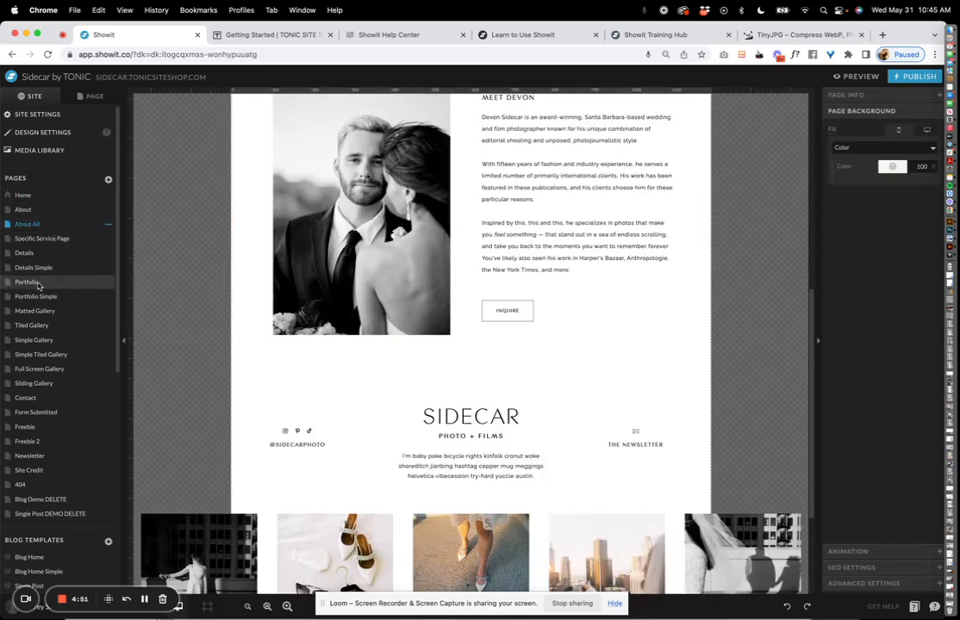
click(38, 268)
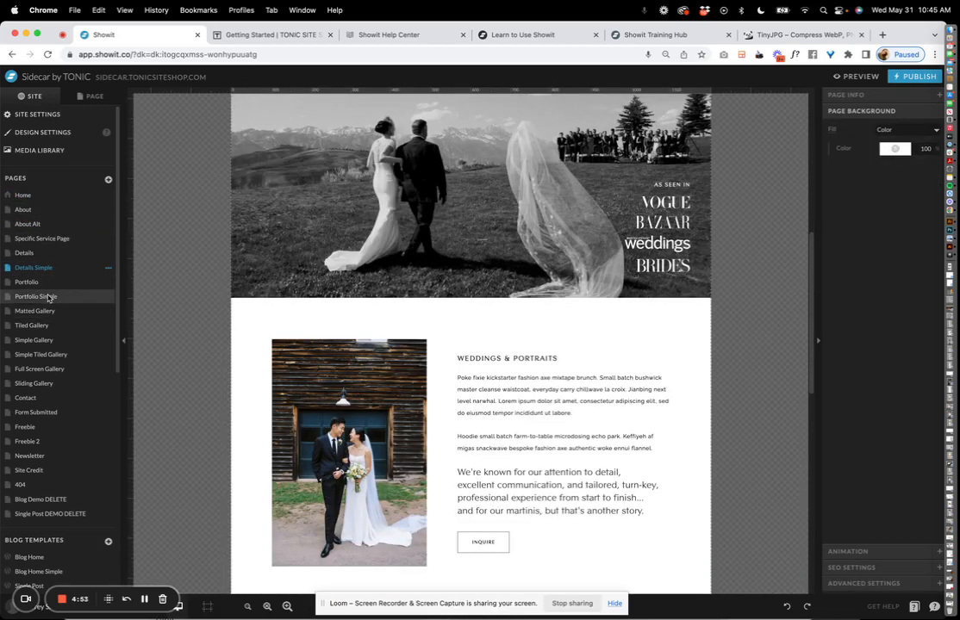
click(48, 298)
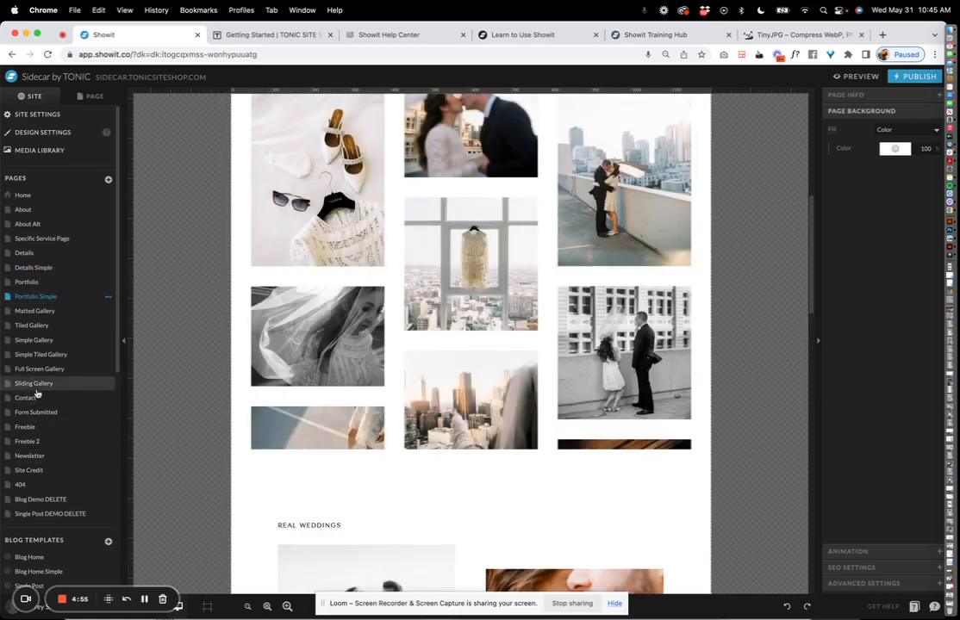
click(26, 194)
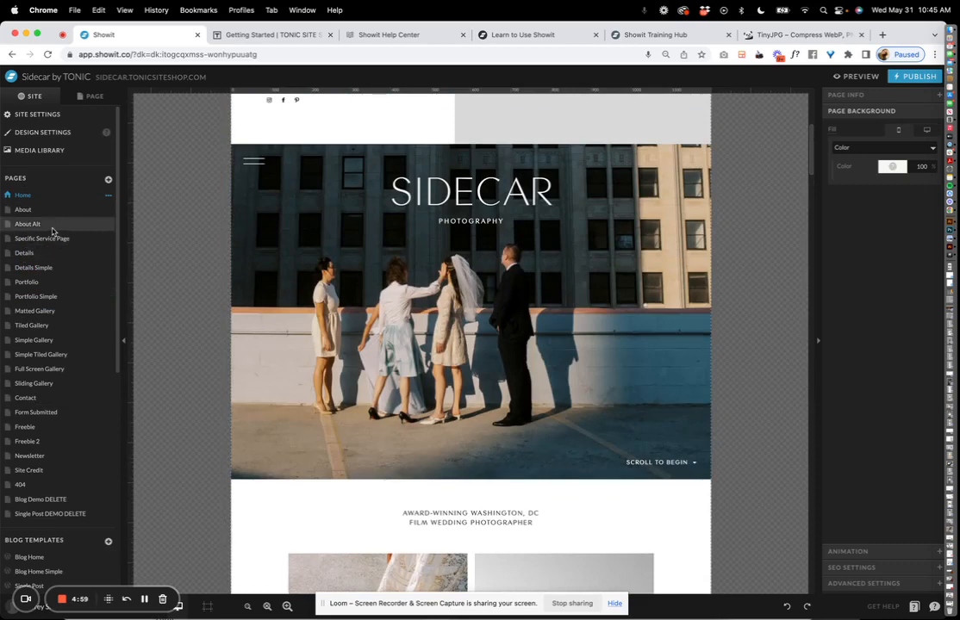
click(51, 226)
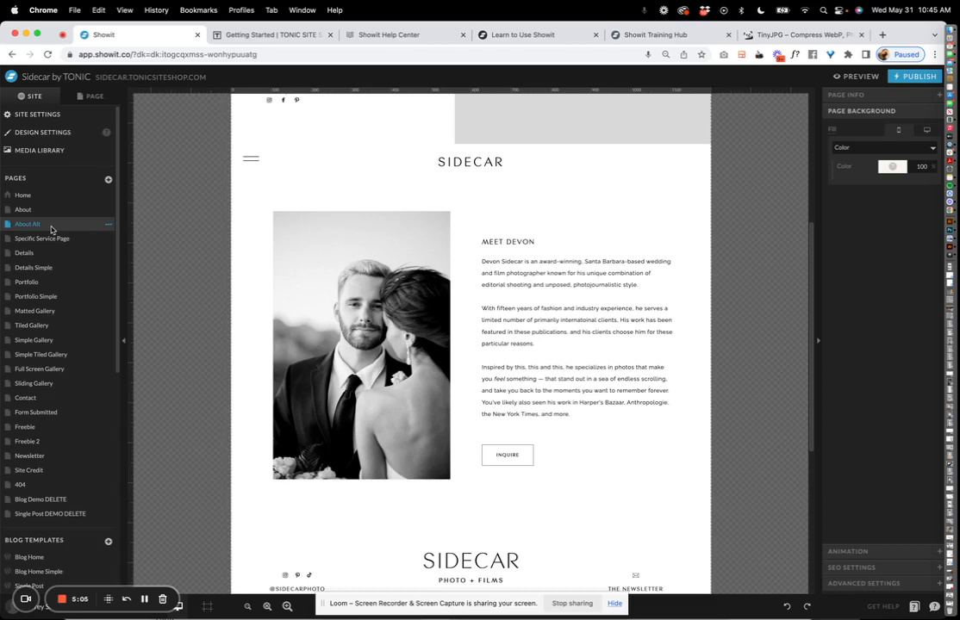
click(107, 224)
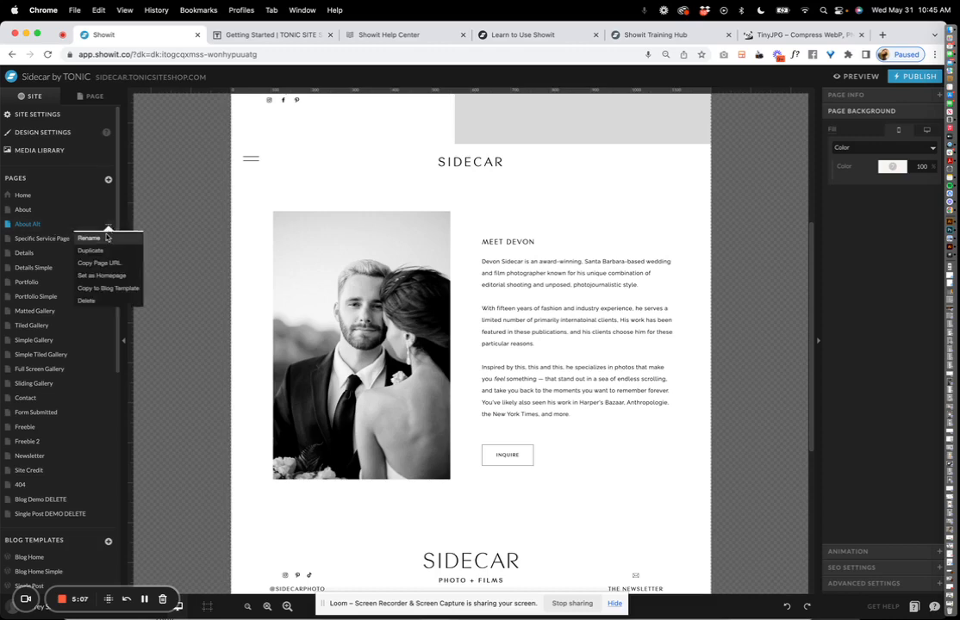
click(96, 238)
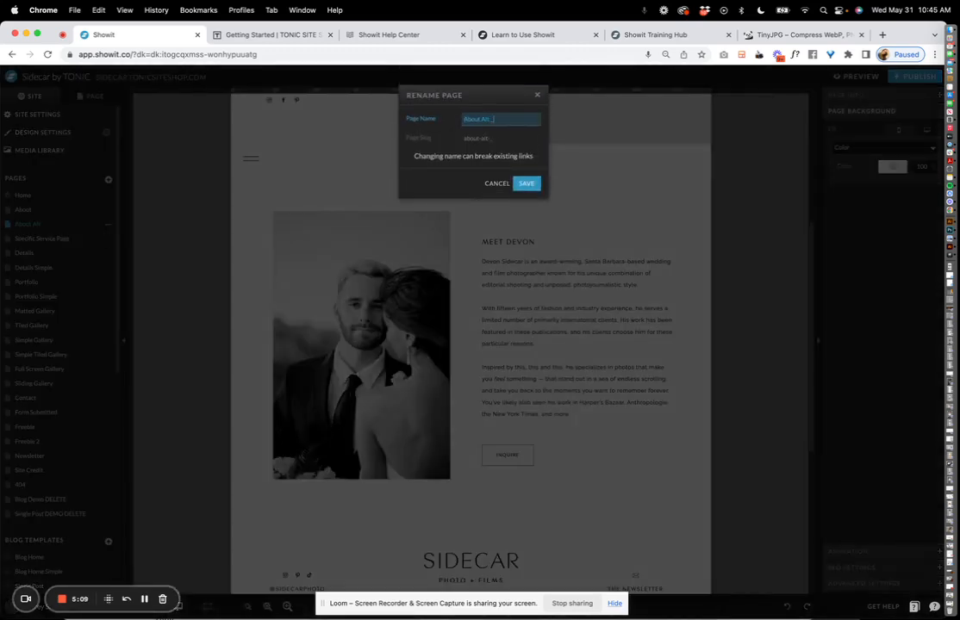
text(_UNUSED)
click(523, 183)
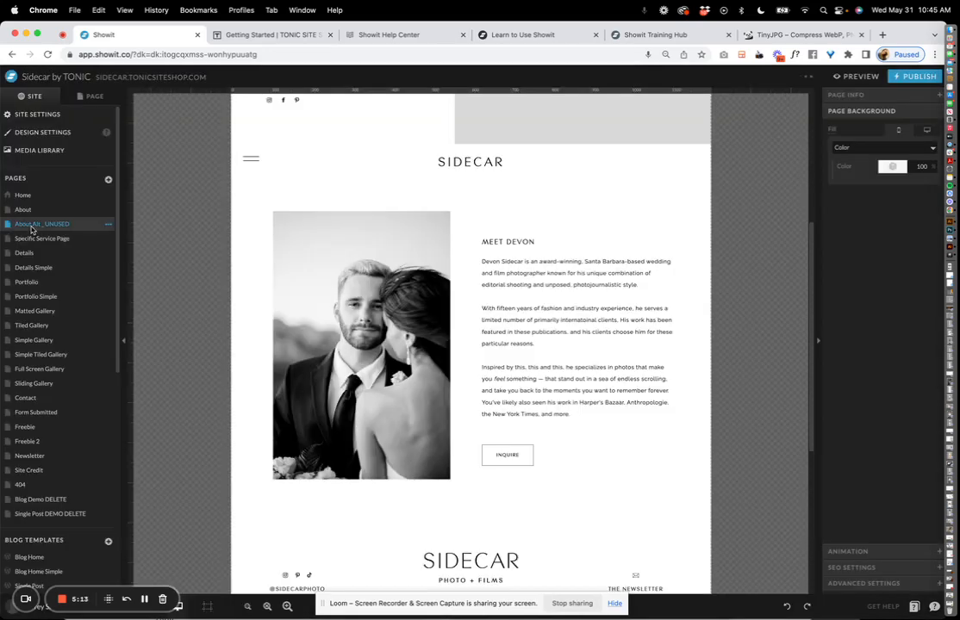
drag(30, 222, 84, 519)
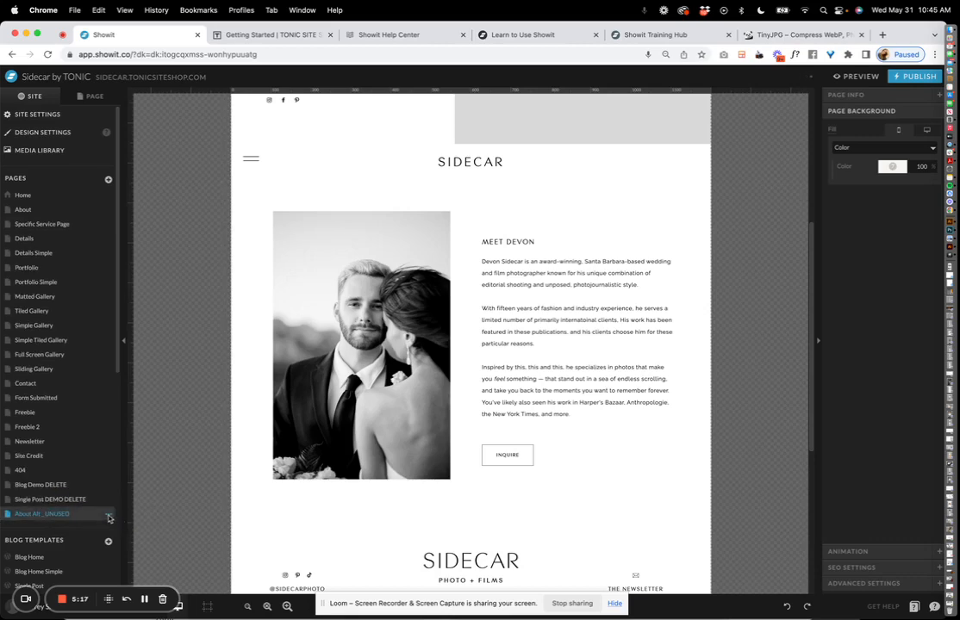
click(109, 515)
click(90, 528)
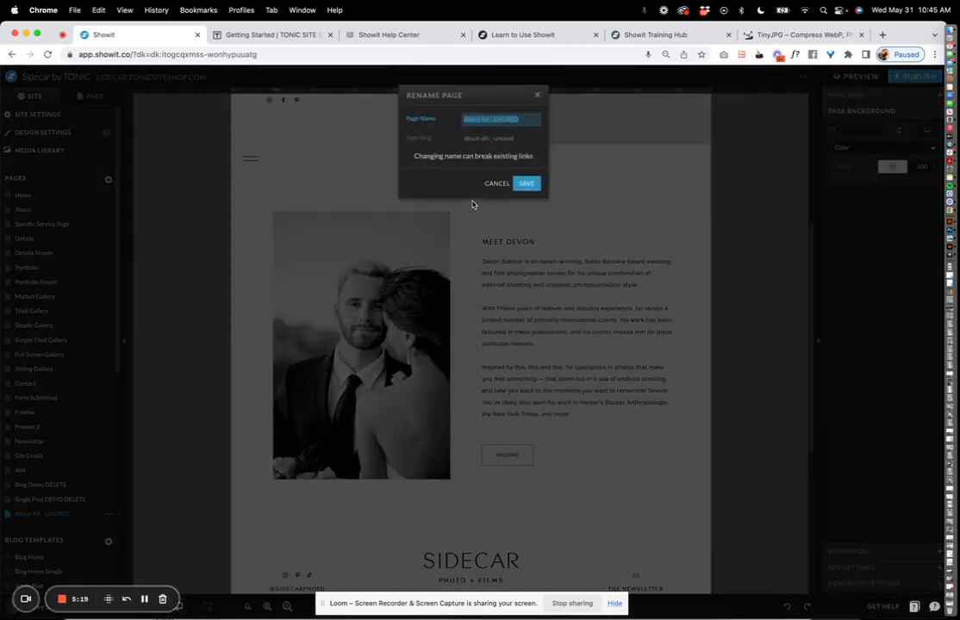
key(BackSpace)
key(Return)
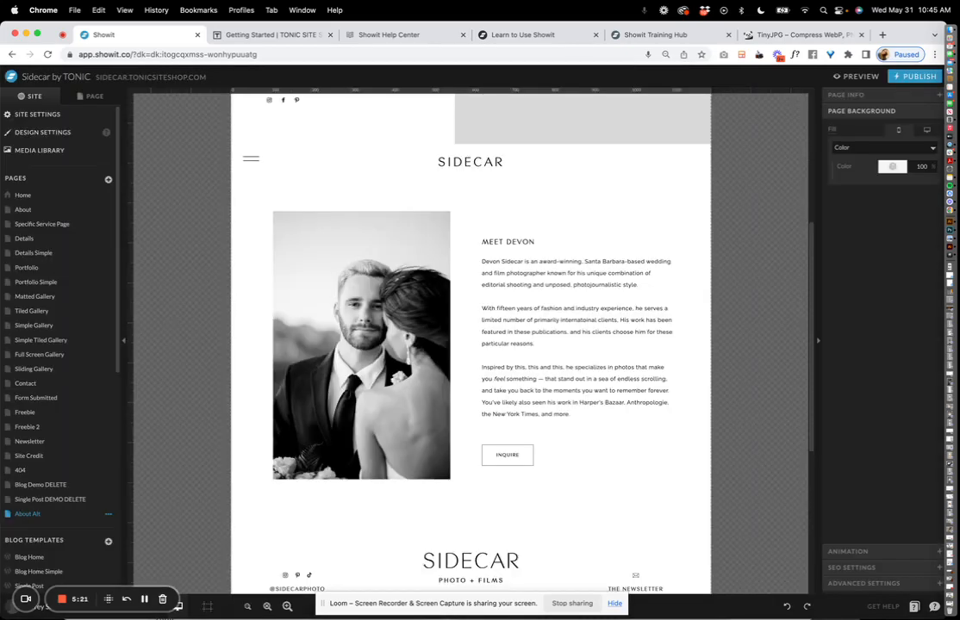
drag(43, 515, 52, 220)
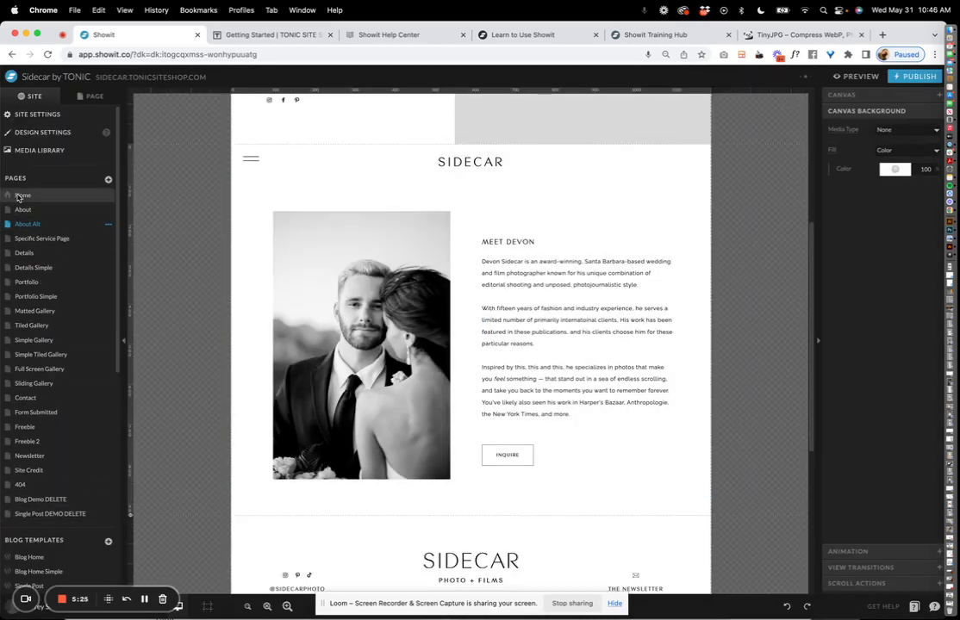
Flip between the Home and About pages, then list the Home page's sections.
click(21, 196)
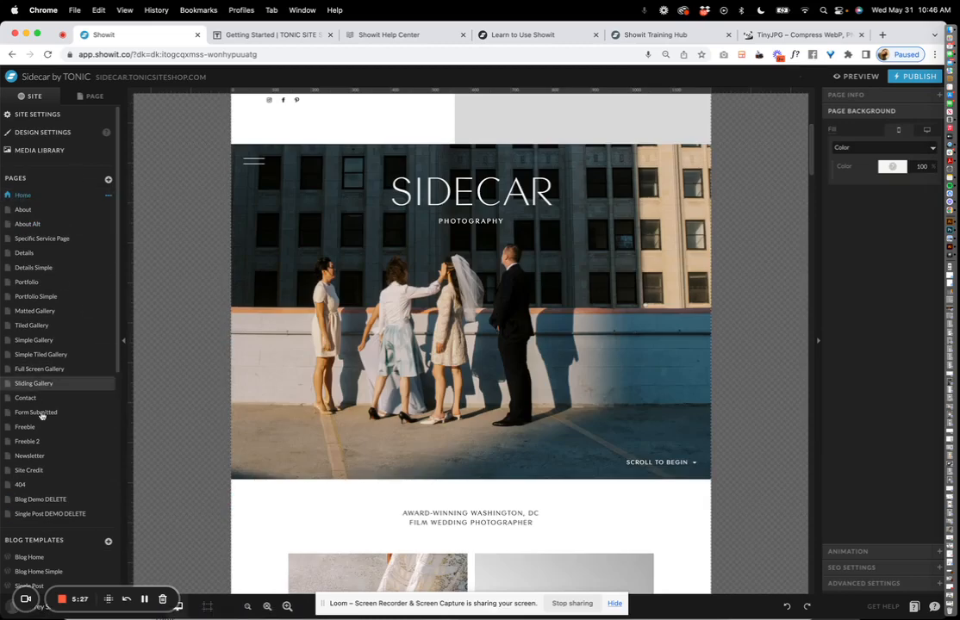
scroll(259, 349, down, 5)
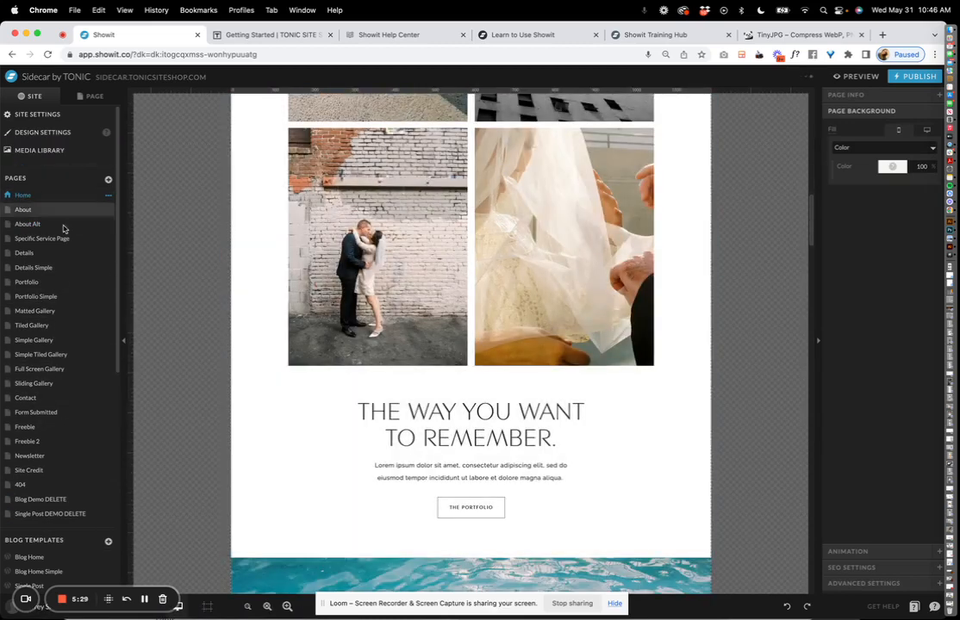
click(24, 210)
scroll(310, 276, up, 5)
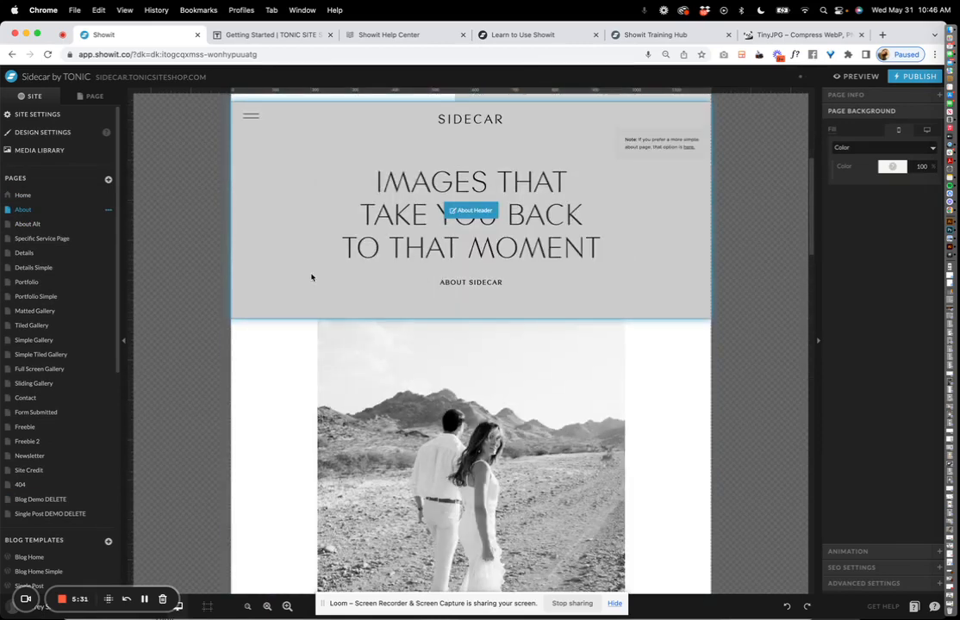
click(19, 194)
click(89, 96)
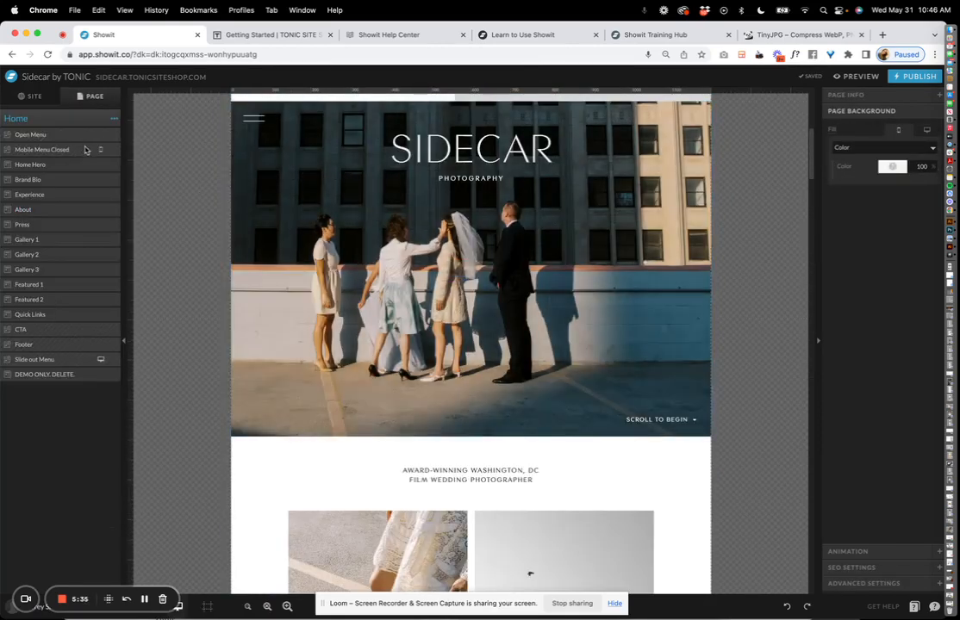
Cycle the Home Hero through its three background photos, ending on the colour rooftop photo.
click(461, 227)
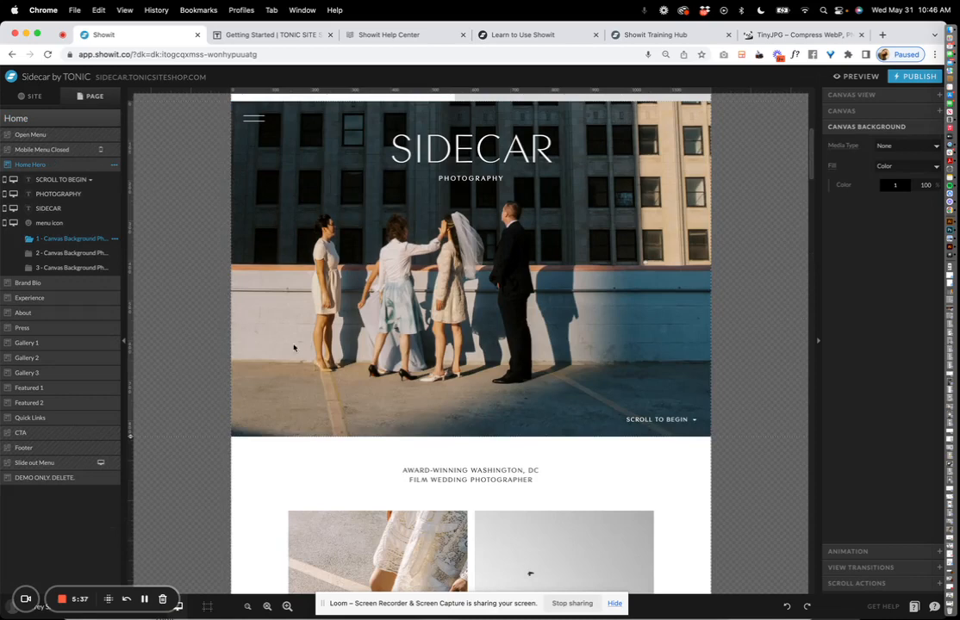
scroll(294, 348, down, 4)
scroll(253, 255, down, 1)
scroll(252, 252, up, 4)
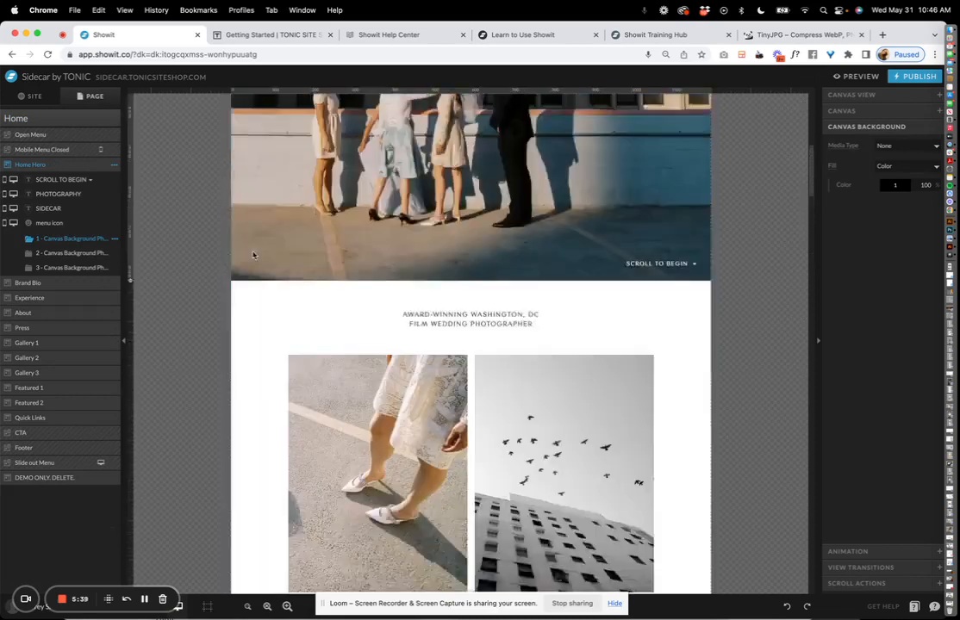
click(87, 254)
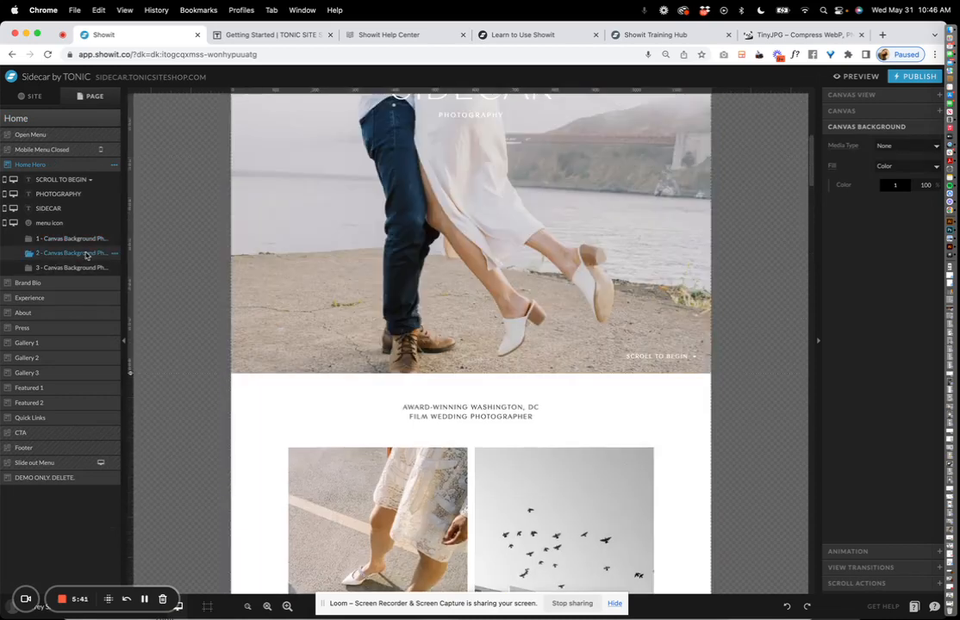
scroll(344, 238, up, 1)
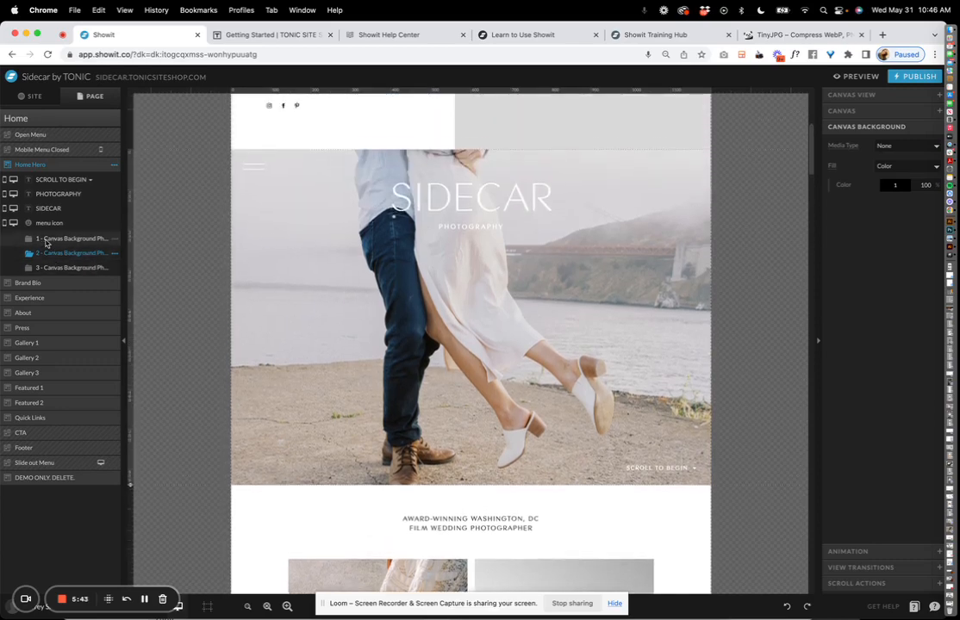
click(52, 241)
click(57, 254)
click(58, 268)
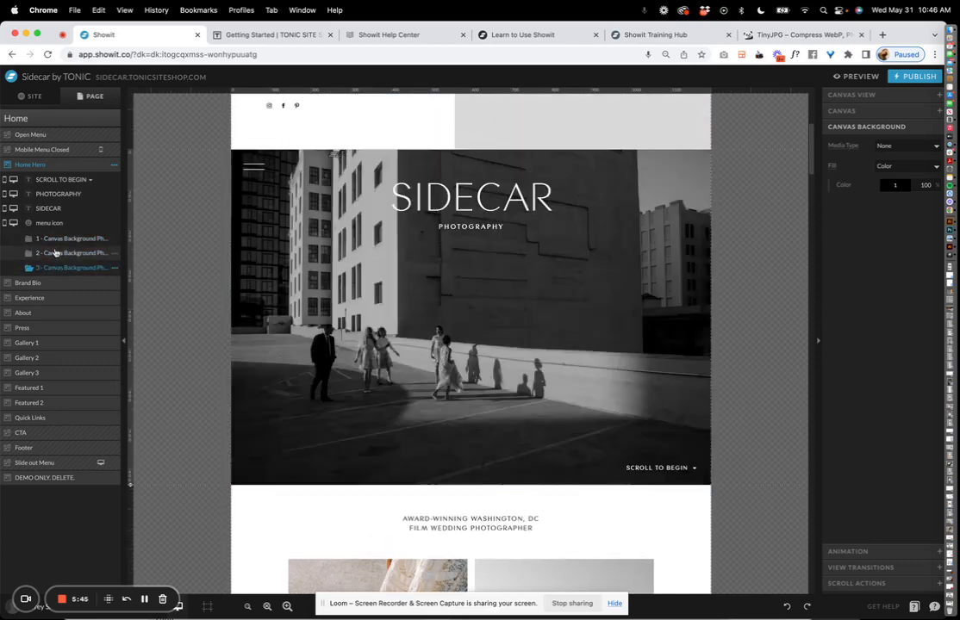
click(55, 239)
click(58, 253)
click(61, 268)
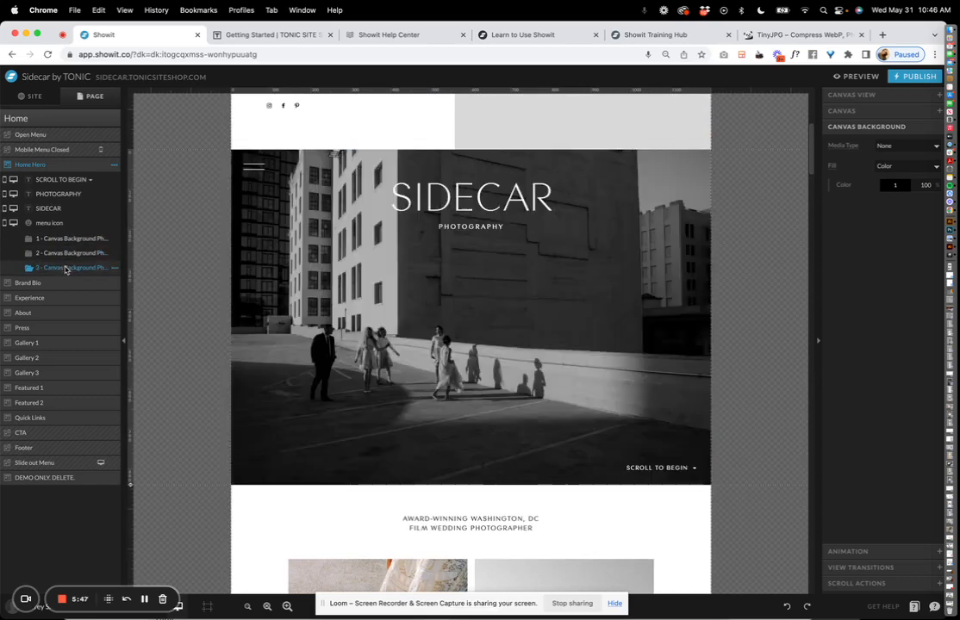
click(62, 253)
click(61, 239)
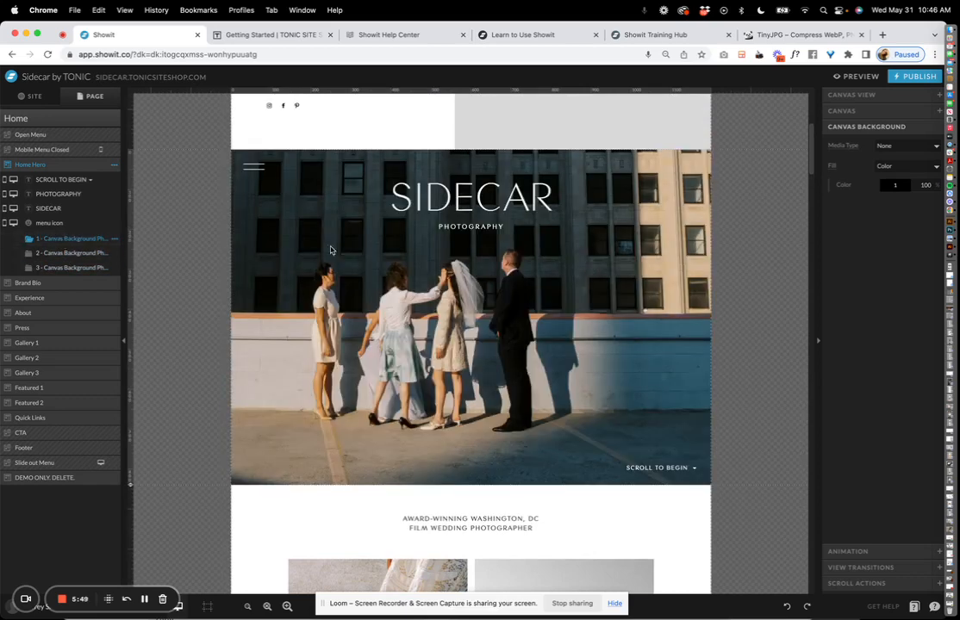
Select Brand Bio and its AWARD-WINNING heading, then jump to the Experience, About and Press sections.
scroll(317, 418, down, 5)
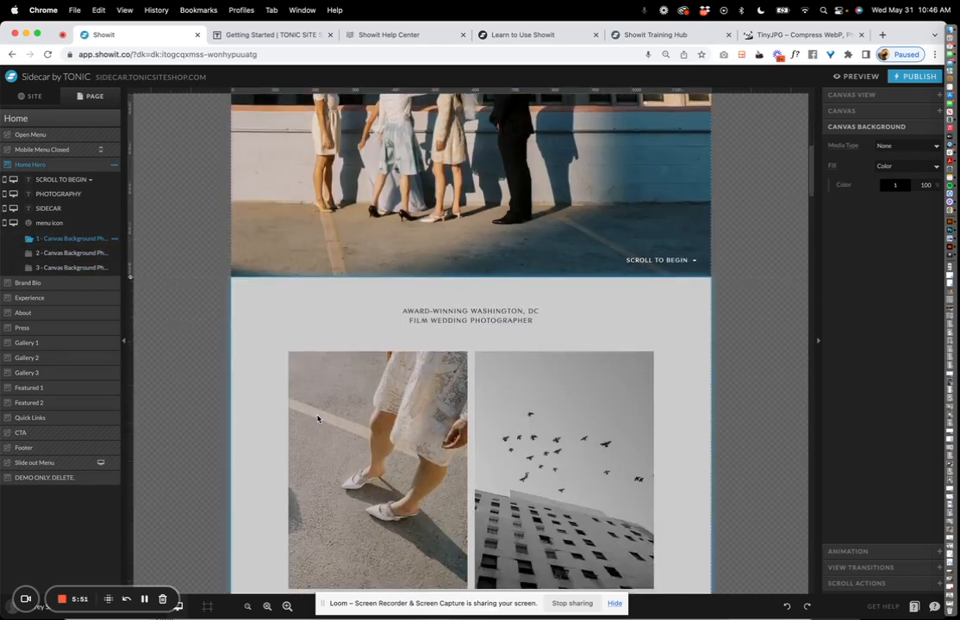
click(317, 420)
scroll(306, 288, down, 9)
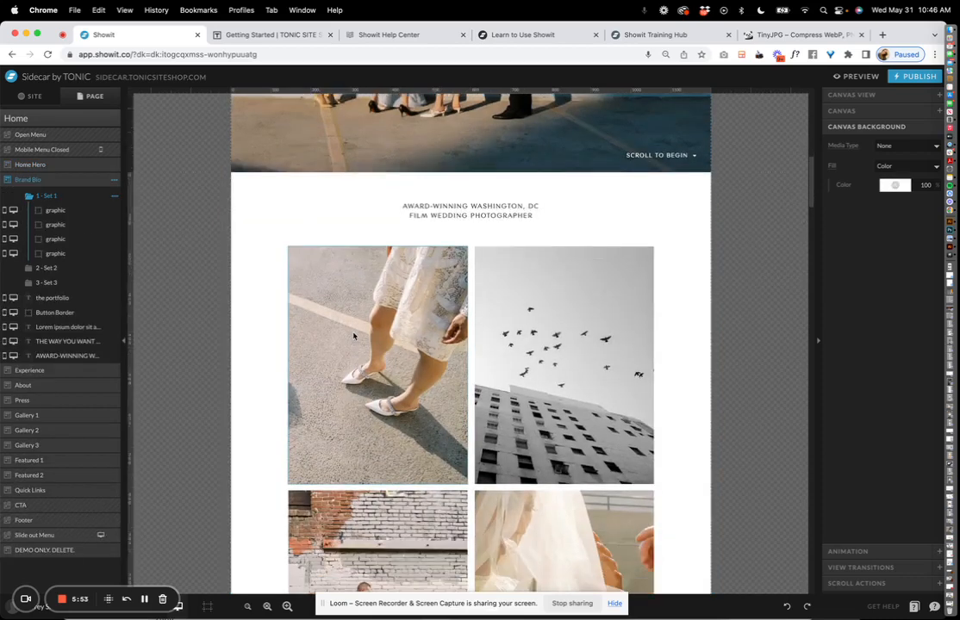
scroll(245, 300, down, 1)
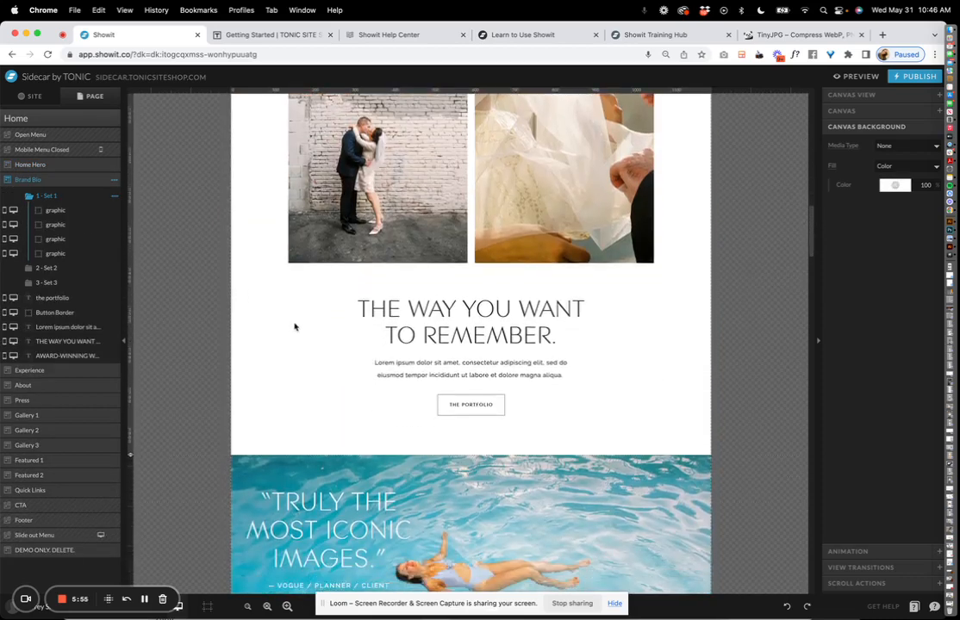
drag(100, 591, 195, 368)
click(85, 360)
click(86, 371)
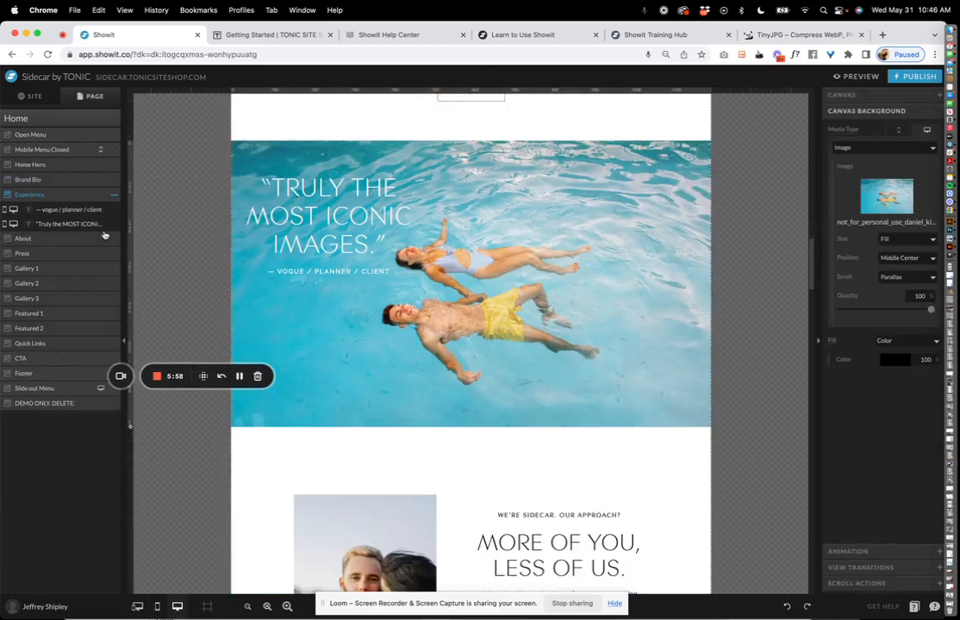
click(82, 243)
click(34, 311)
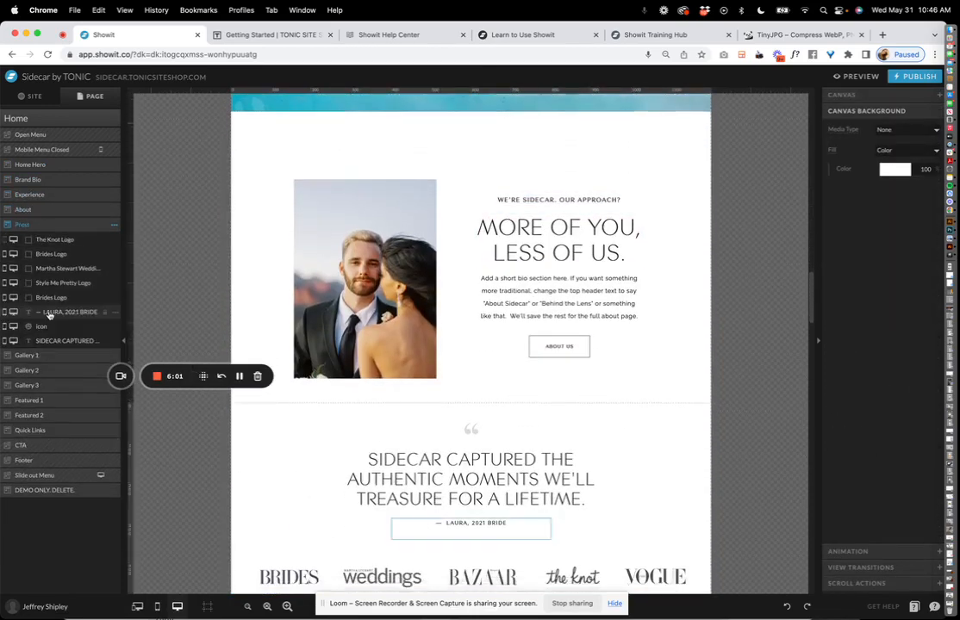
Move the Press section below Gallery 2 and resize the About section to about 827 high.
drag(43, 225, 61, 370)
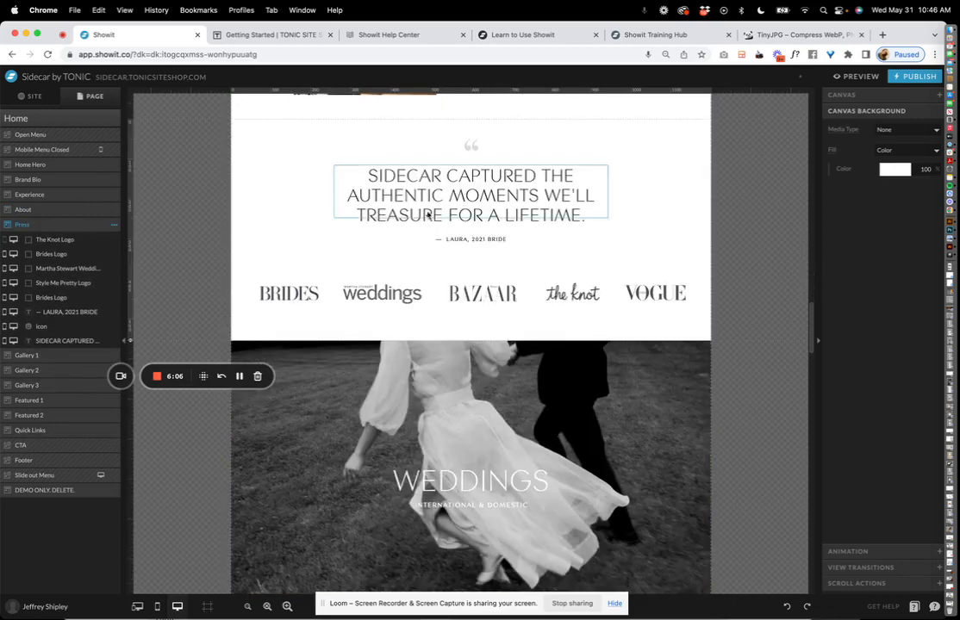
scroll(349, 279, up, 3)
click(336, 282)
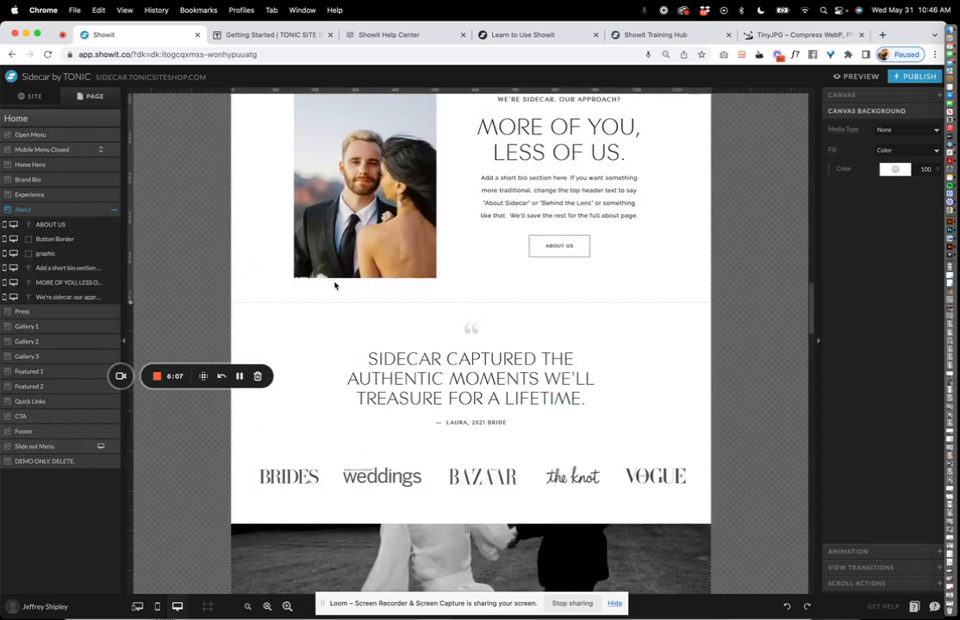
drag(130, 304, 138, 274)
scroll(484, 255, up, 2)
scroll(485, 255, down, 10)
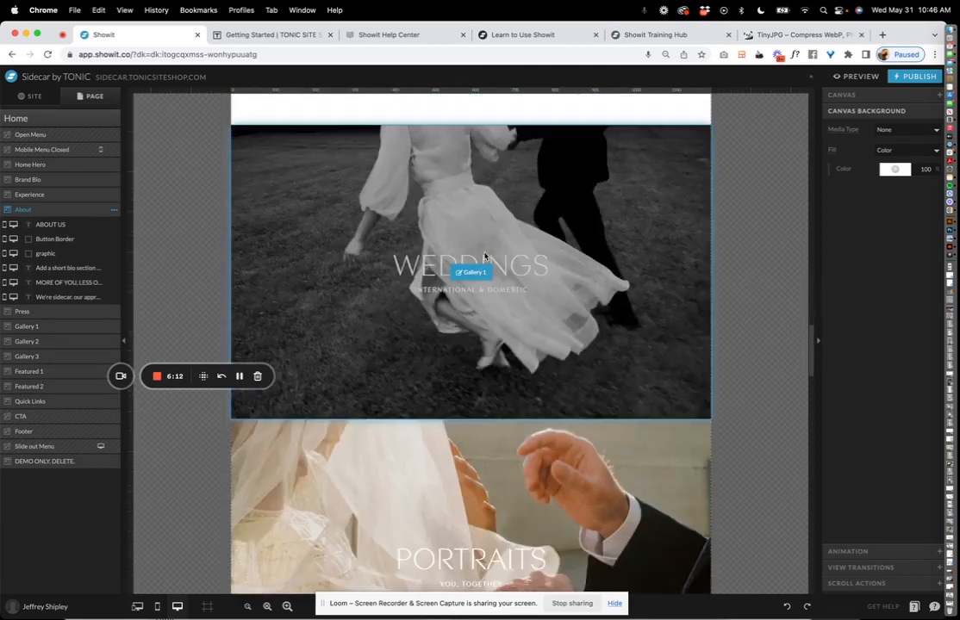
scroll(484, 255, down, 5)
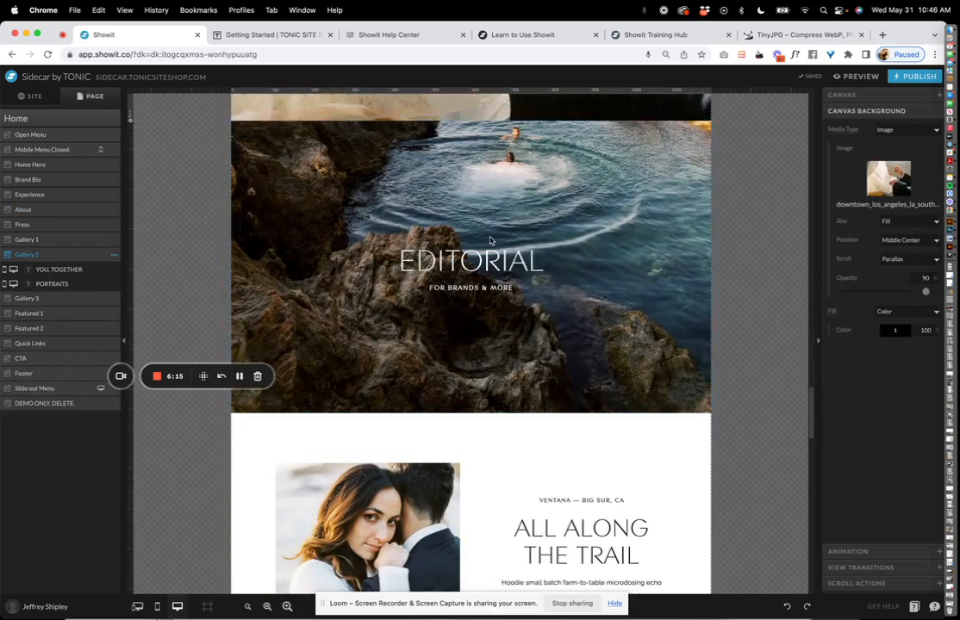
click(32, 95)
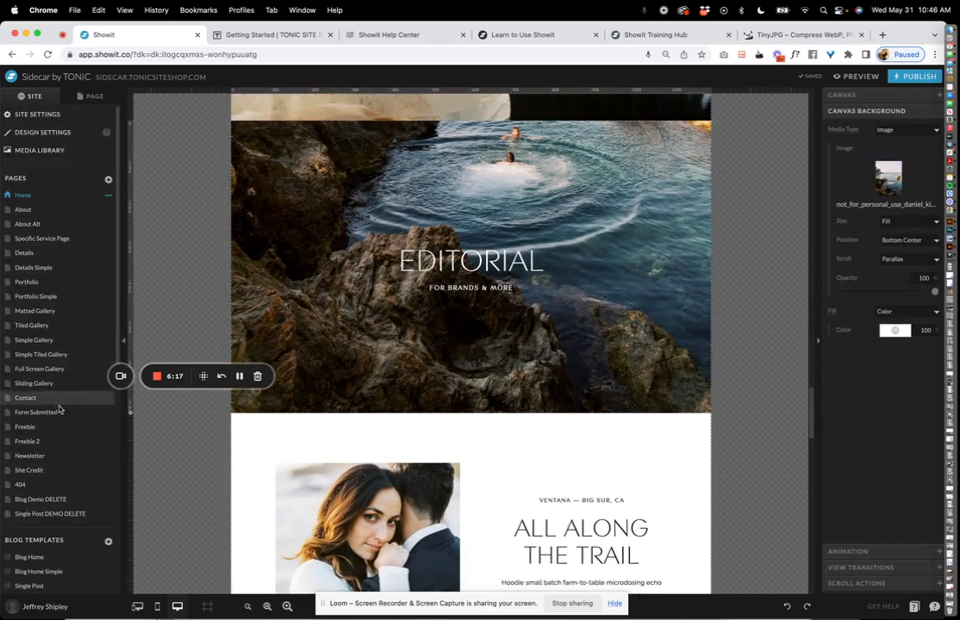
Open the Blog Home template from the Blog Templates list.
scroll(46, 394, down, 2)
scroll(46, 393, down, 3)
click(39, 326)
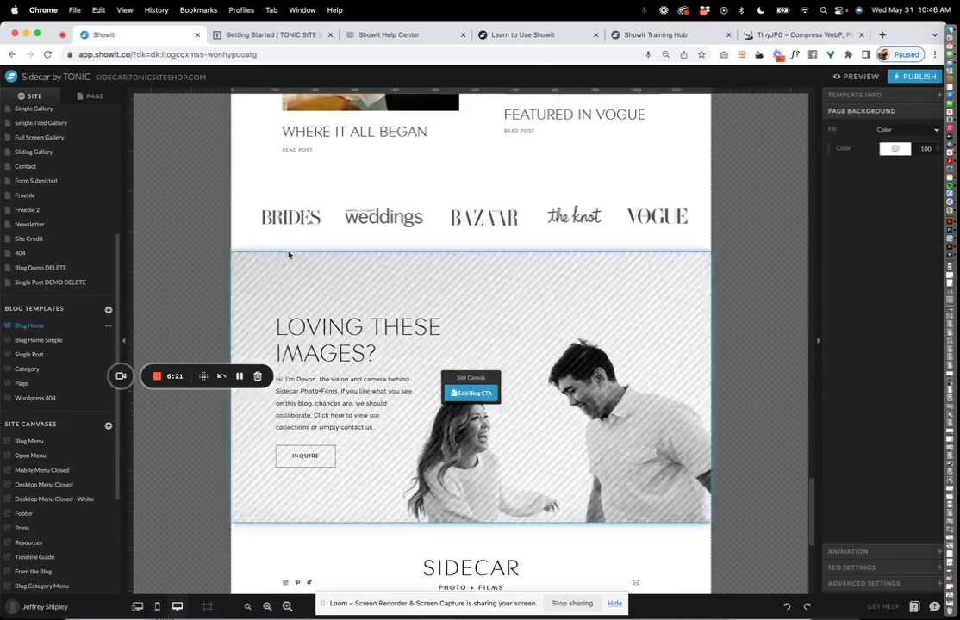
scroll(297, 250, up, 10)
scroll(312, 244, up, 10)
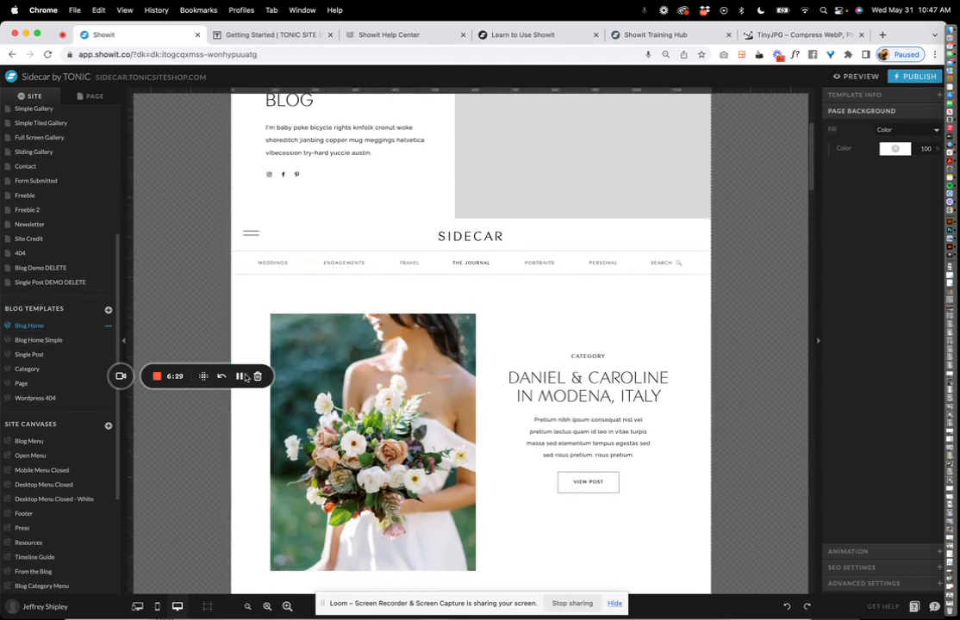
Show Blog Home's mobile and desktop layouts side by side and zoom in on them.
click(137, 607)
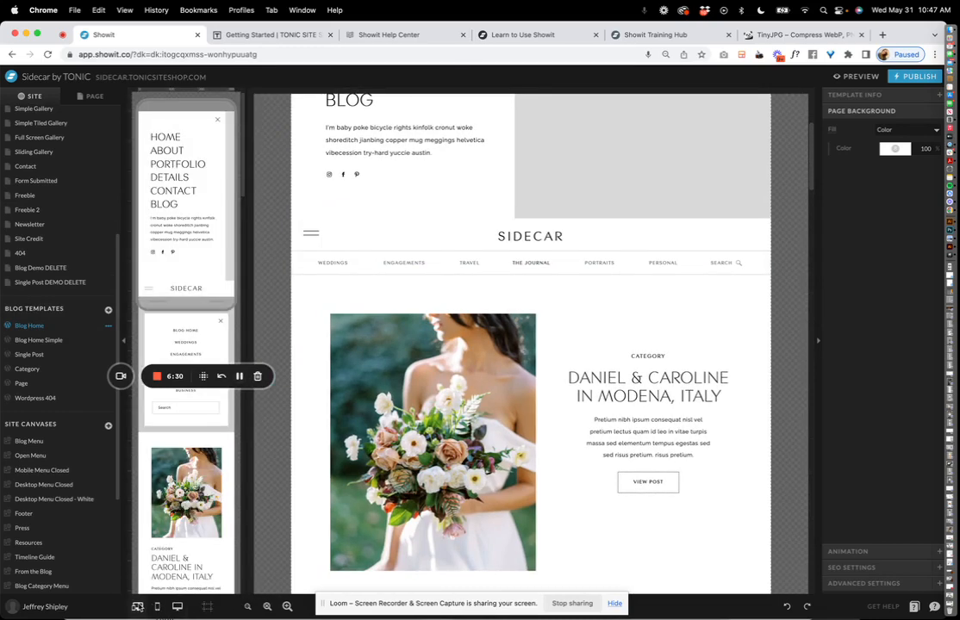
click(34, 606)
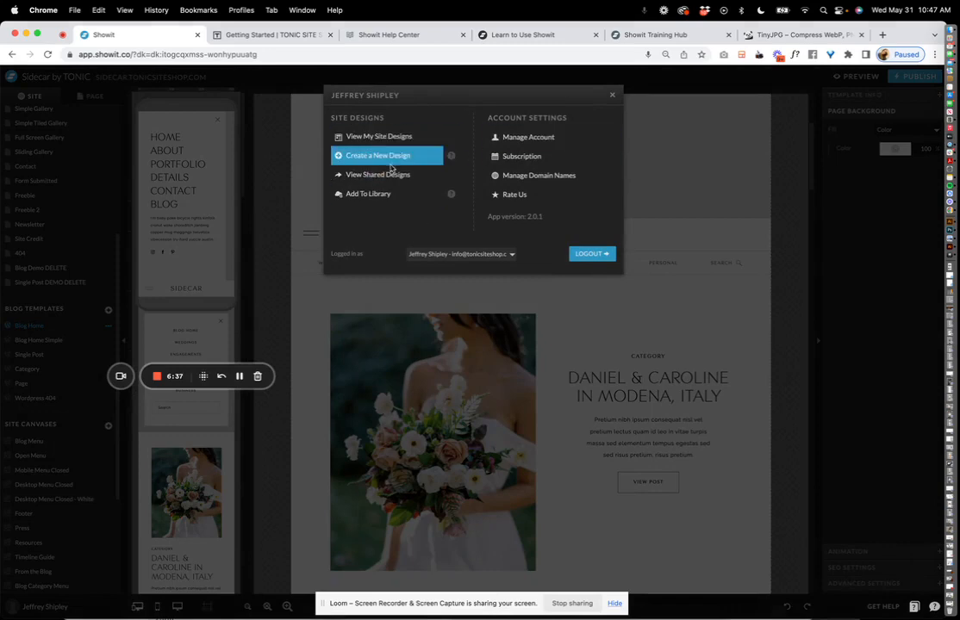
click(611, 96)
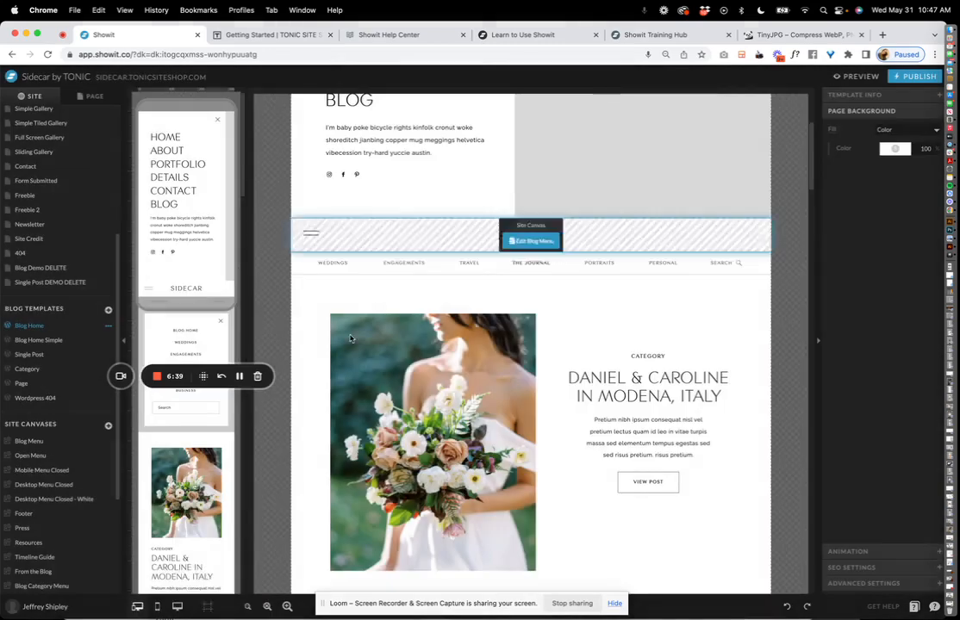
click(156, 607)
click(137, 607)
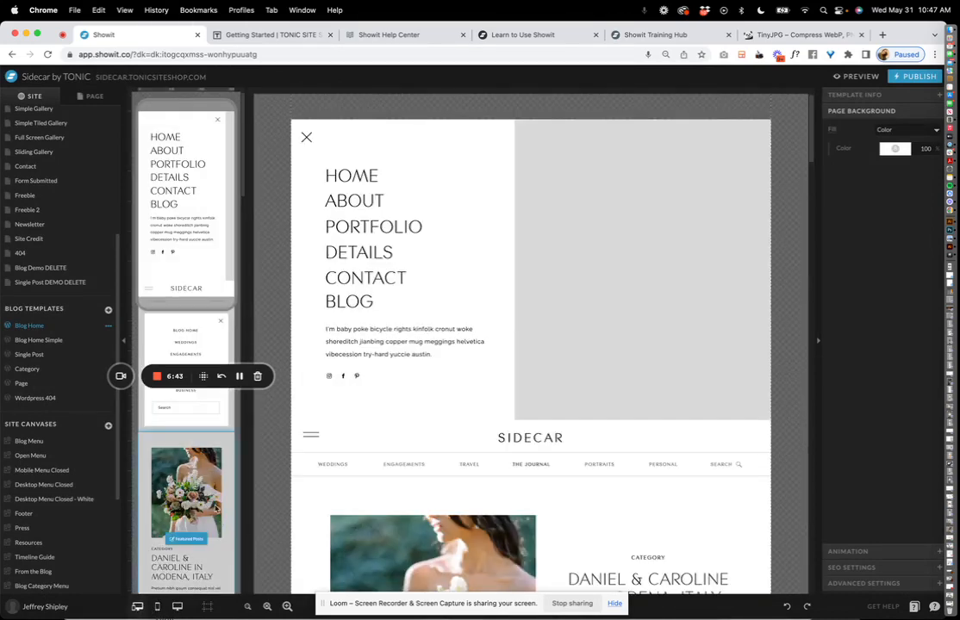
click(287, 606)
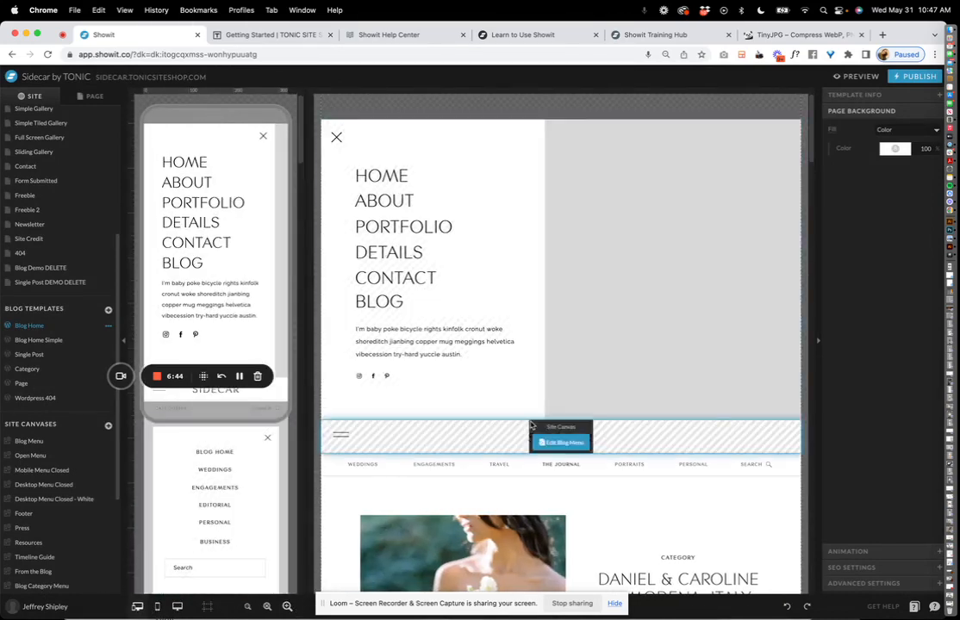
scroll(54, 273, up, 5)
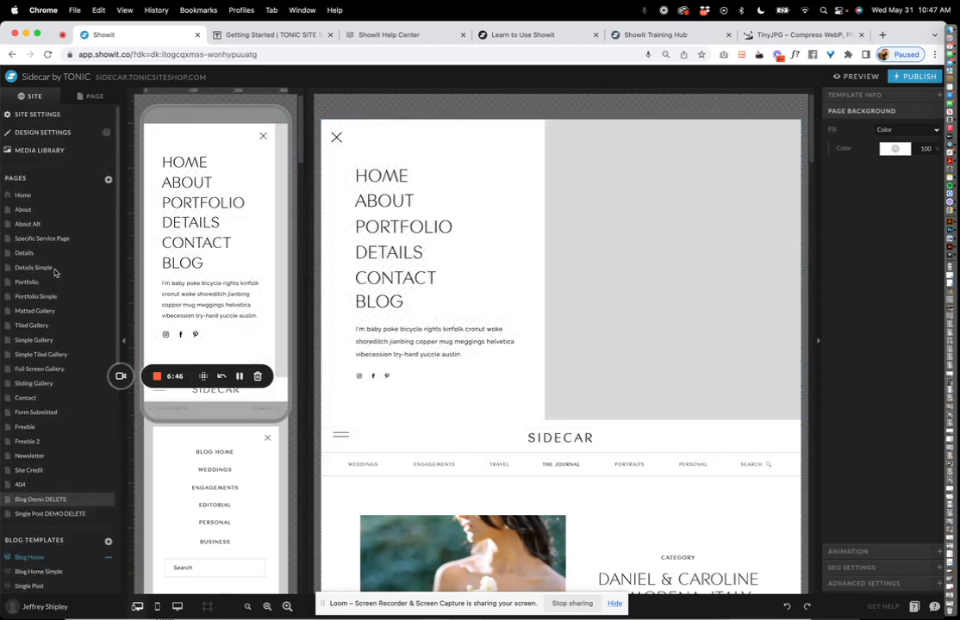
Open the Home page and select the THE WAY YOU WANT TO REMEMBER. heading.
click(52, 201)
scroll(446, 305, down, 10)
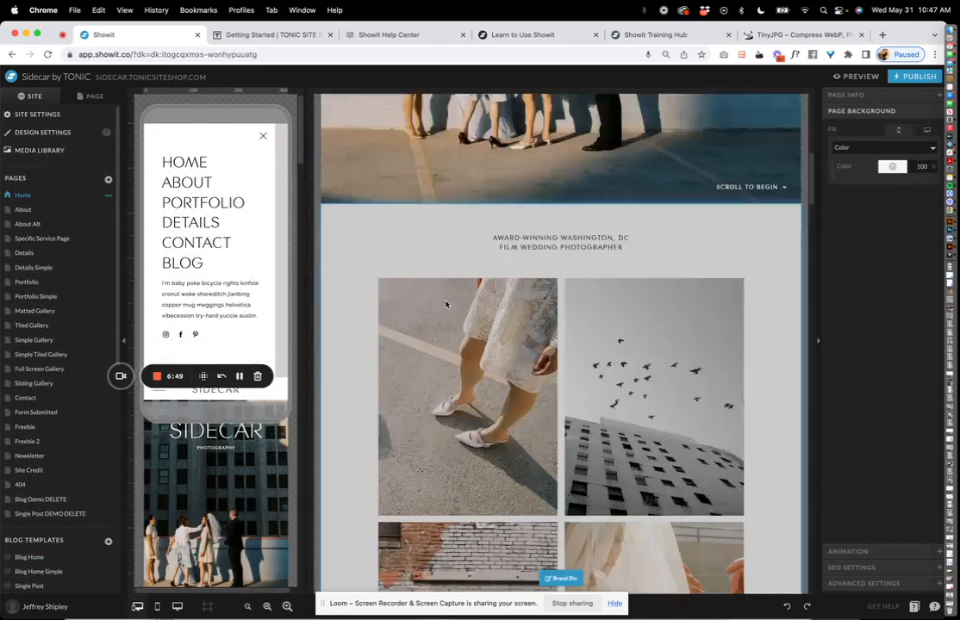
scroll(446, 304, down, 5)
scroll(446, 305, up, 2)
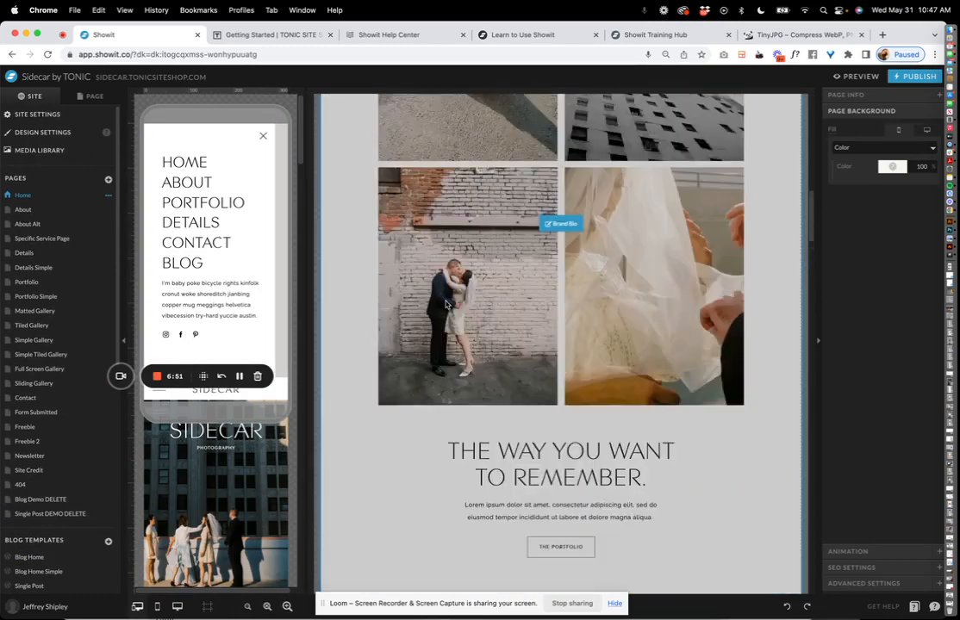
click(223, 478)
scroll(223, 476, down, 4)
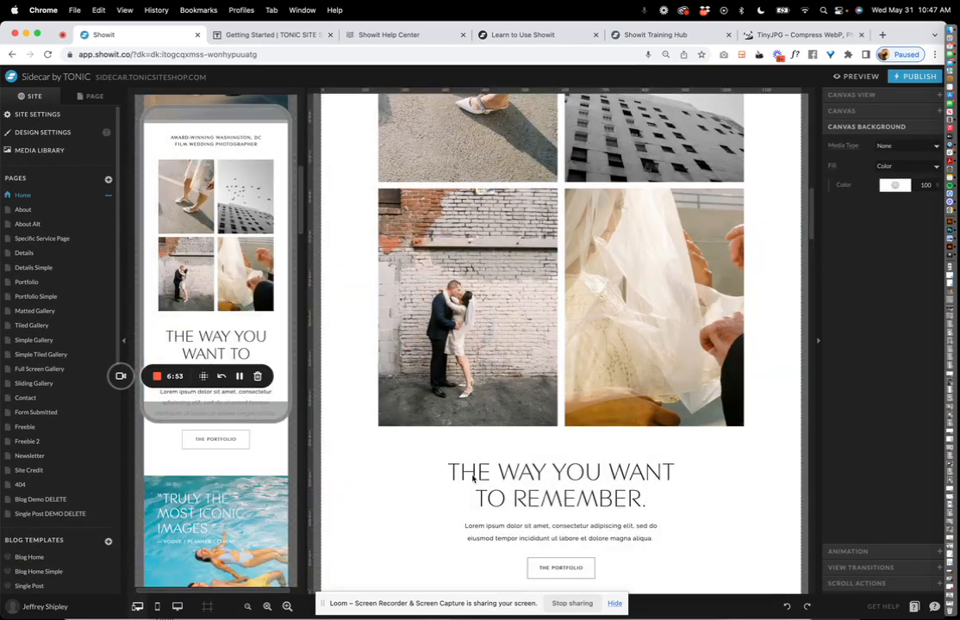
click(550, 504)
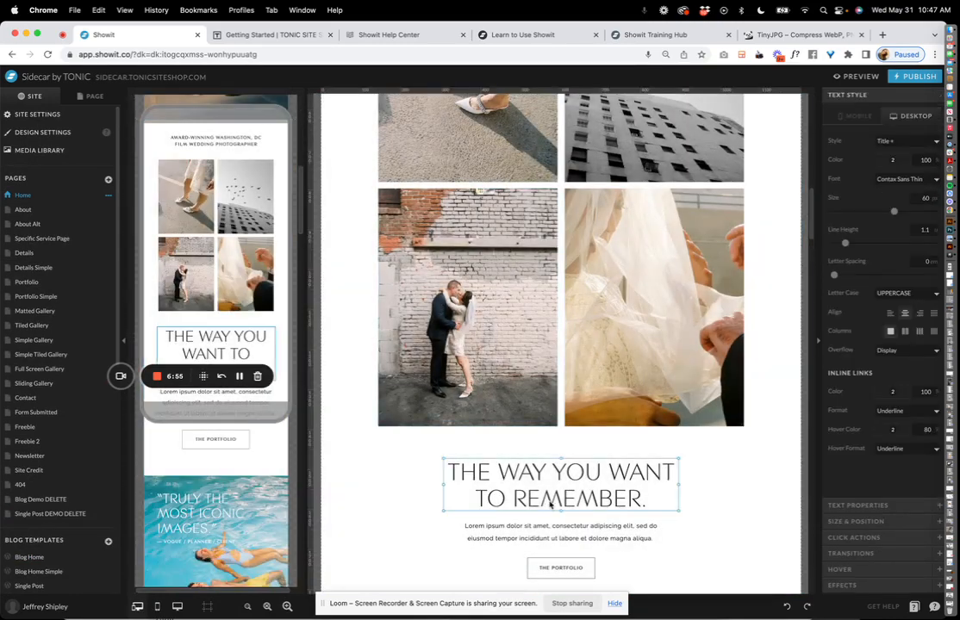
Replace the heading text with a 'SAYS HI' greeting that includes a person's name.
double_click(516, 475)
click(560, 477)
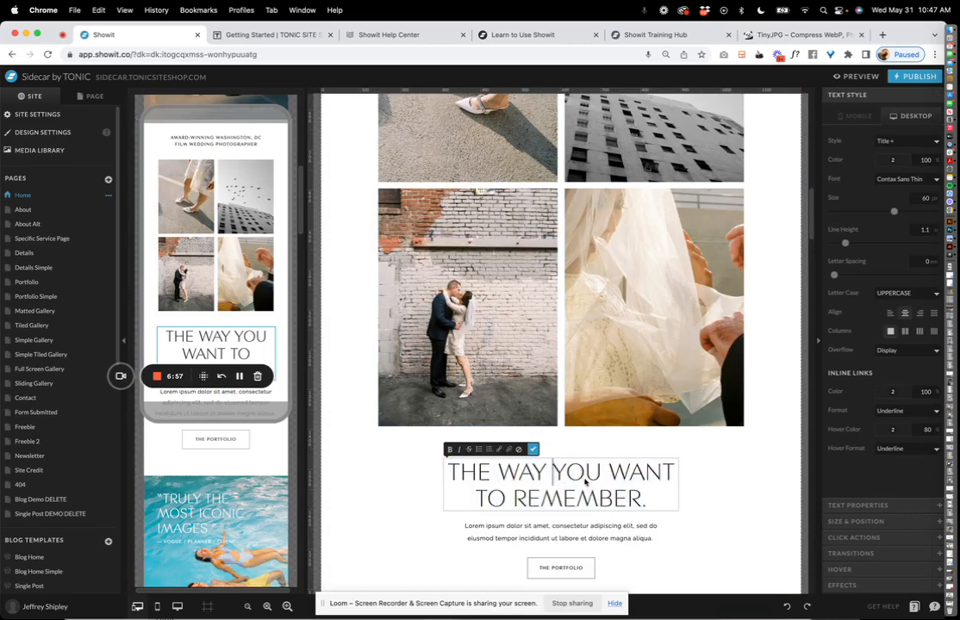
triple_click(584, 480)
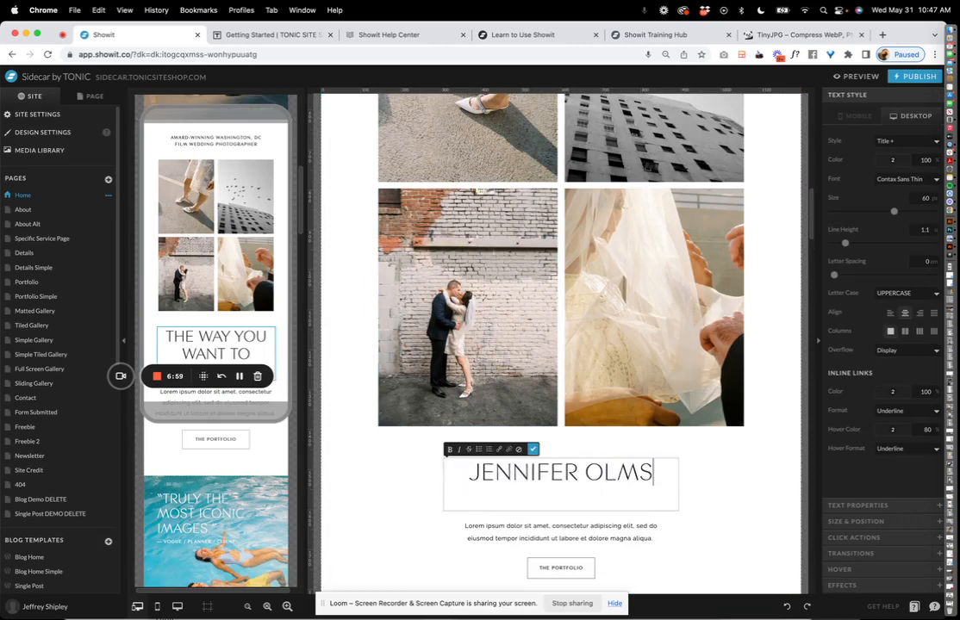
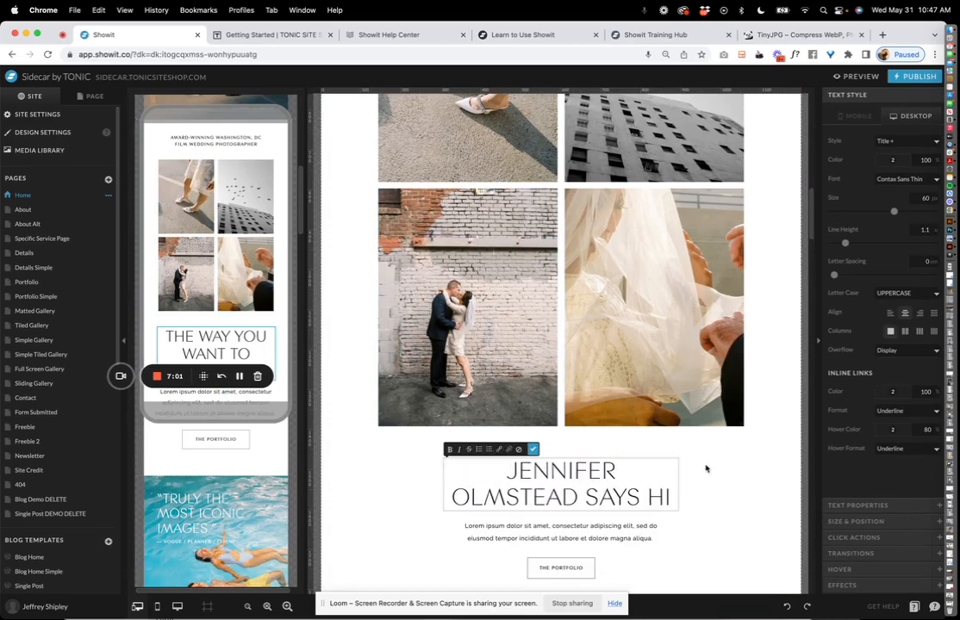
click(741, 470)
Check the new heading on mobile, undo it back to the original, then select the pool photo section.
click(281, 317)
scroll(281, 317, down, 3)
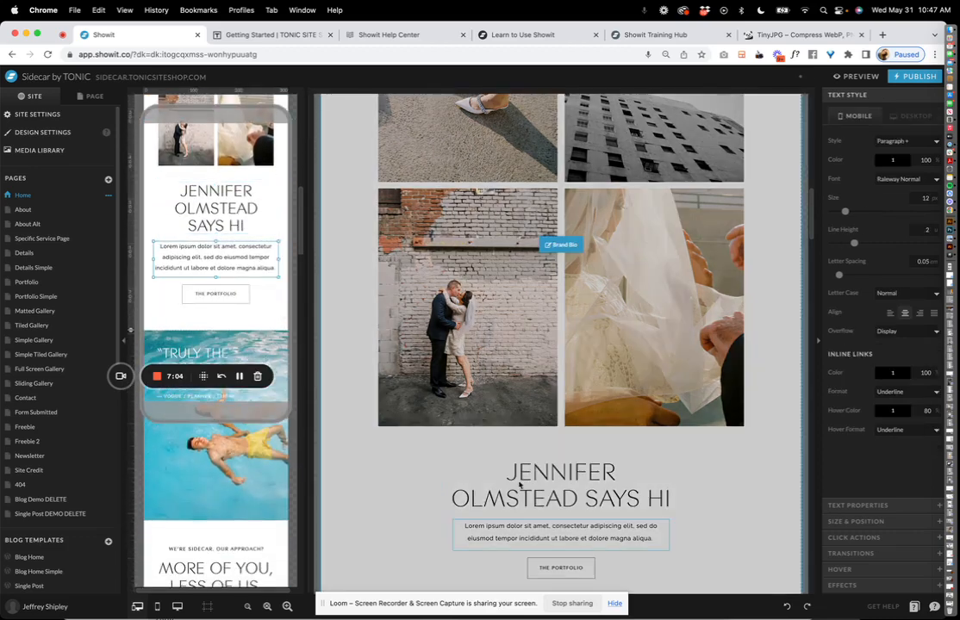
click(479, 477)
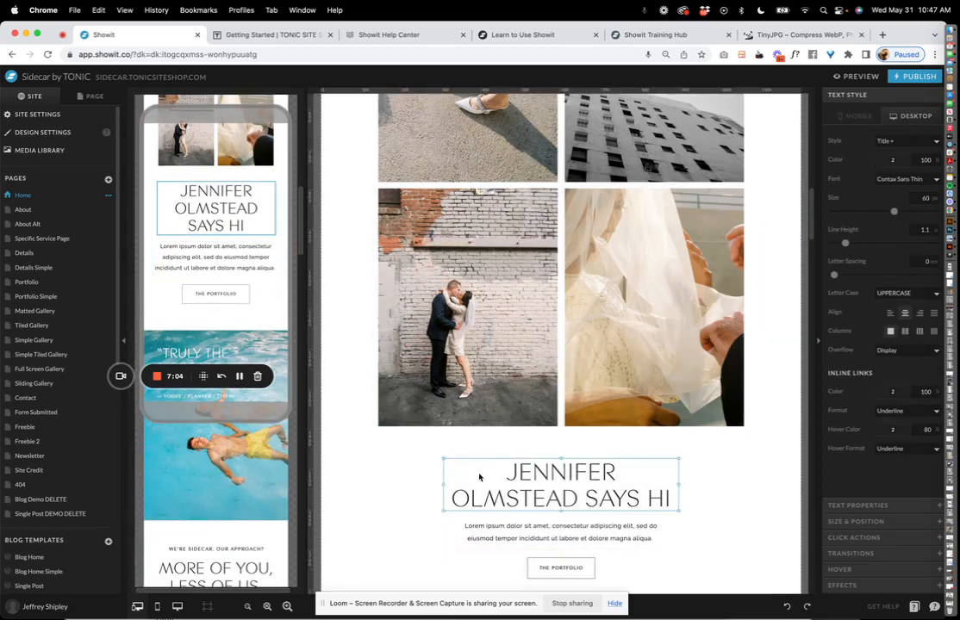
key(super+z)
click(717, 449)
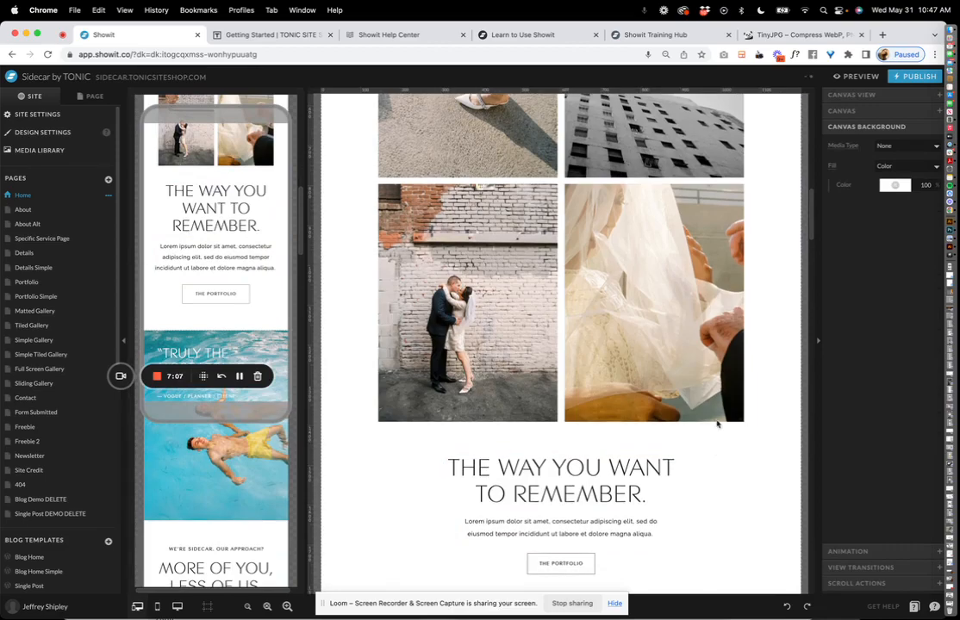
scroll(711, 402, down, 5)
click(711, 401)
Try black-and-white couple and birds-over-building backgrounds on the pool section, then undo them.
click(896, 194)
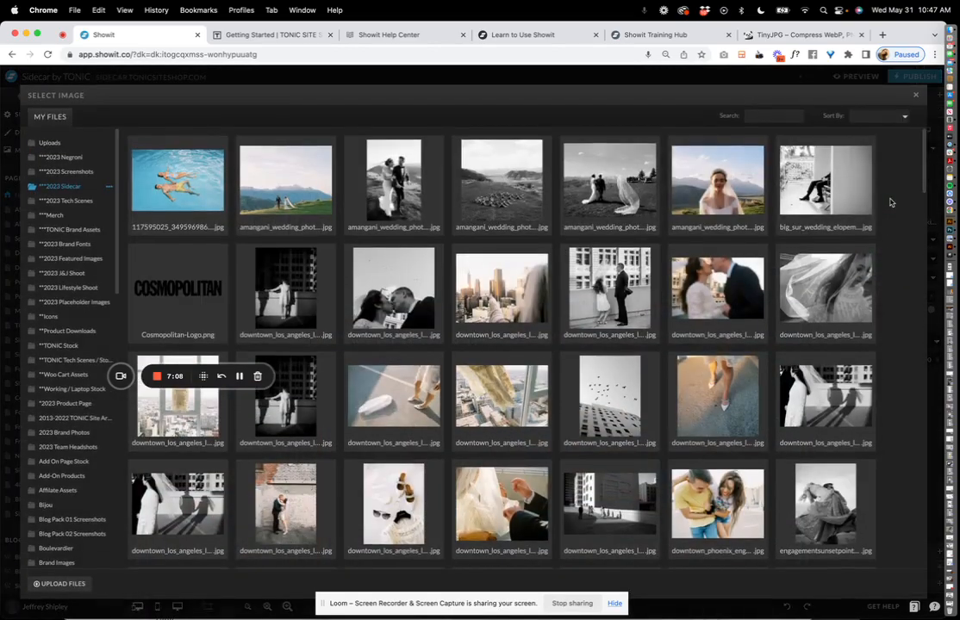
click(579, 183)
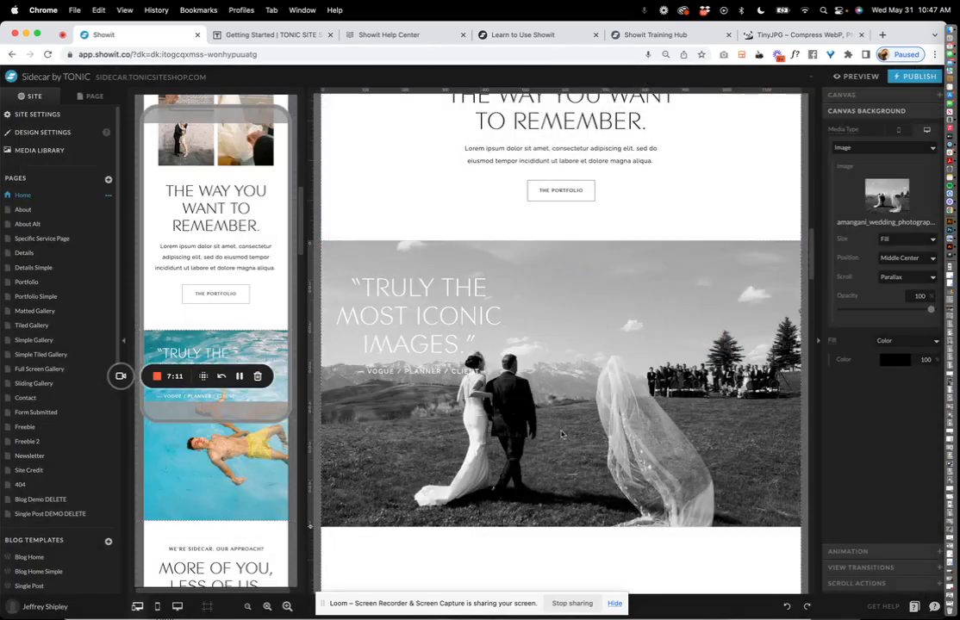
click(196, 483)
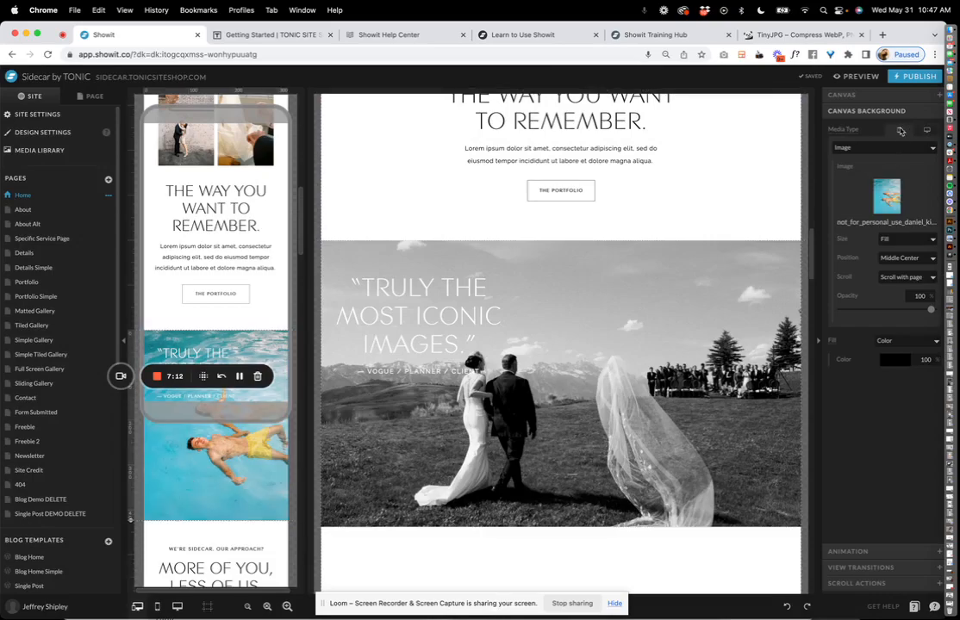
click(887, 196)
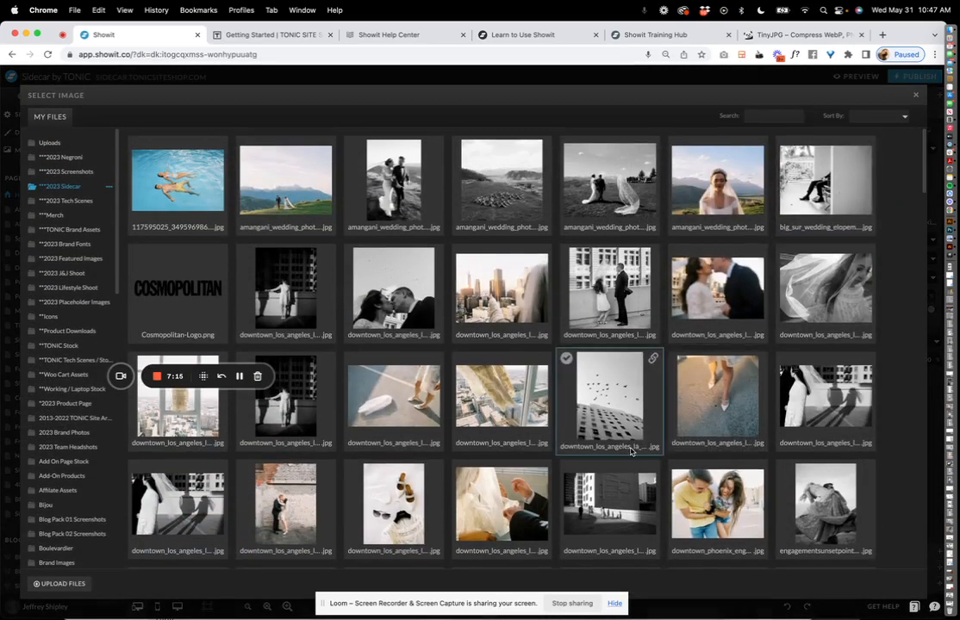
click(630, 450)
key(super+z)
key(super+z)
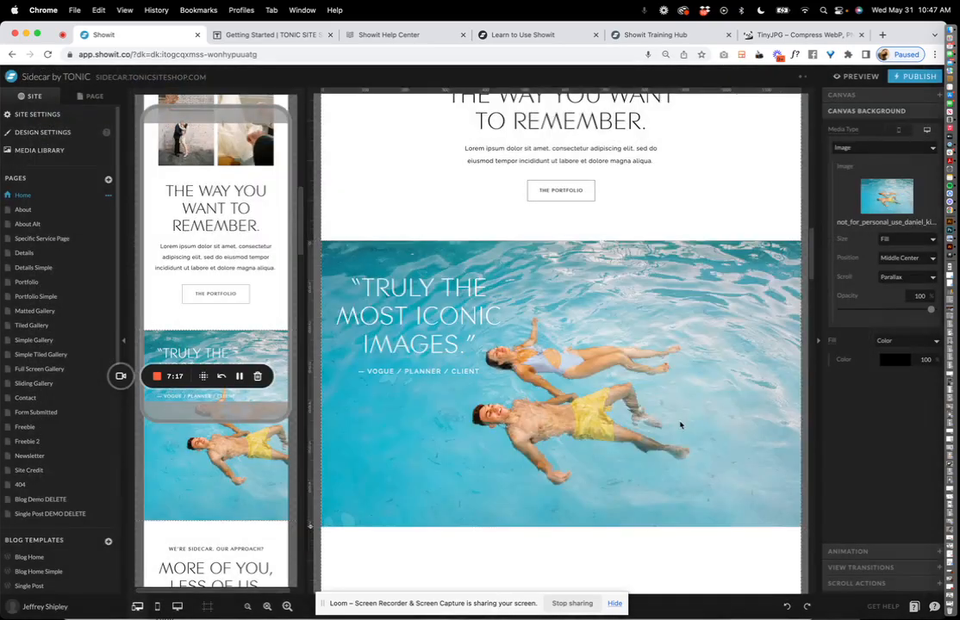
Give the Editorial section a new rocky-coast background with separate mobile and desktop settings.
scroll(678, 393, down, 15)
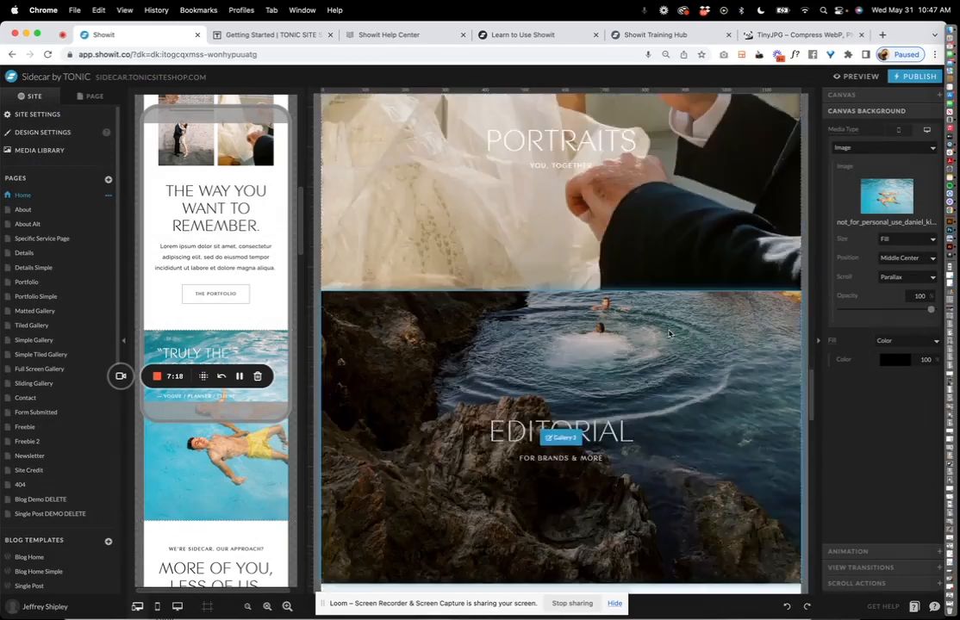
scroll(220, 362, down, 10)
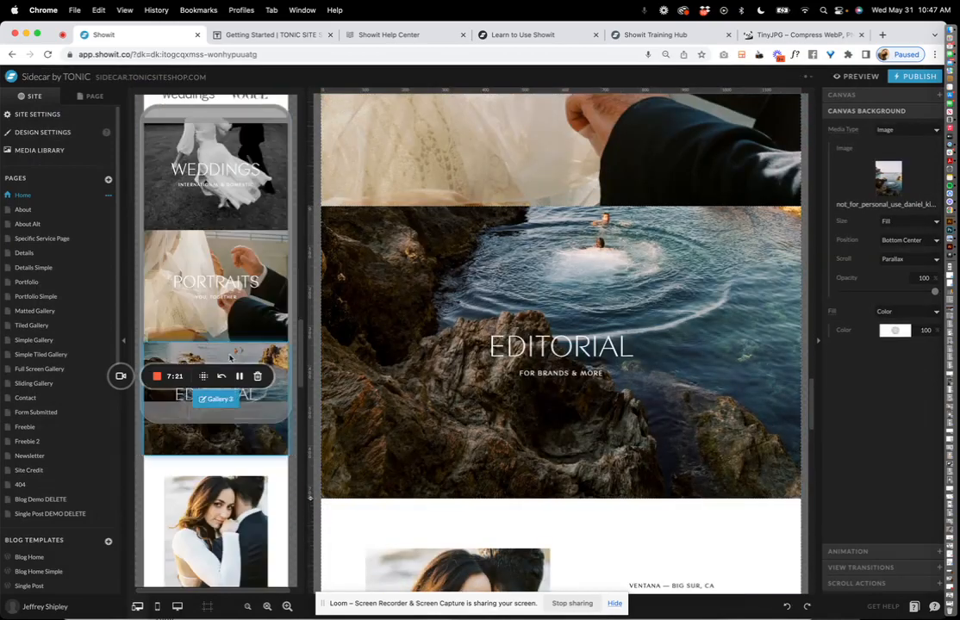
click(230, 356)
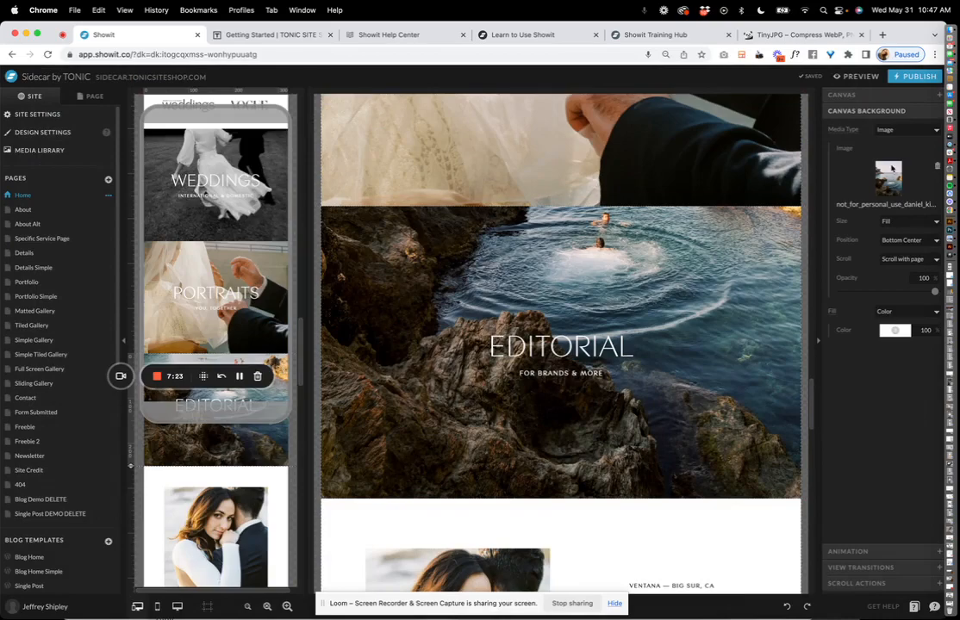
click(888, 177)
double_click(728, 194)
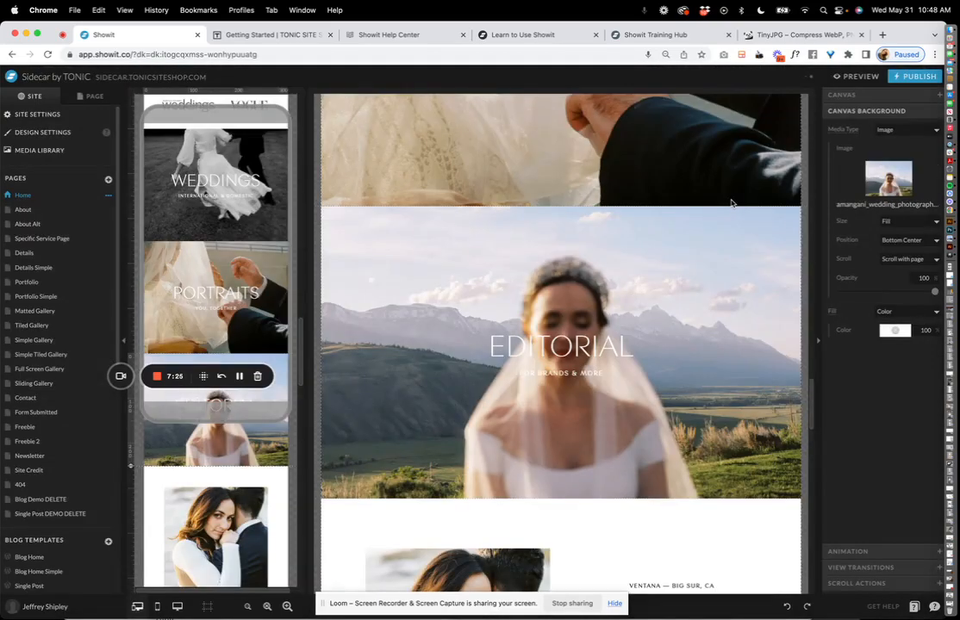
click(851, 131)
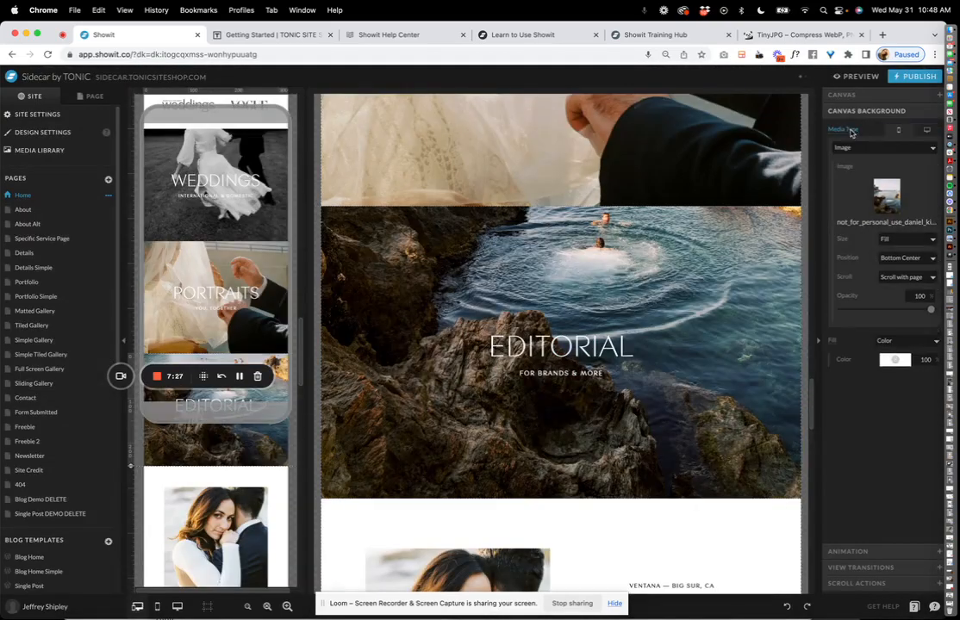
click(927, 130)
click(897, 131)
click(846, 131)
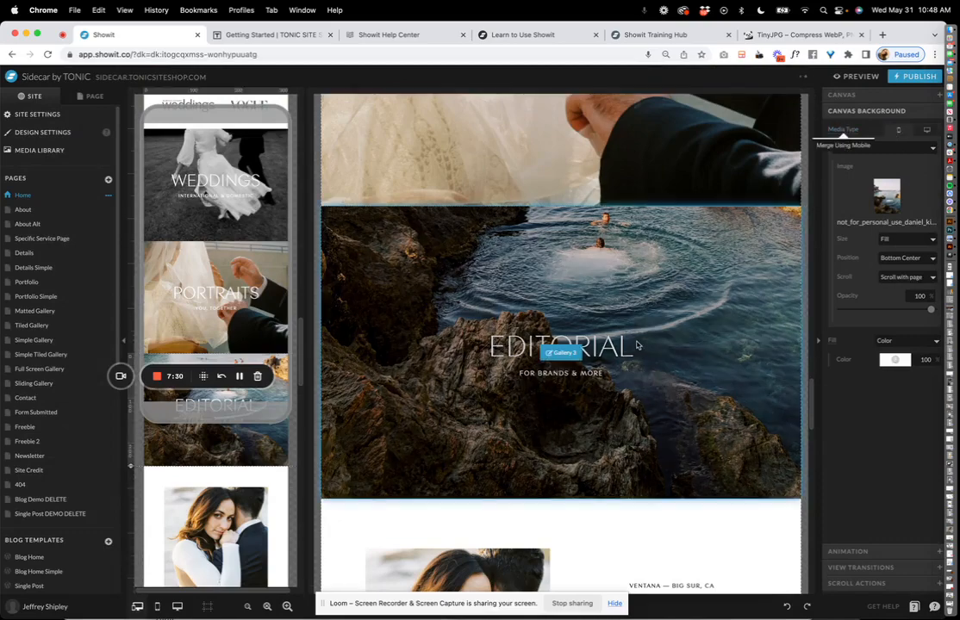
scroll(624, 335, down, 3)
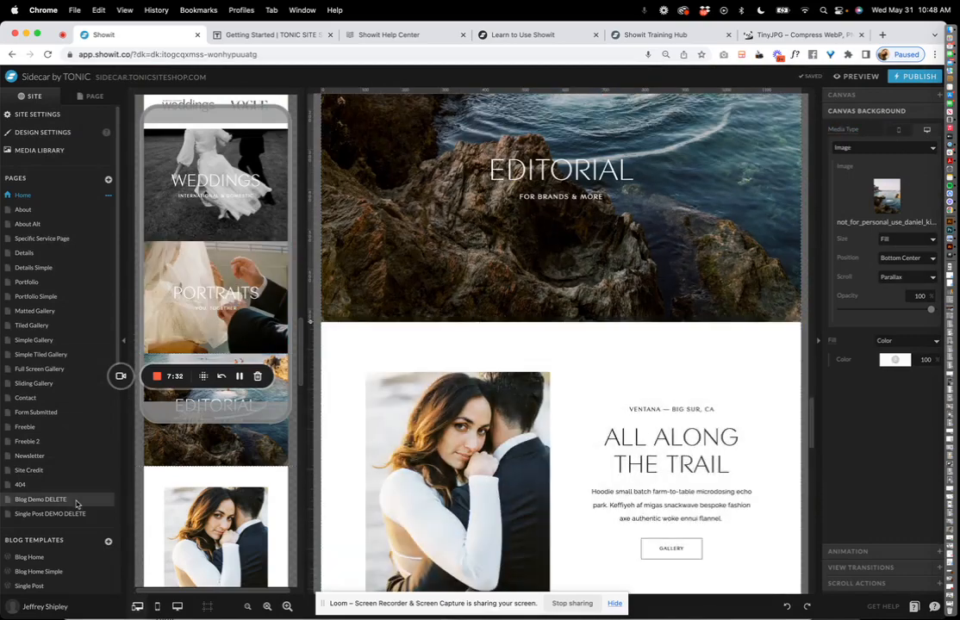
Turn the canvas centre guides on, then back off.
click(207, 607)
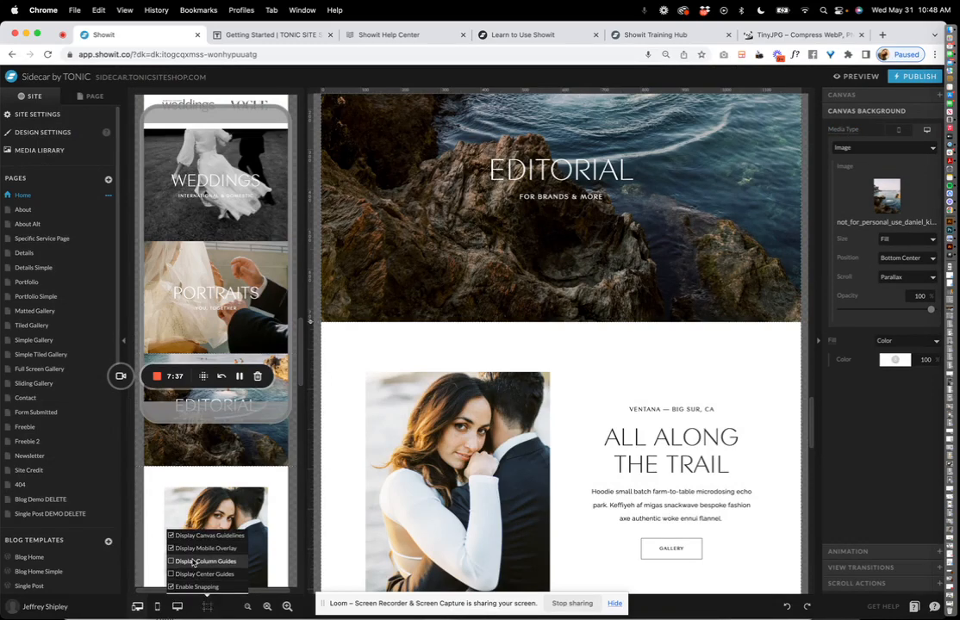
click(197, 575)
click(197, 575)
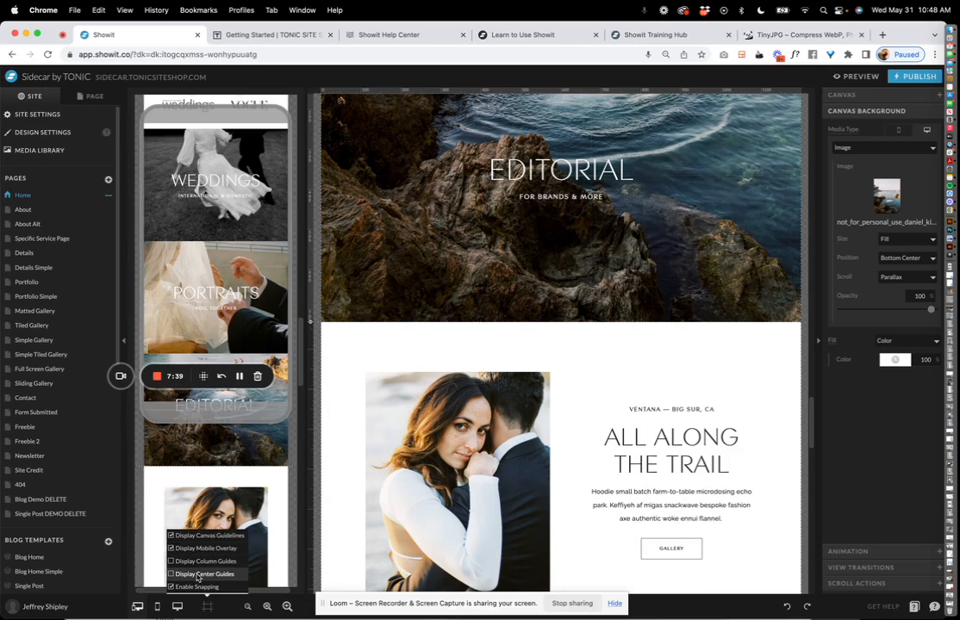
Zoom the desktop canvas in twice and select the All Along the Trail title.
click(288, 607)
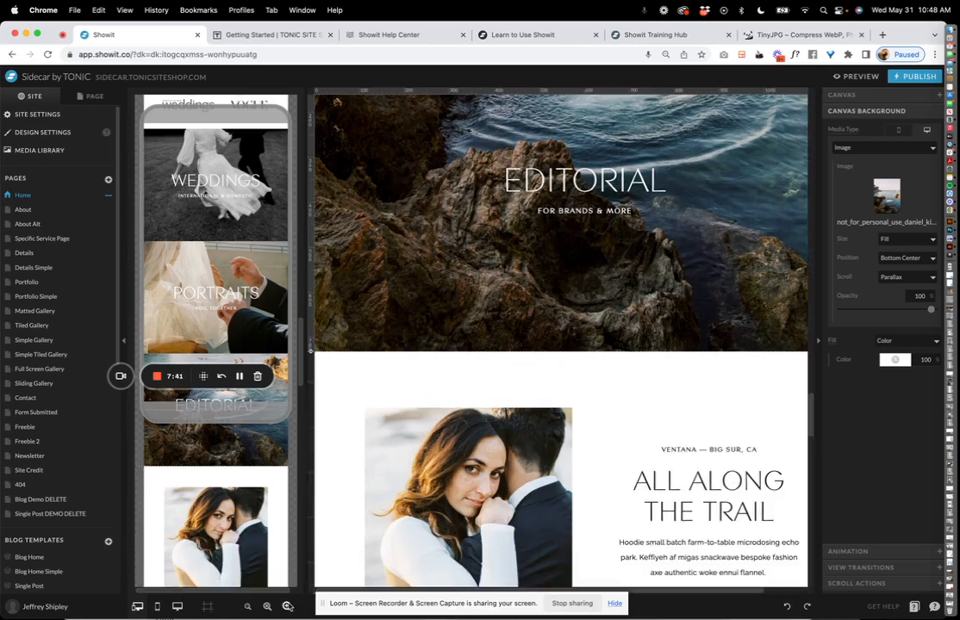
click(288, 607)
drag(432, 605, 433, 518)
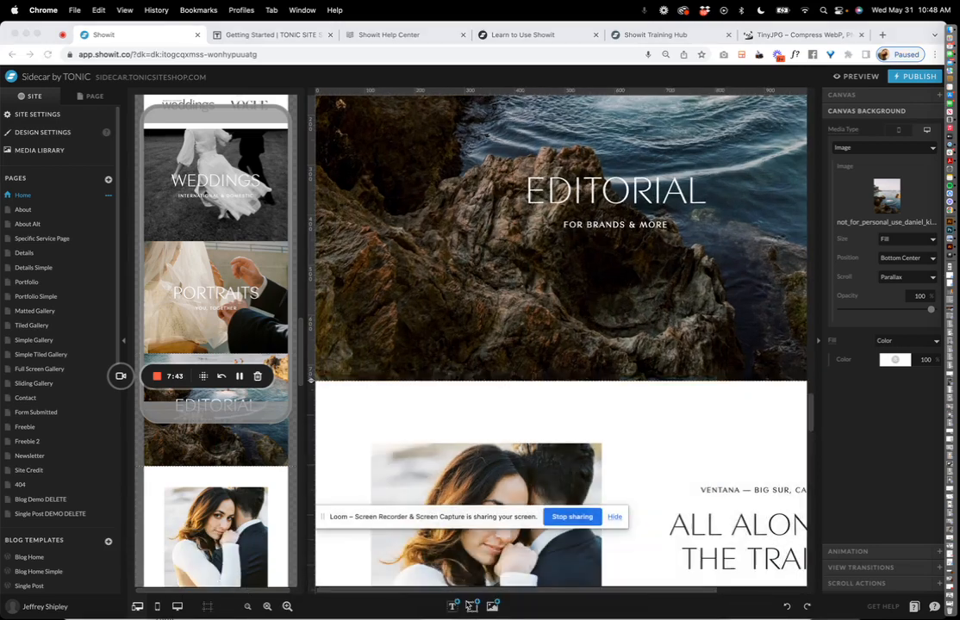
click(493, 593)
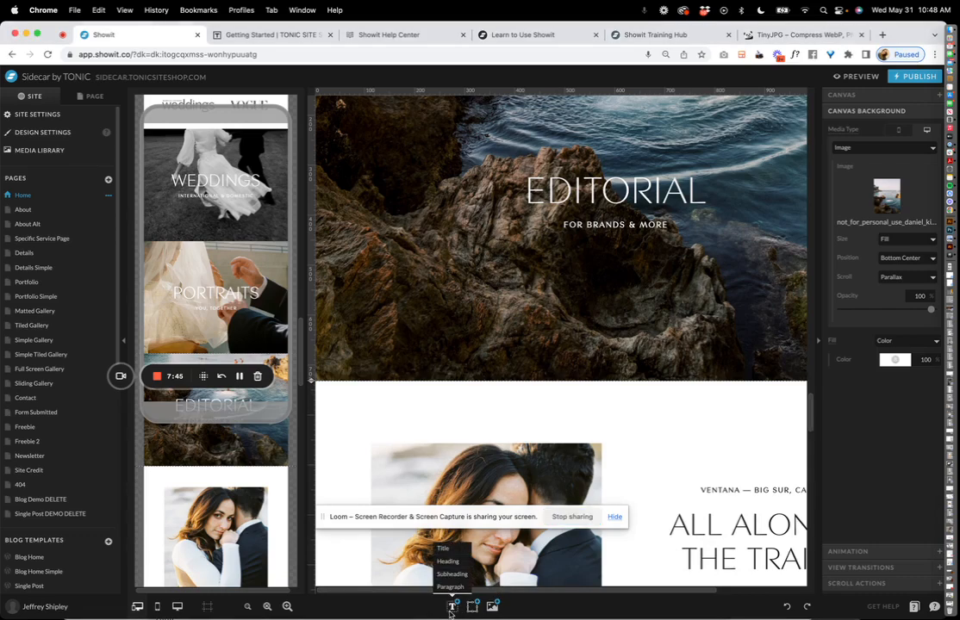
mouse_move(452, 605)
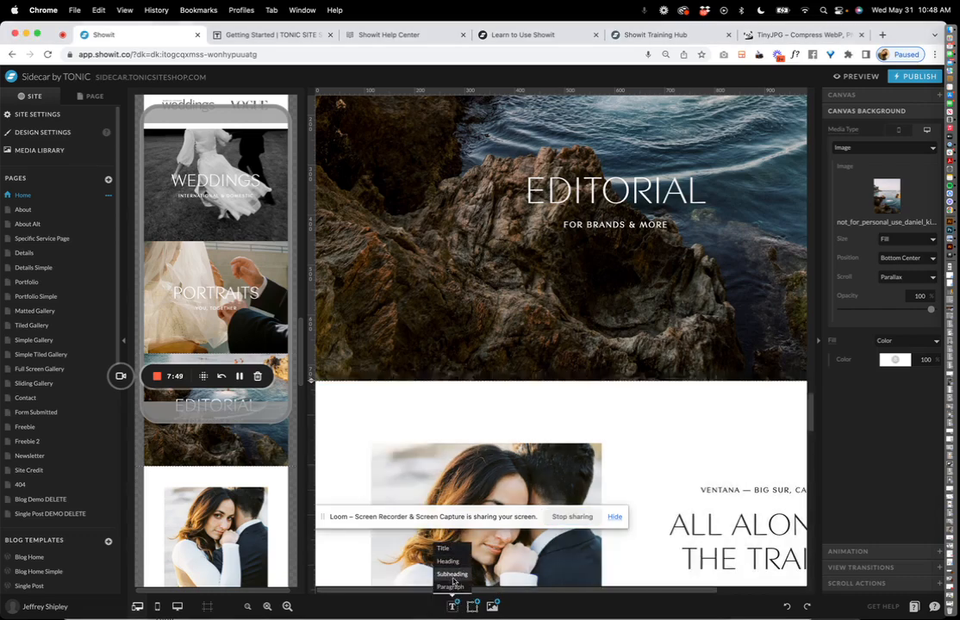
scroll(625, 365, down, 5)
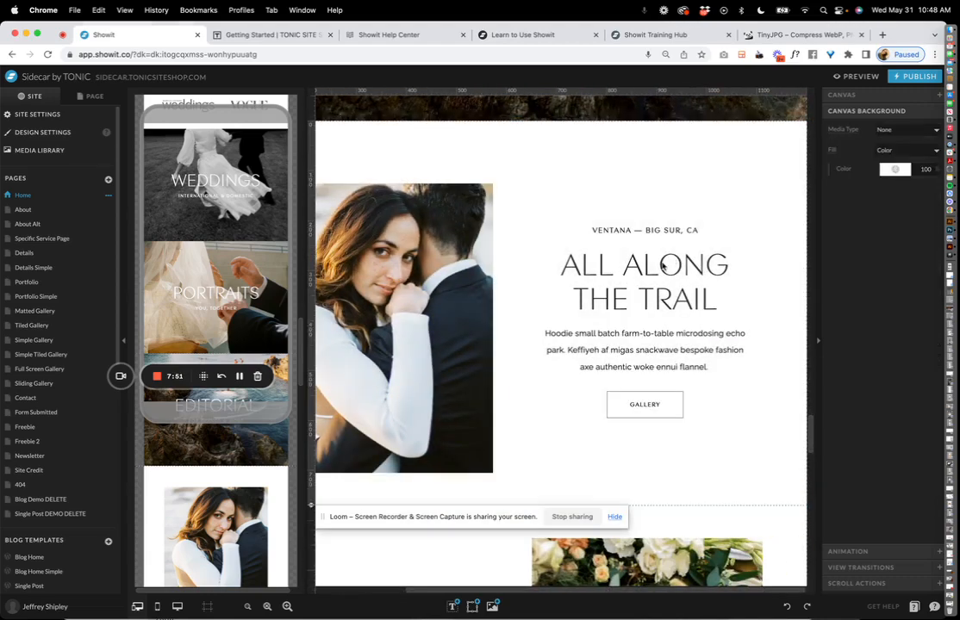
click(671, 262)
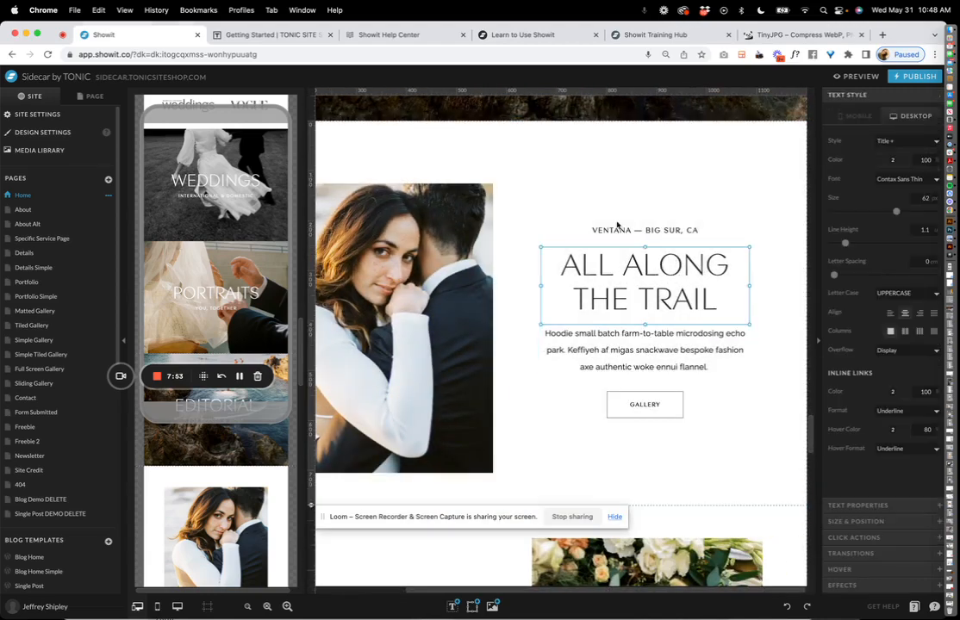
Select the three trail text boxes and add a blank New Page.
drag(595, 184, 668, 346)
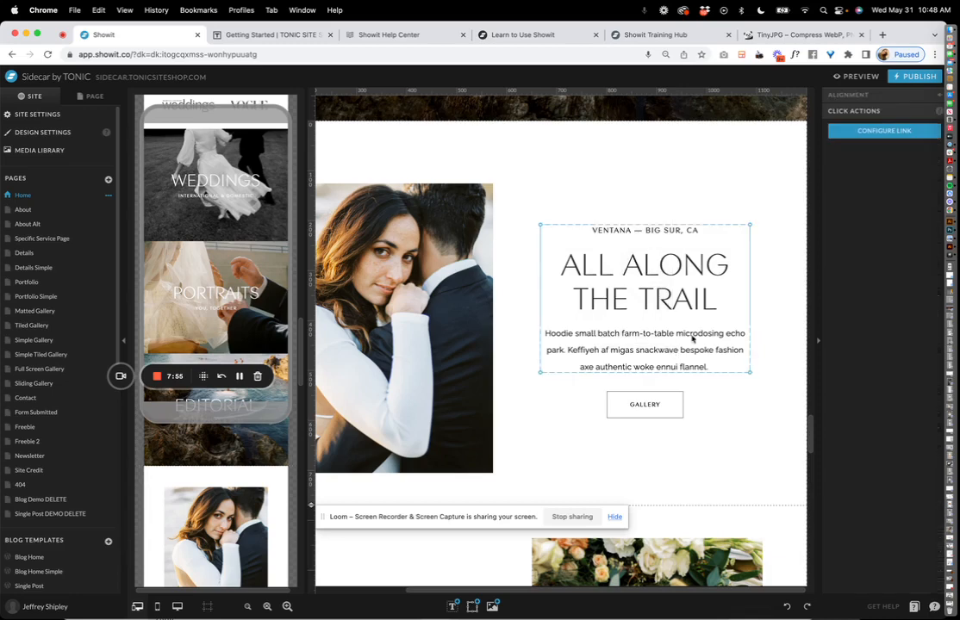
click(108, 180)
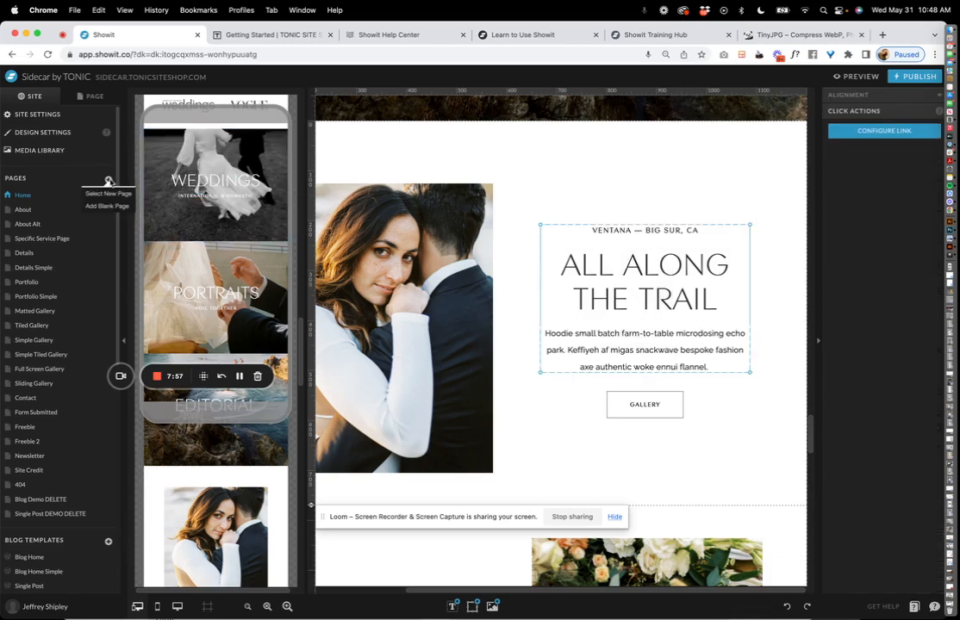
click(107, 206)
Paste the trail text onto New Page, reposition it on desktop and mobile, then undo.
key(super+v)
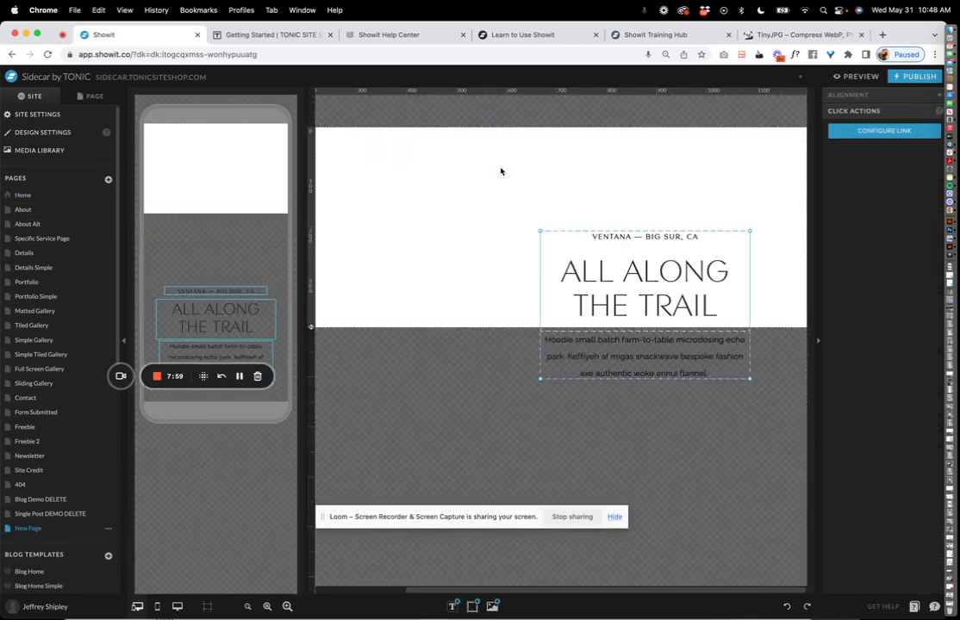
drag(689, 305, 547, 273)
click(754, 215)
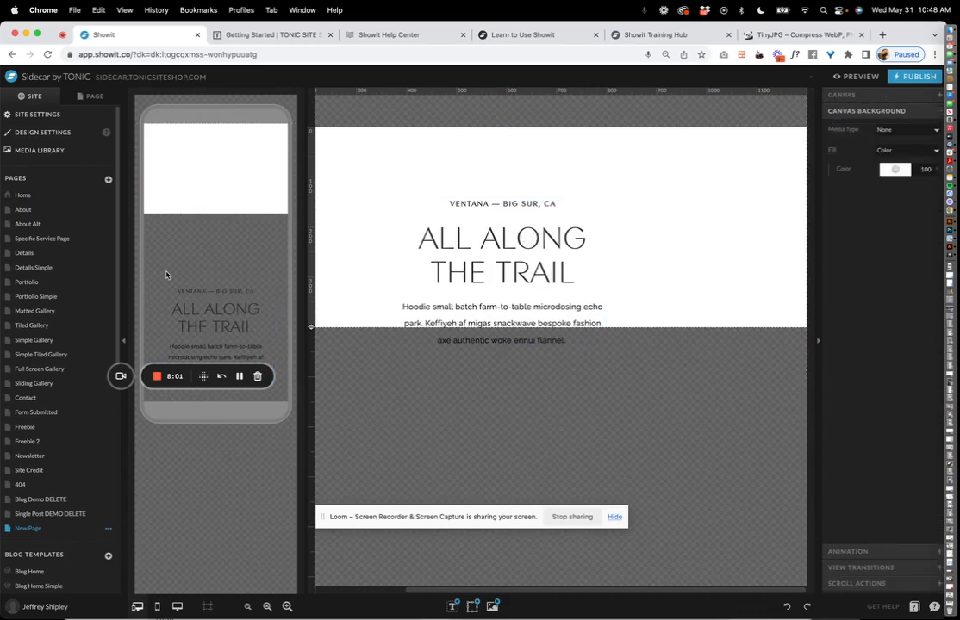
click(160, 170)
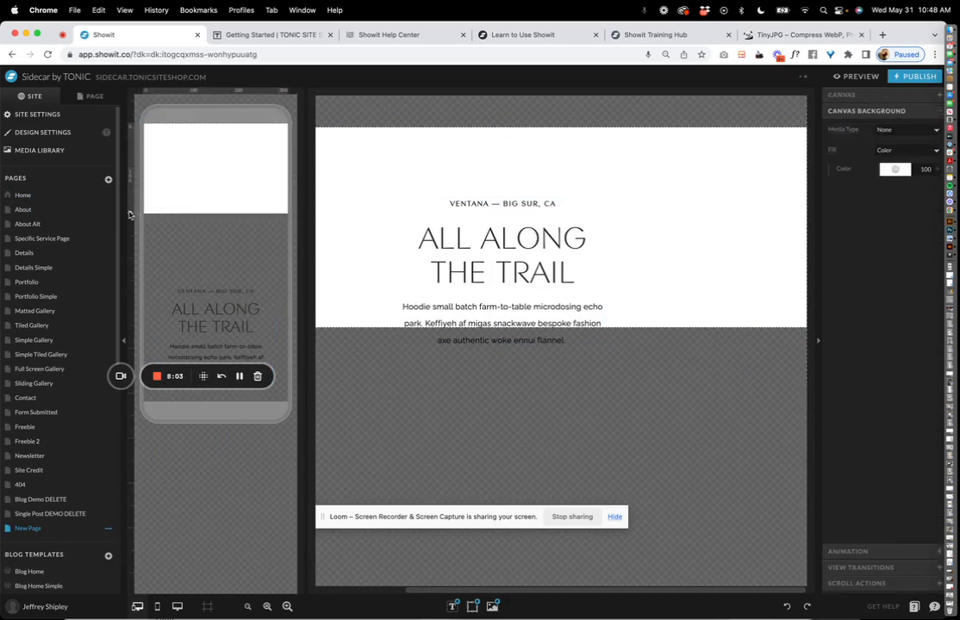
drag(131, 214, 216, 407)
drag(213, 326, 210, 196)
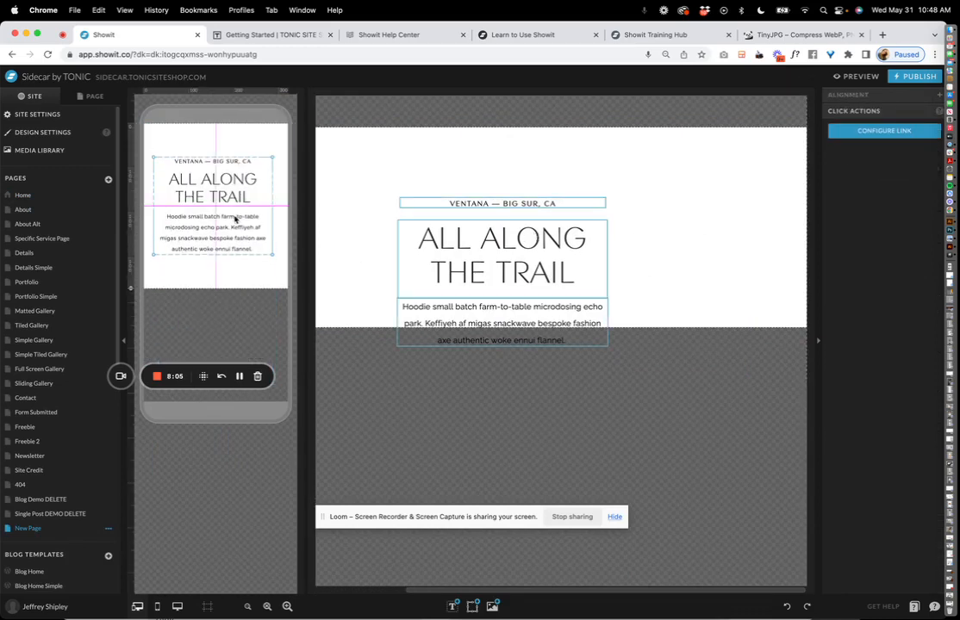
click(571, 200)
key(super+z)
key(super+z)
key(super+z)
key(super+z)
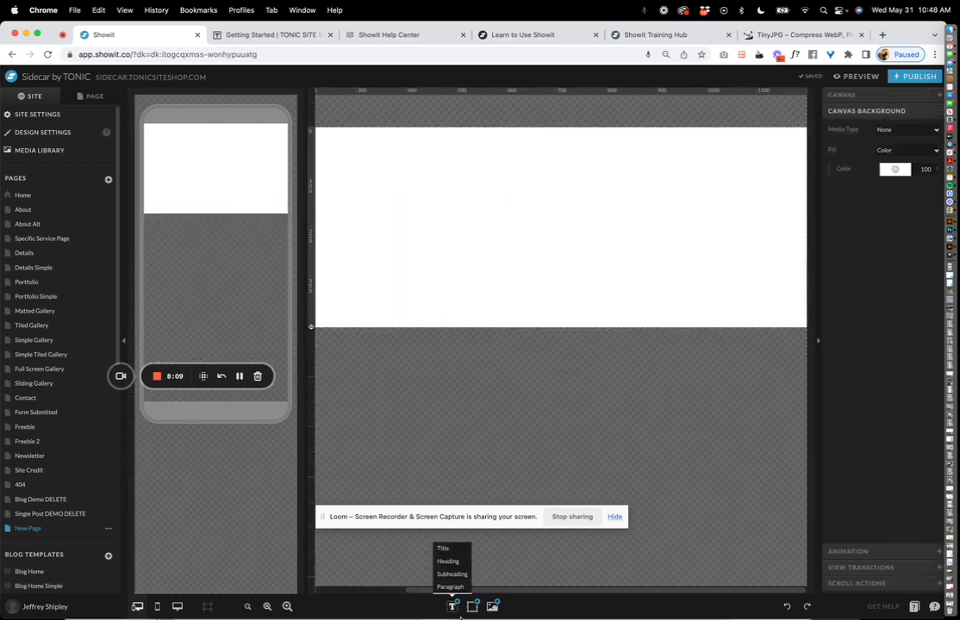
mouse_move(472, 606)
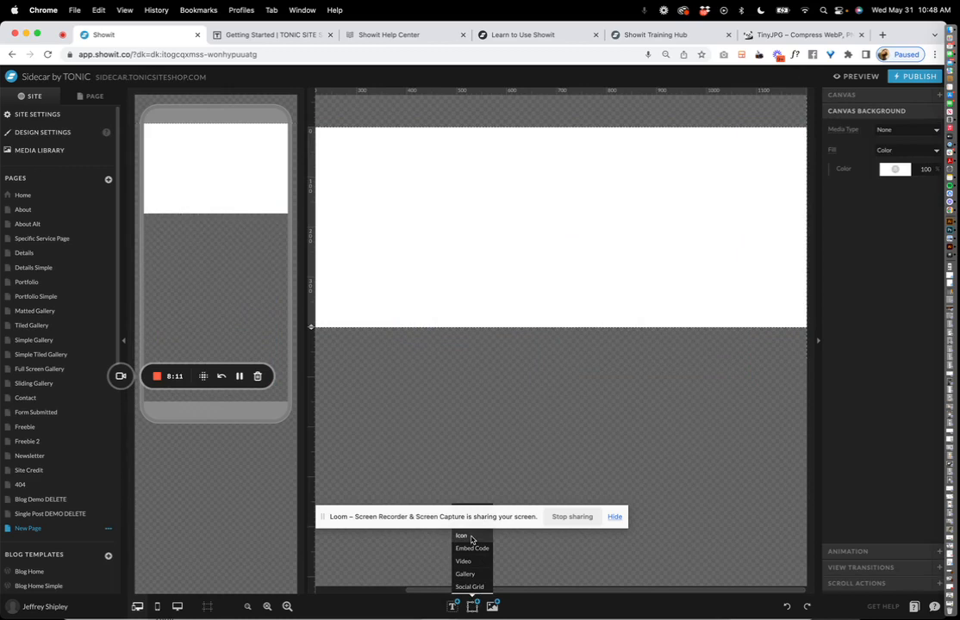
click(470, 536)
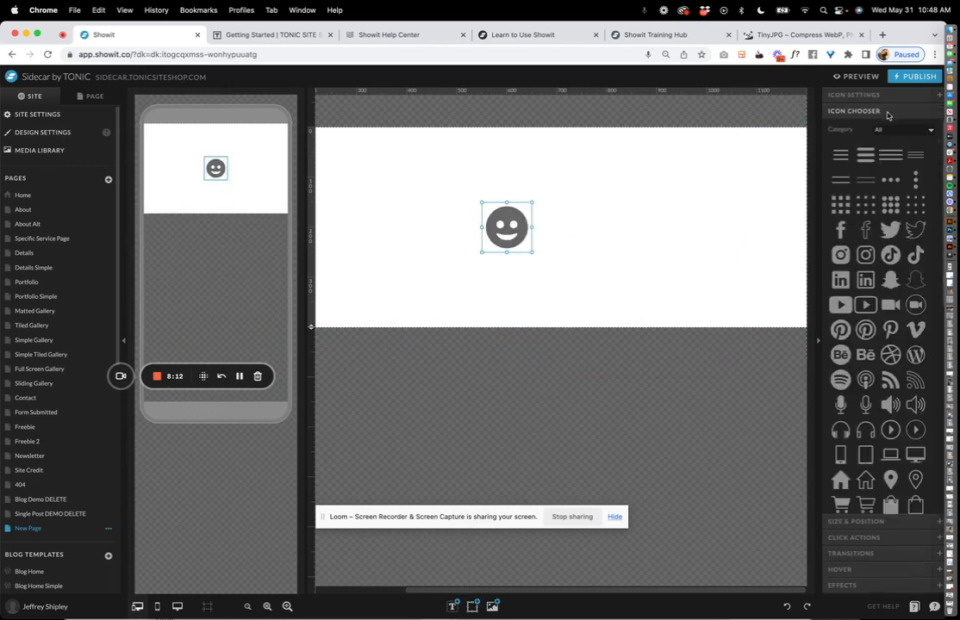
scroll(871, 303, down, 10)
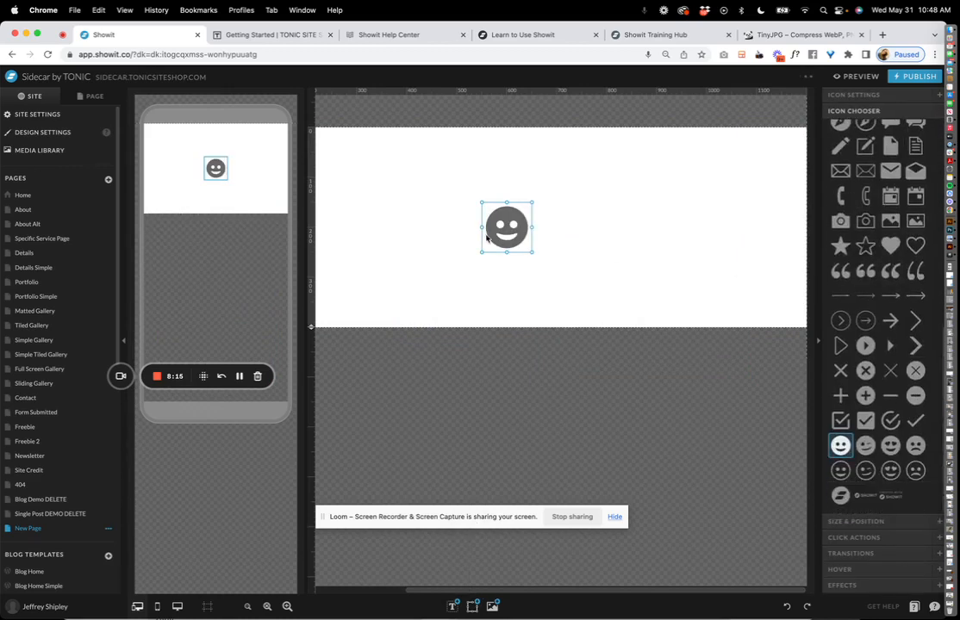
key(Delete)
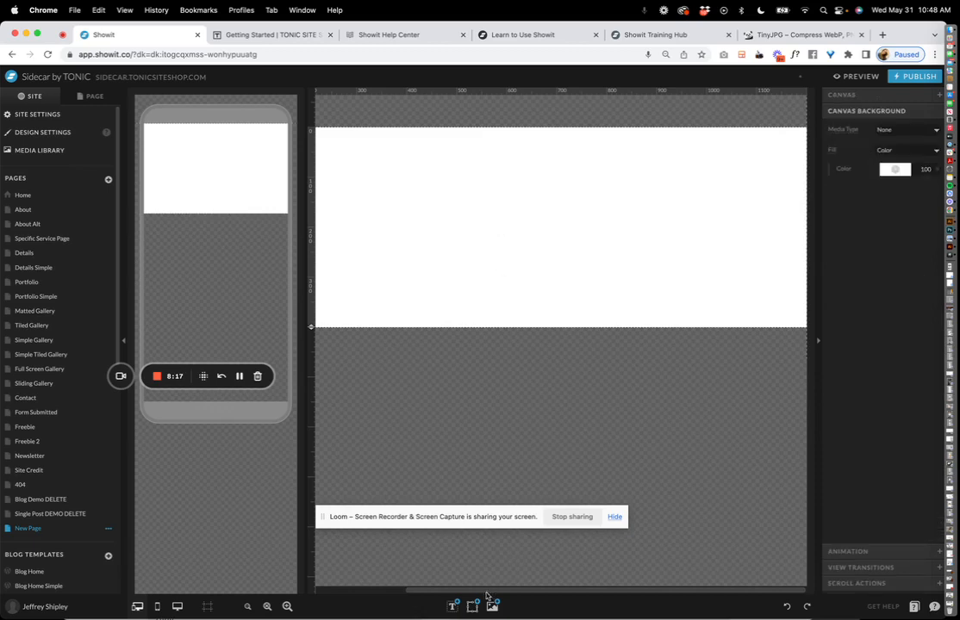
mouse_move(474, 594)
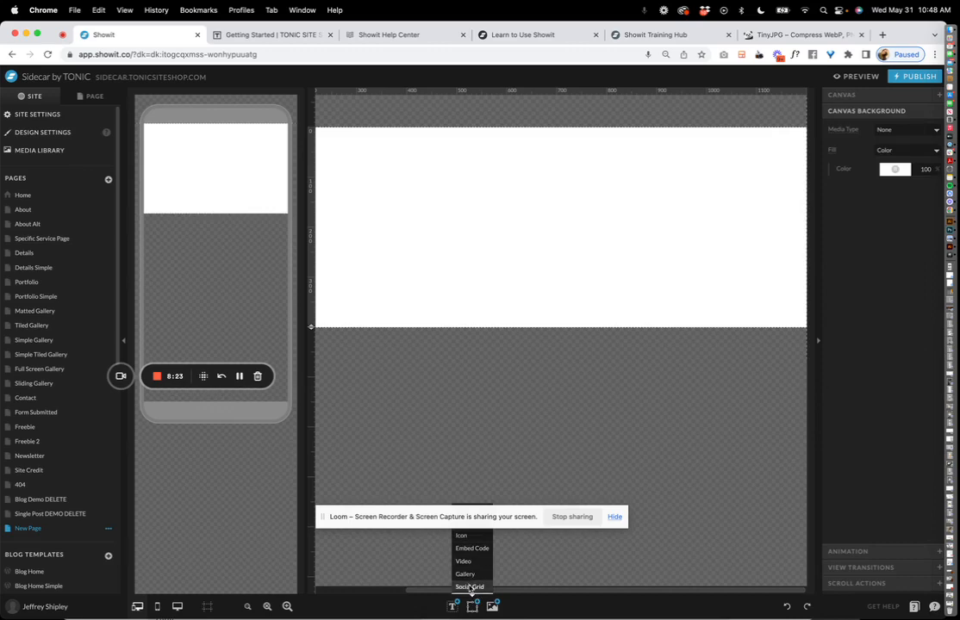
click(494, 606)
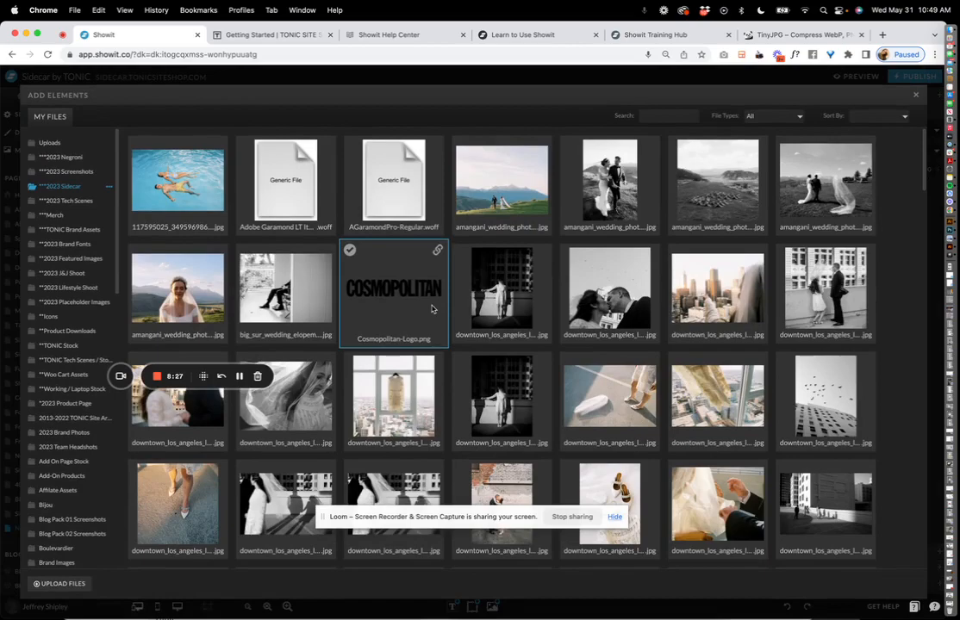
scroll(775, 146, down, 15)
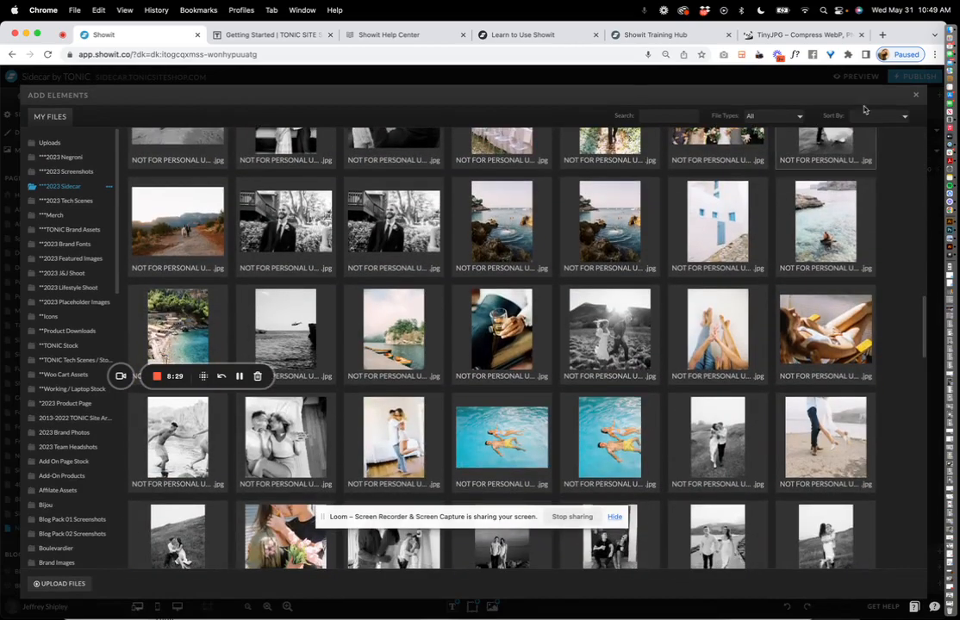
click(915, 94)
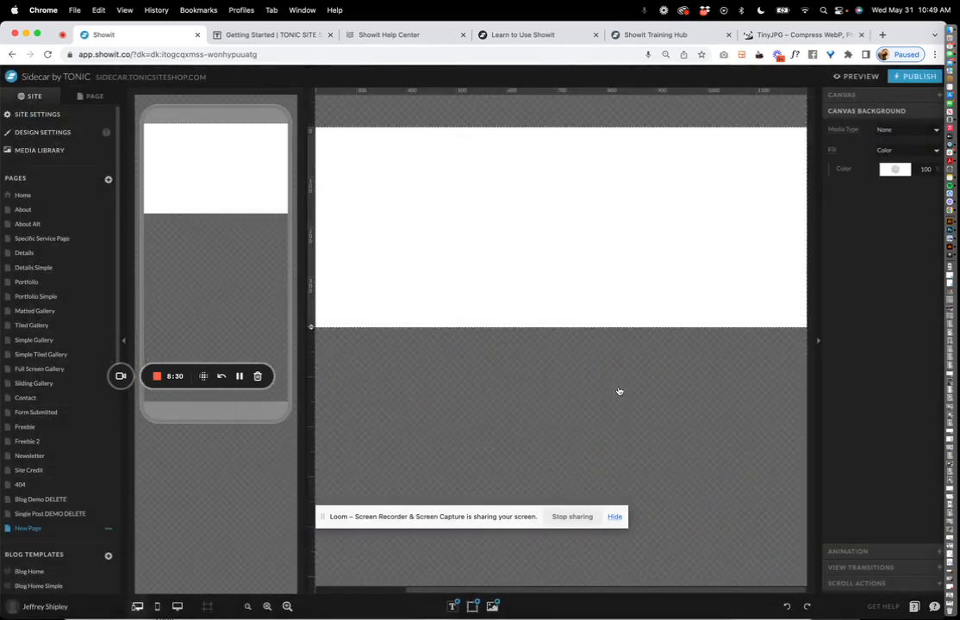
click(107, 528)
Delete the empty New Page.
click(89, 606)
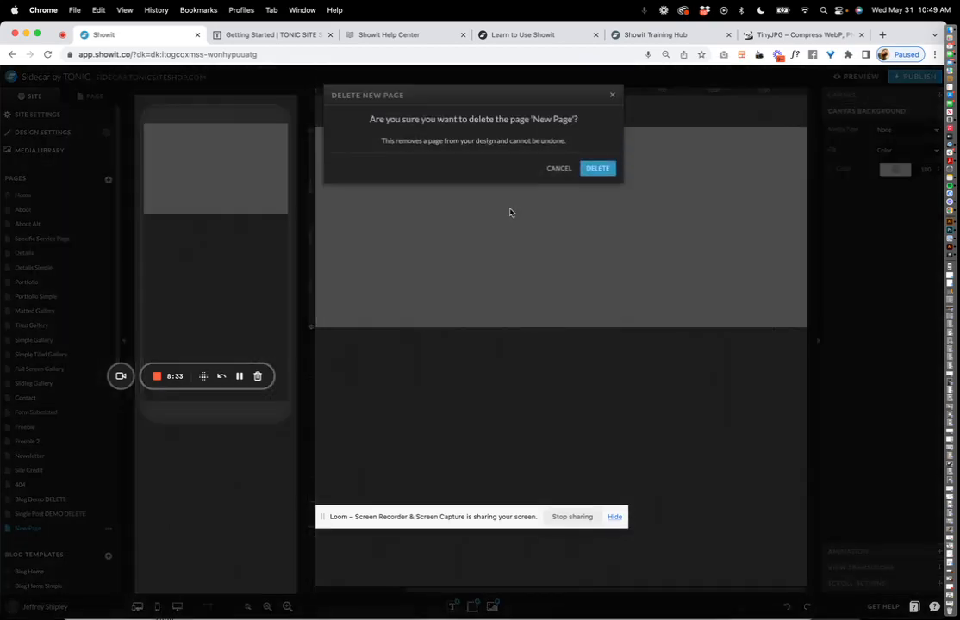
click(599, 167)
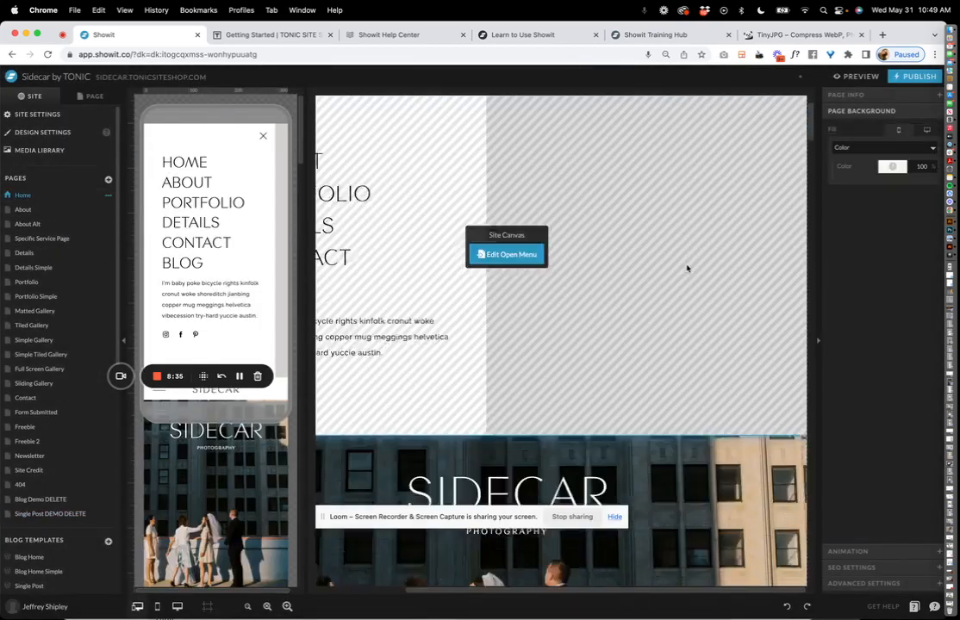
scroll(601, 283, down, 10)
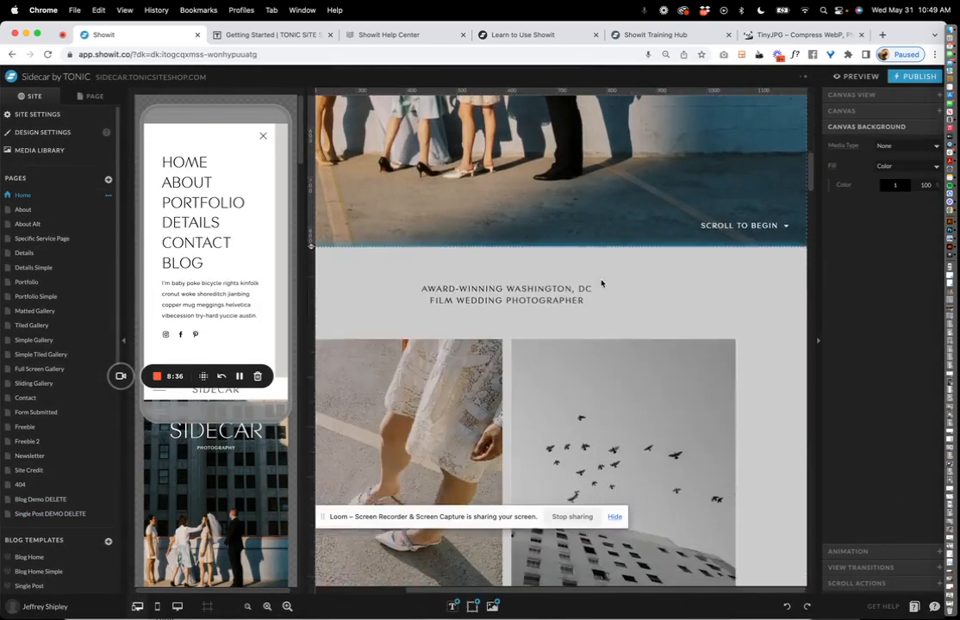
Select and deselect the AWARD-WINNING WASHINGTON, DC text, then list the Home page's canvases.
click(566, 287)
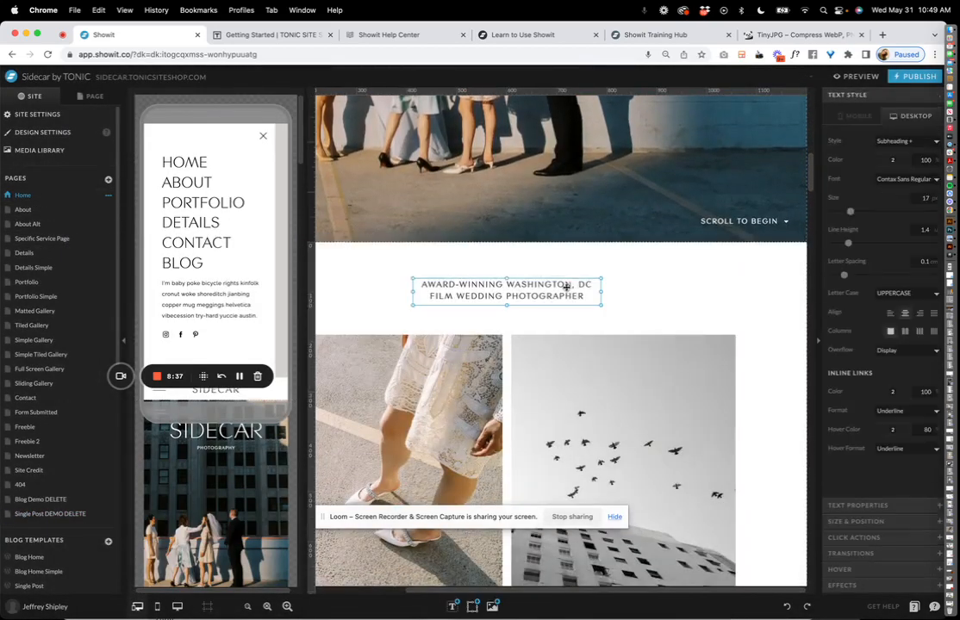
click(637, 293)
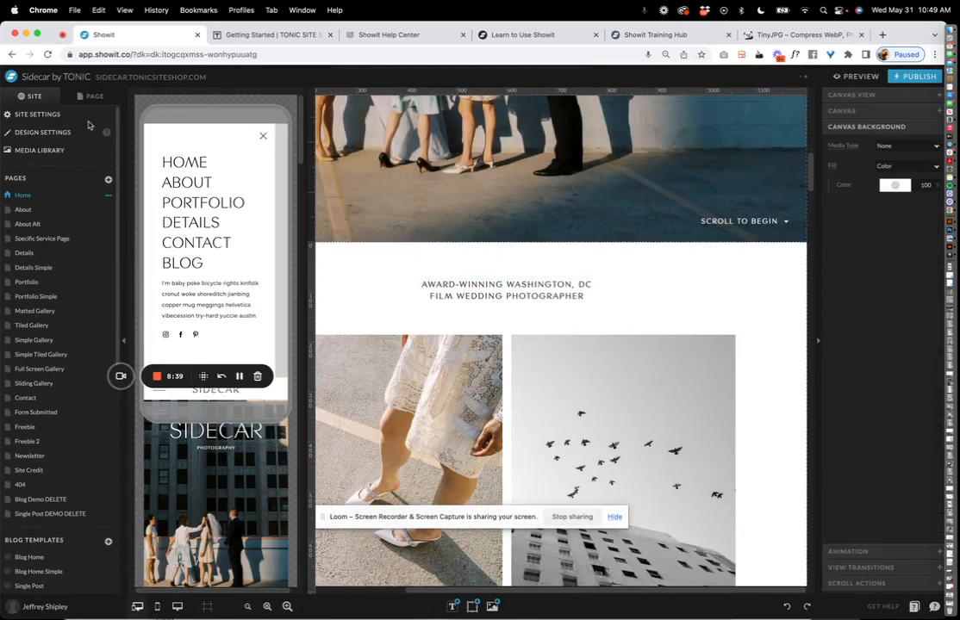
click(90, 96)
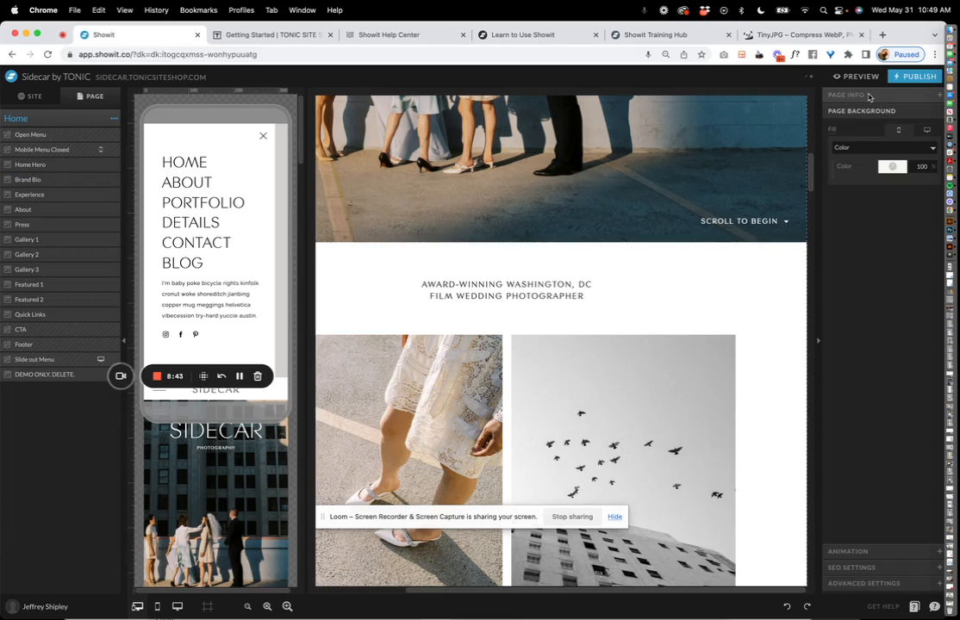
Review the Home page's name and slug, background, animation and SEO title settings.
click(866, 94)
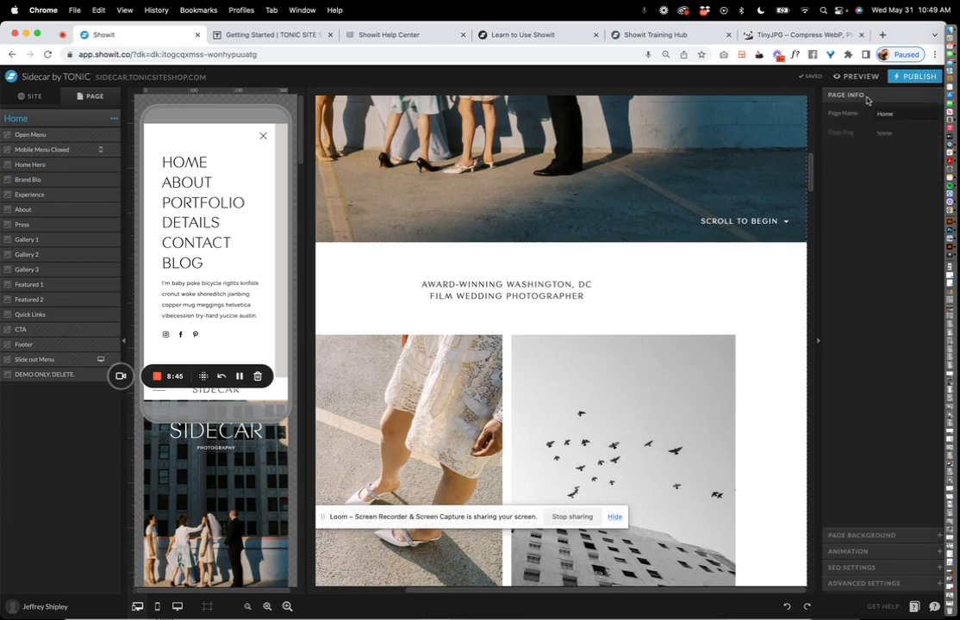
click(875, 536)
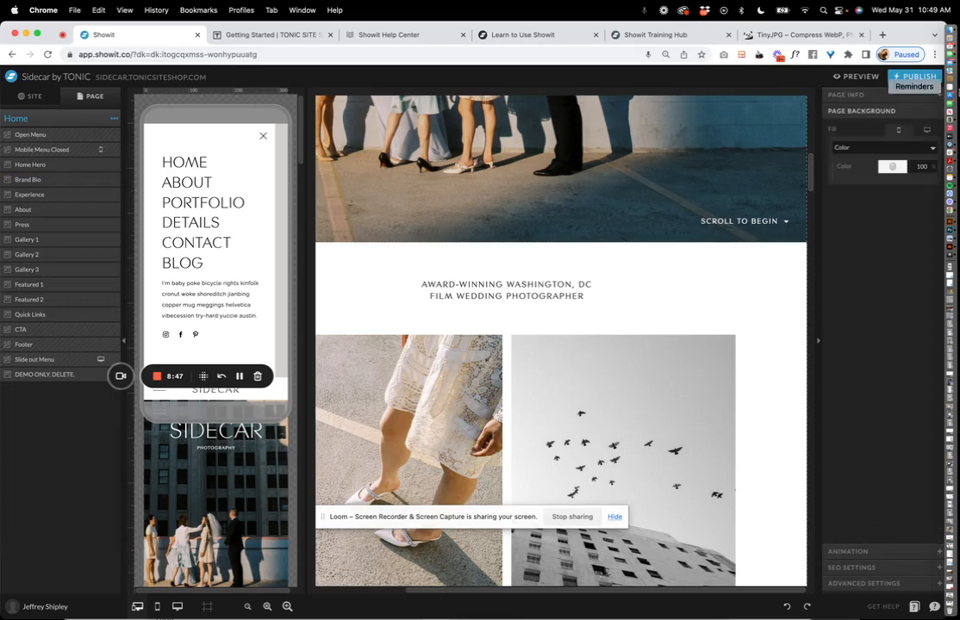
click(853, 552)
click(858, 570)
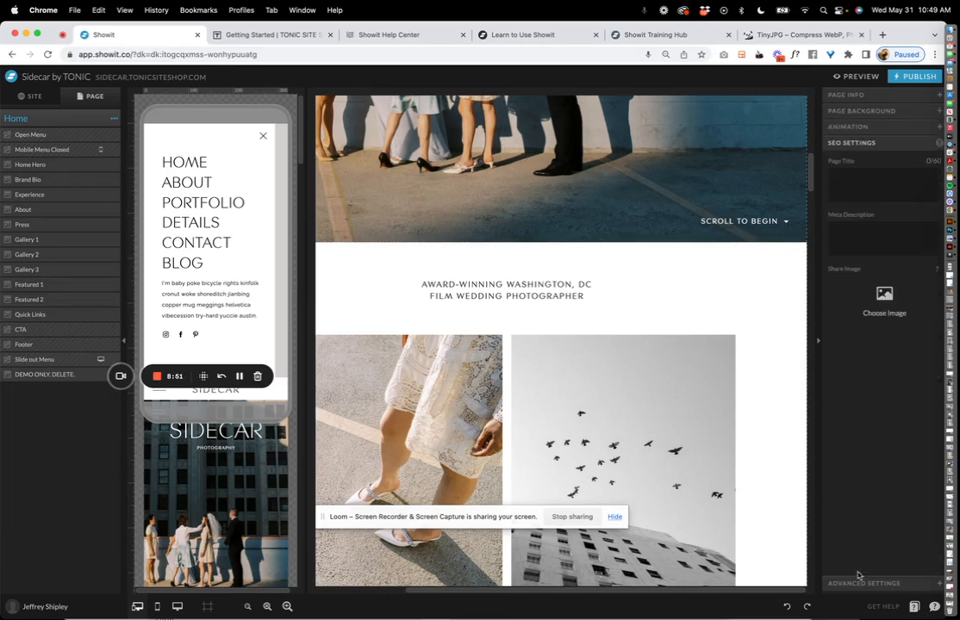
click(851, 171)
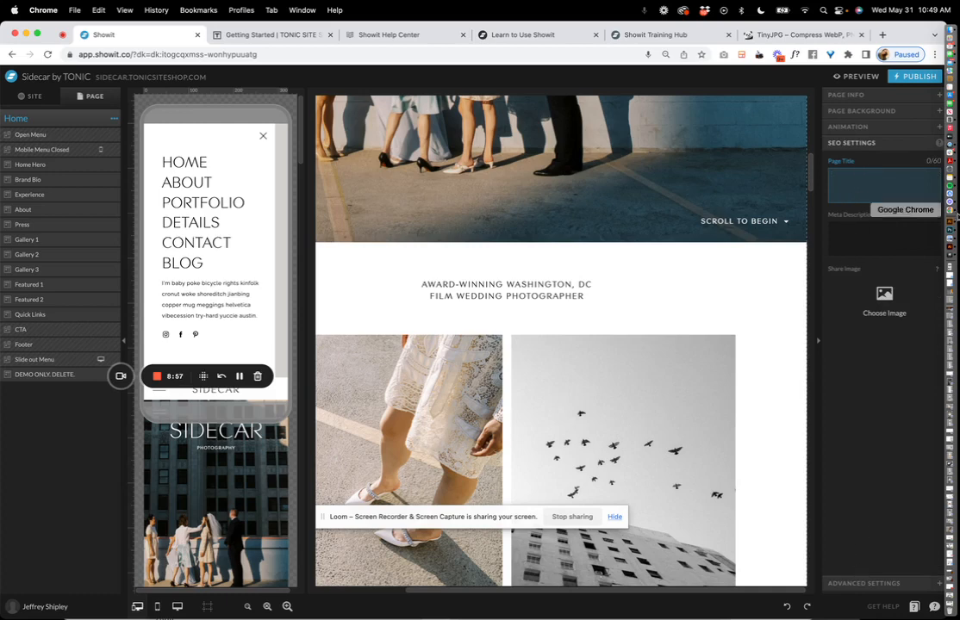
View Advanced Settings, cancel the Custom Head HTML editor, and select the Brand Bio canvas.
click(853, 584)
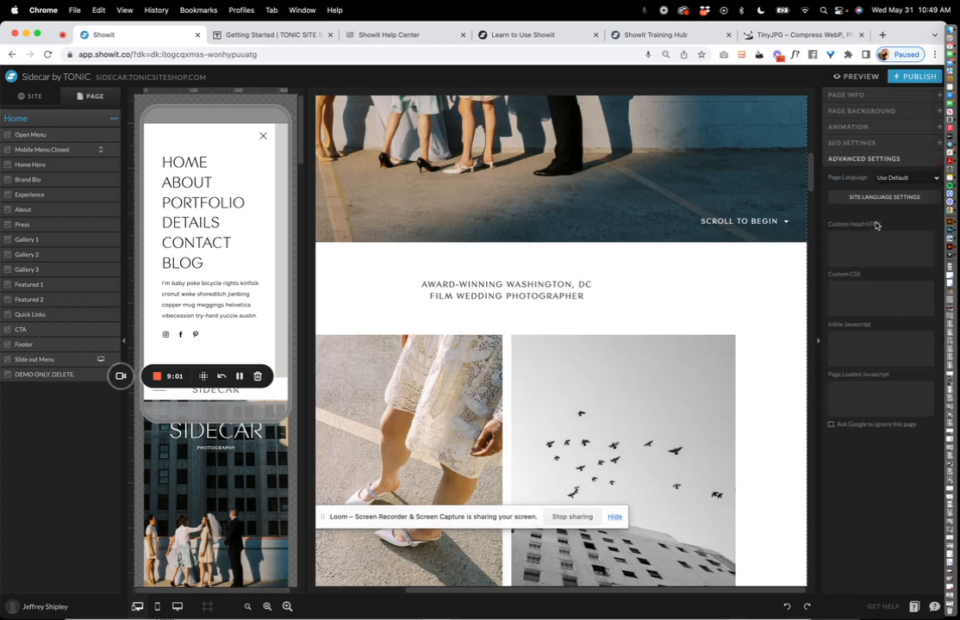
click(860, 256)
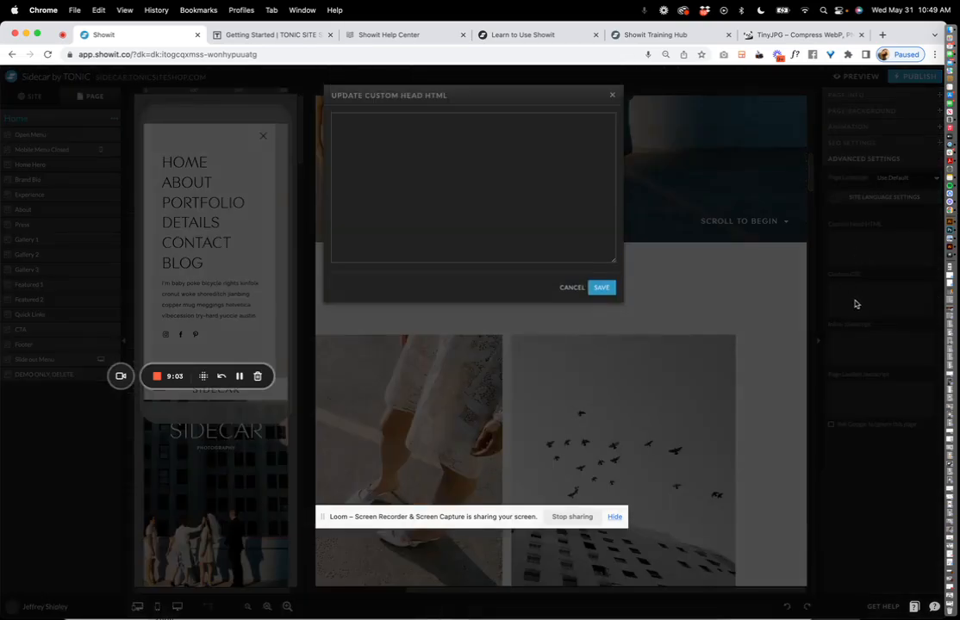
click(854, 304)
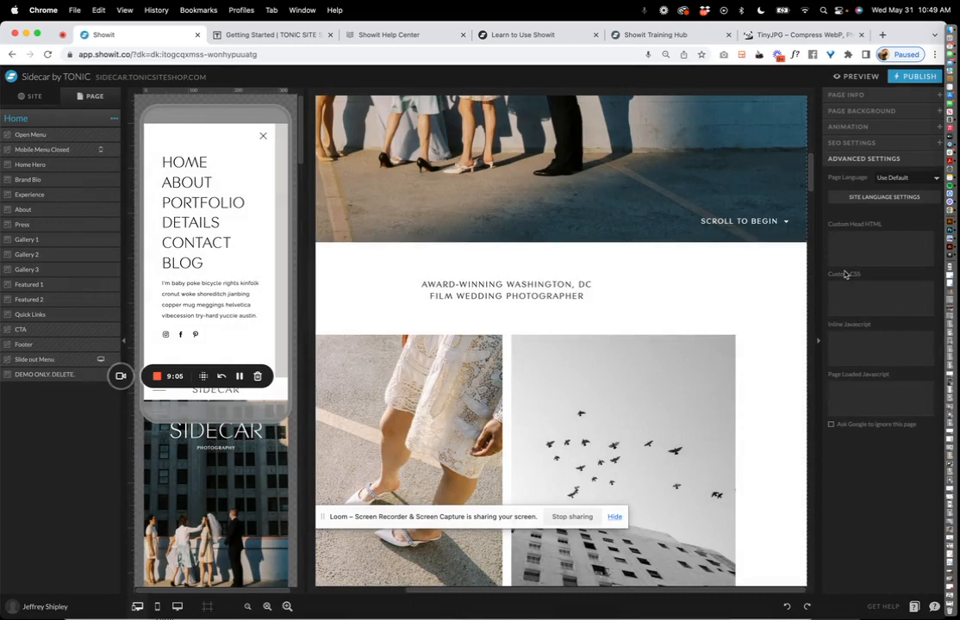
click(661, 303)
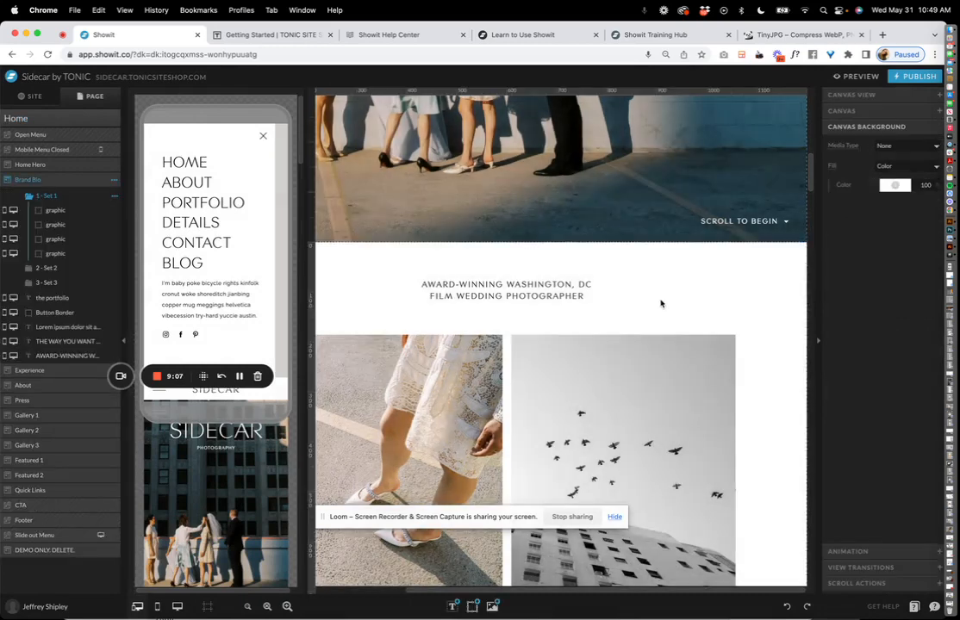
Select the AWARD-WINNING WASHINGTON, DC tagline in the Home Hero canvas.
scroll(661, 304, up, 1)
click(662, 302)
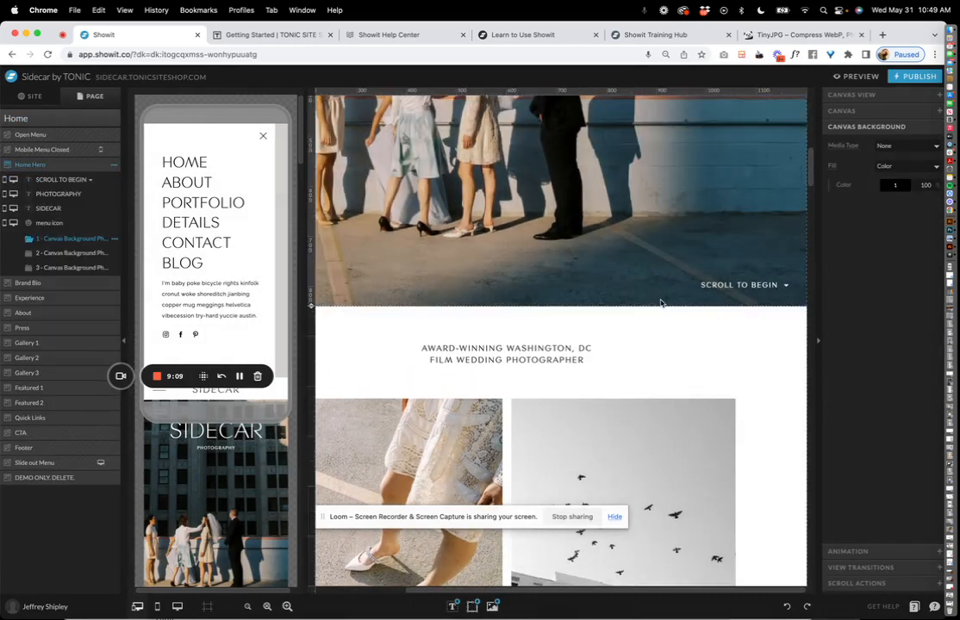
click(505, 353)
scroll(523, 313, down, 5)
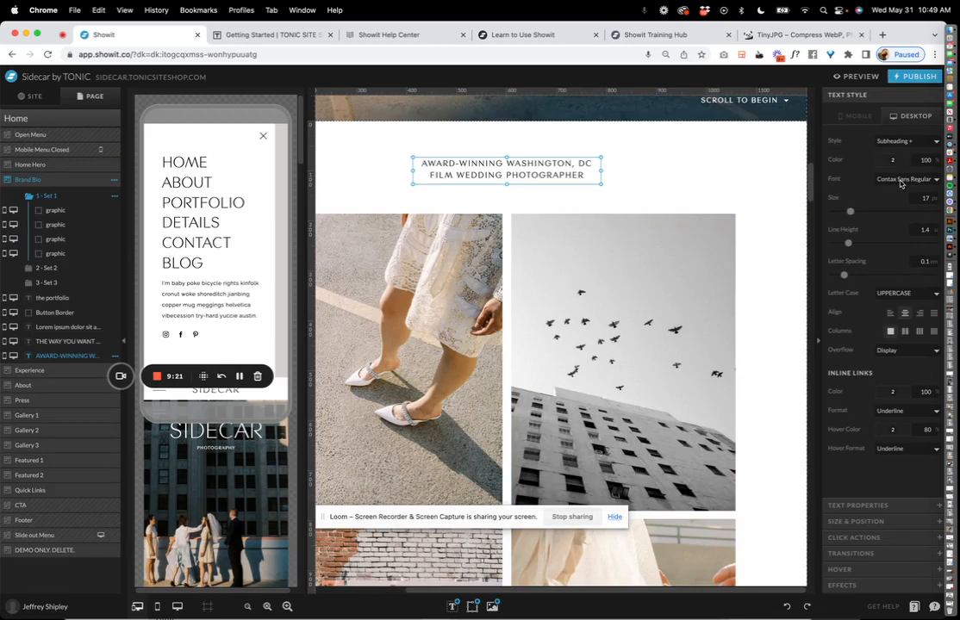
Try the Heading and Title styles on the tagline, then settle on Subheading.
click(901, 143)
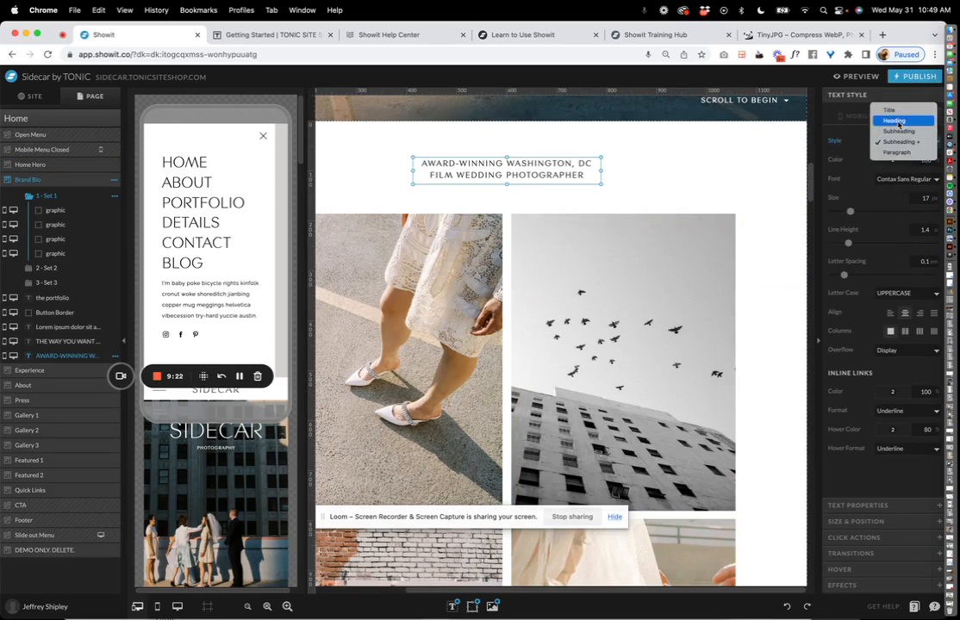
click(897, 121)
click(896, 148)
click(894, 132)
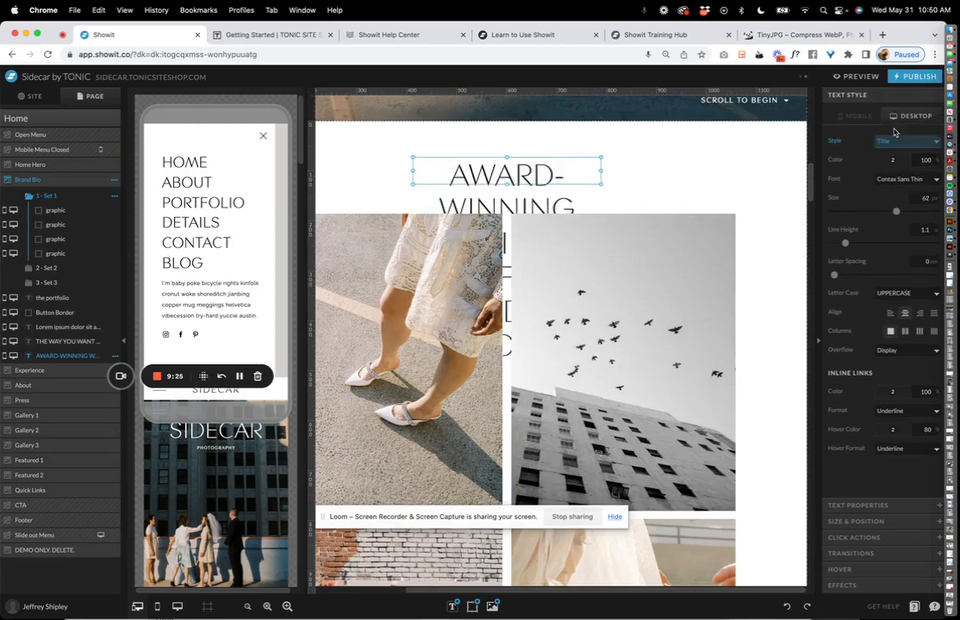
click(900, 147)
click(898, 163)
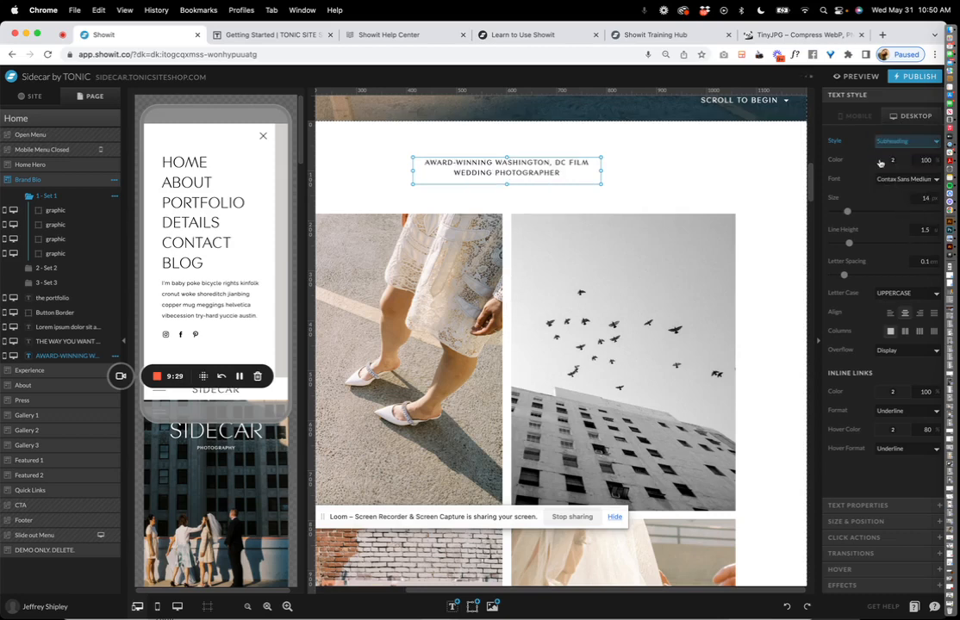
Keep Contax Sans Medium as the tagline font and reselect the tagline.
click(911, 179)
click(910, 180)
click(587, 323)
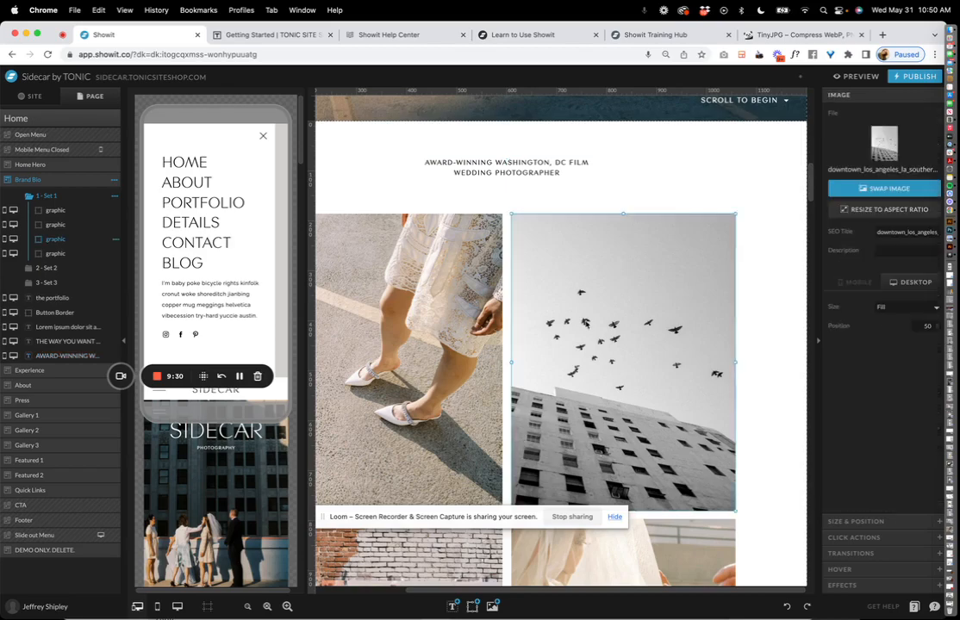
scroll(753, 296, down, 5)
scroll(572, 235, up, 10)
click(522, 258)
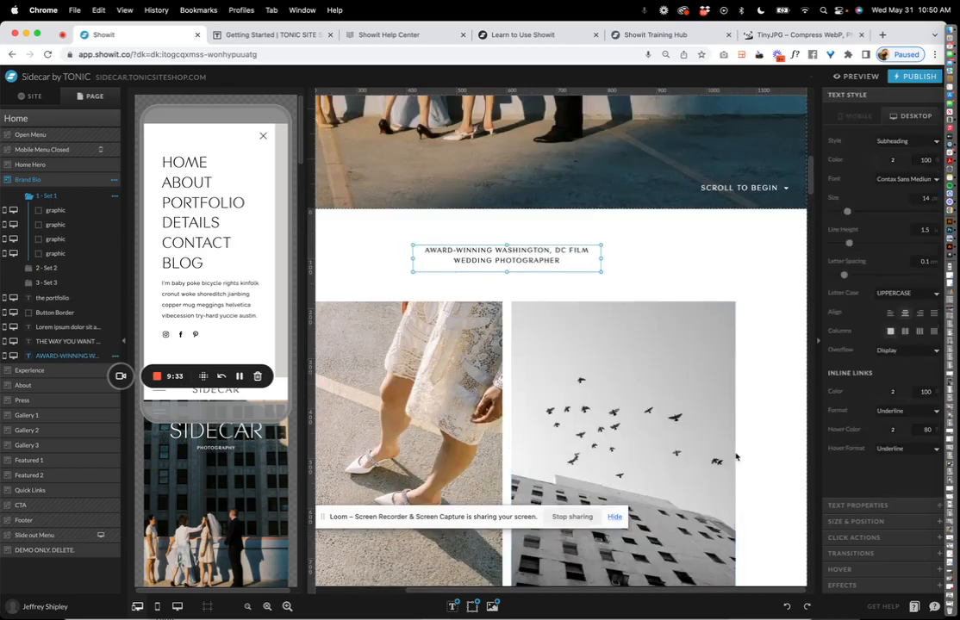
Select THE PORTFOLIO button's label and show its size and position settings.
scroll(735, 457, down, 5)
click(540, 467)
click(509, 466)
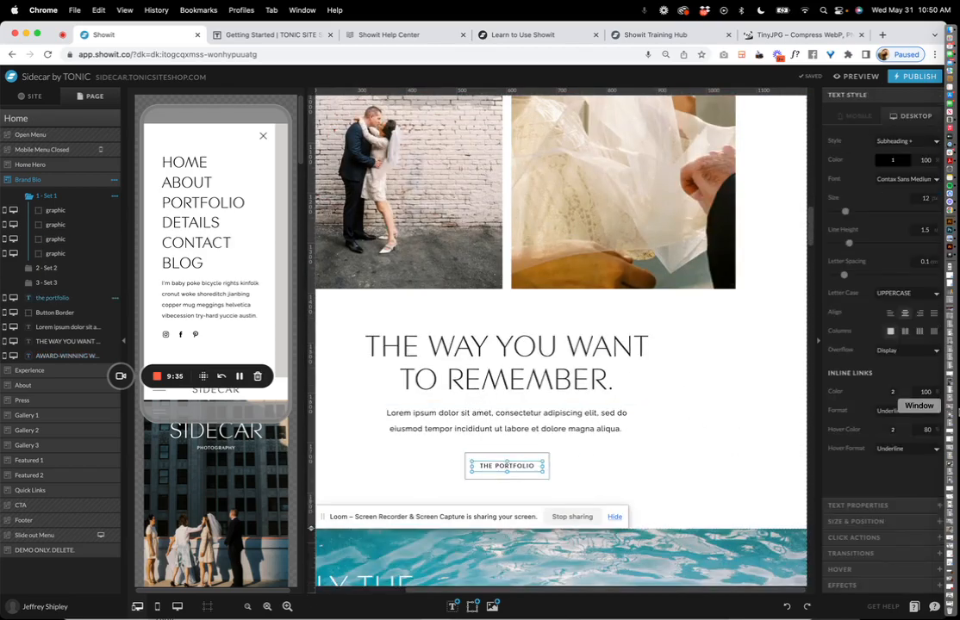
click(848, 505)
click(848, 521)
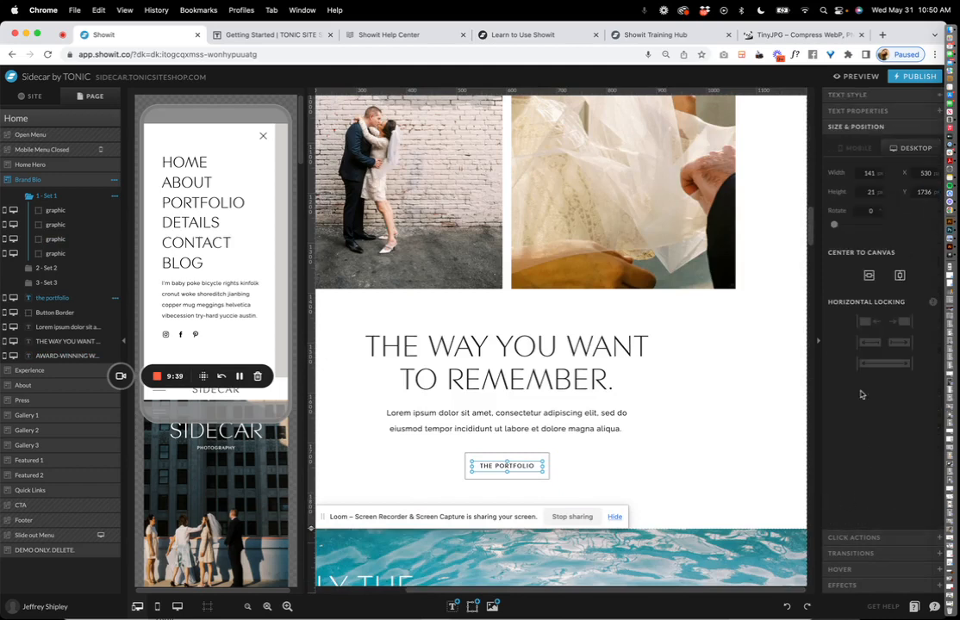
Drag the label out of the button, then recentre it inside the border at X 530, Y 1735.
drag(518, 466, 622, 457)
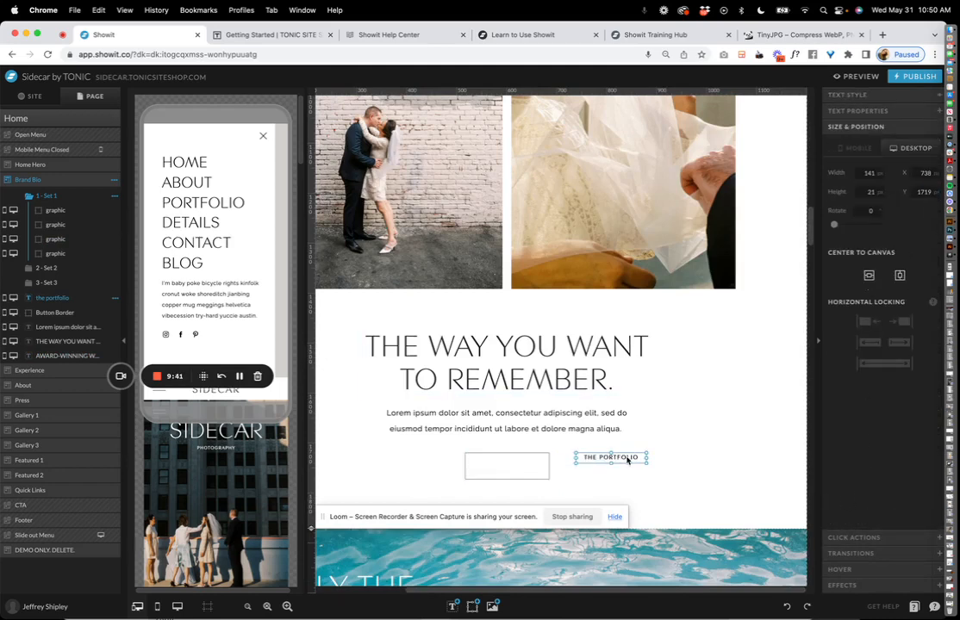
click(900, 277)
mouse_move(496, 457)
mouse_down()
mouse_move(533, 465)
mouse_move(487, 443)
mouse_up()
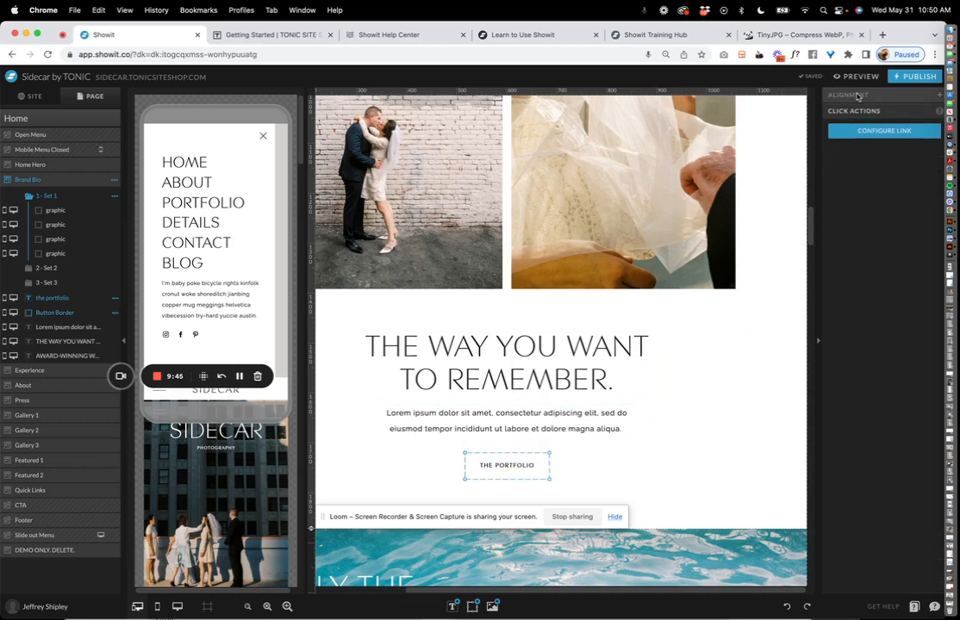
click(853, 96)
click(836, 142)
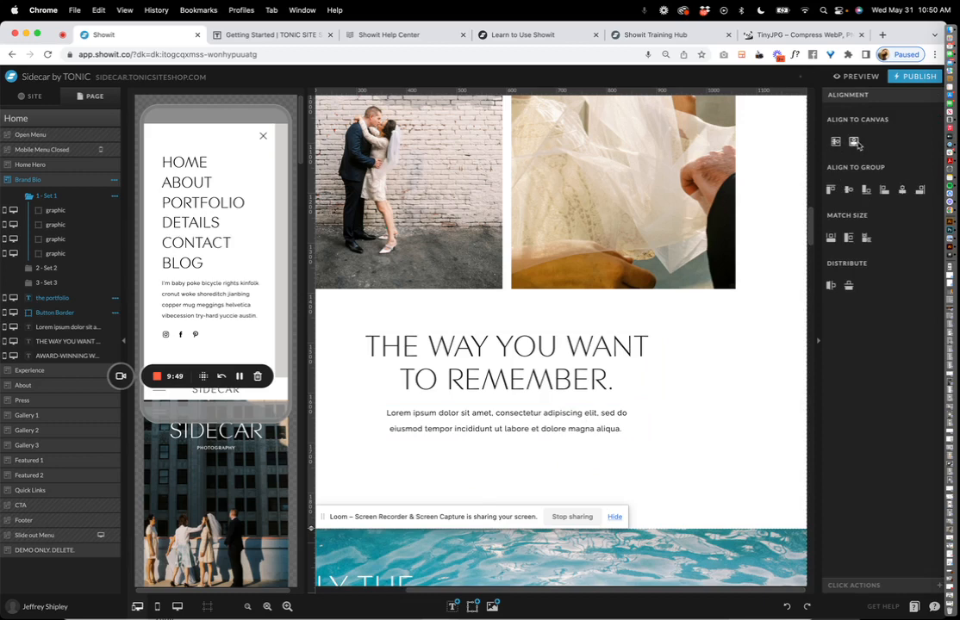
click(854, 142)
click(507, 465)
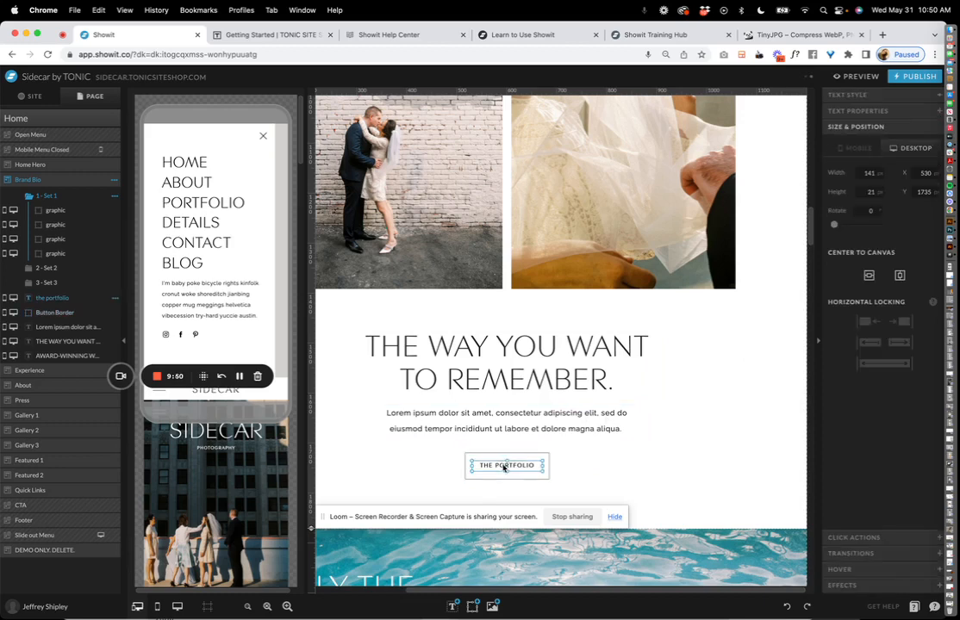
Confirm THE PORTFOLIO label links to the Portfolio page while the heading has no link.
click(851, 537)
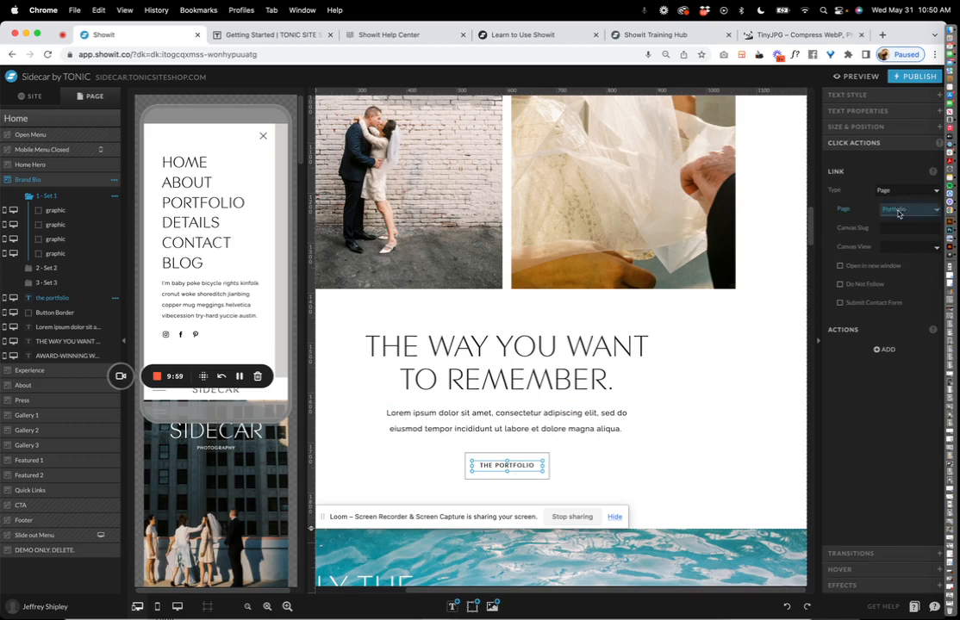
click(898, 211)
click(896, 211)
click(585, 390)
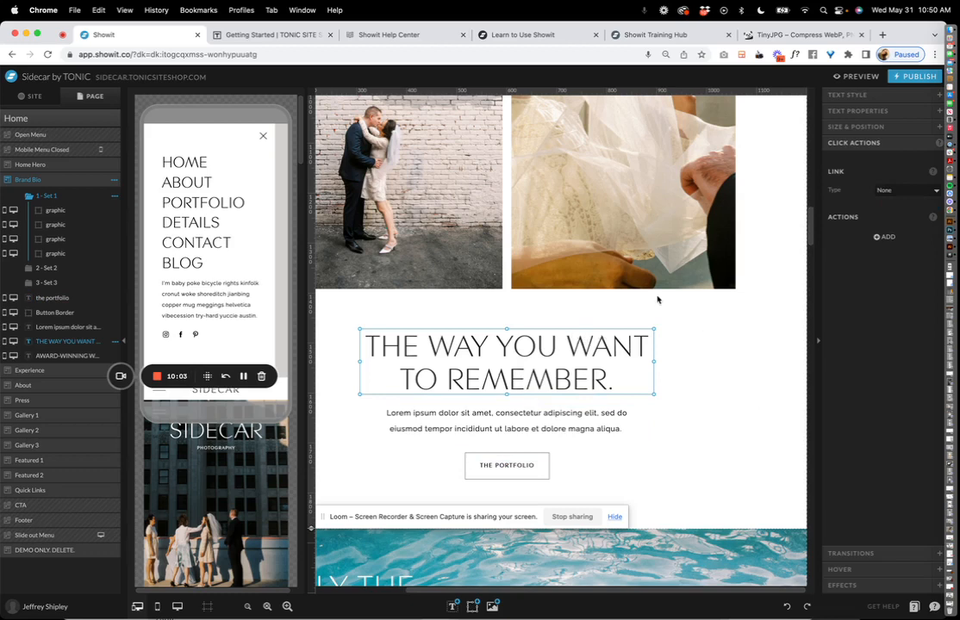
click(899, 192)
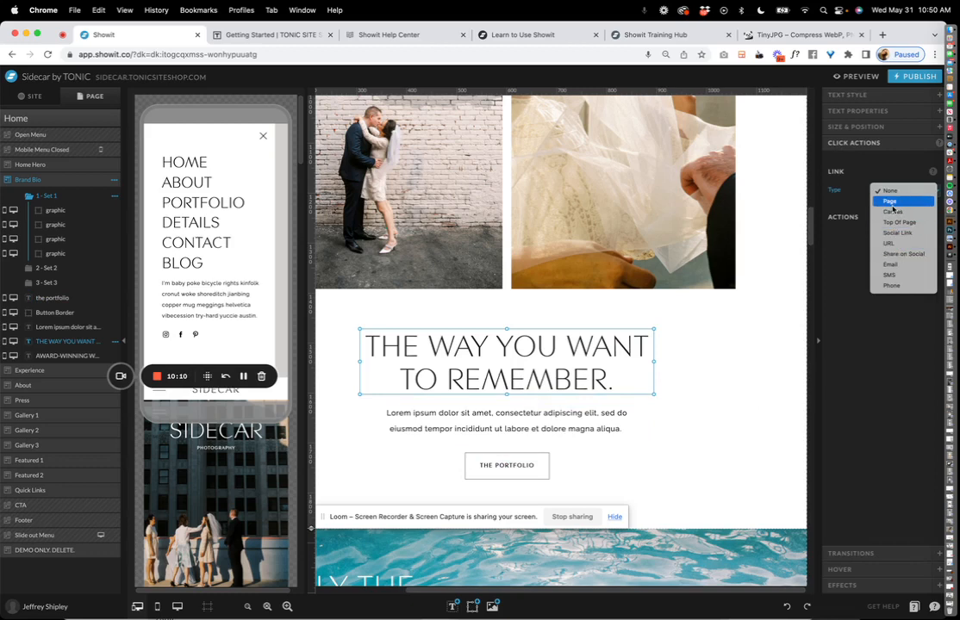
click(518, 467)
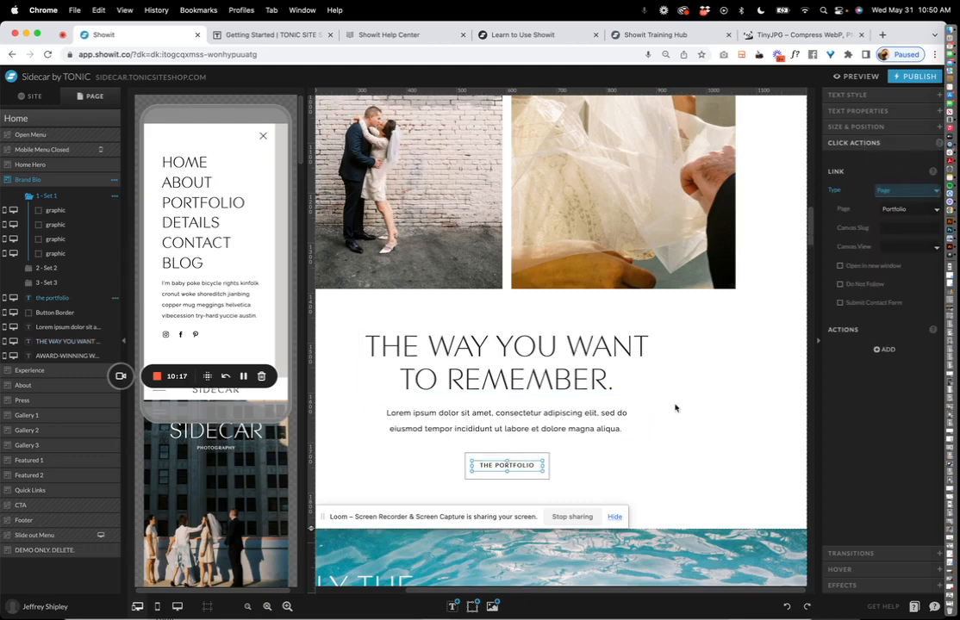
Select the Experience canvas on the Home page to show its background settings.
scroll(675, 407, down, 3)
click(691, 340)
scroll(544, 198, left, 3)
scroll(543, 199, down, 4)
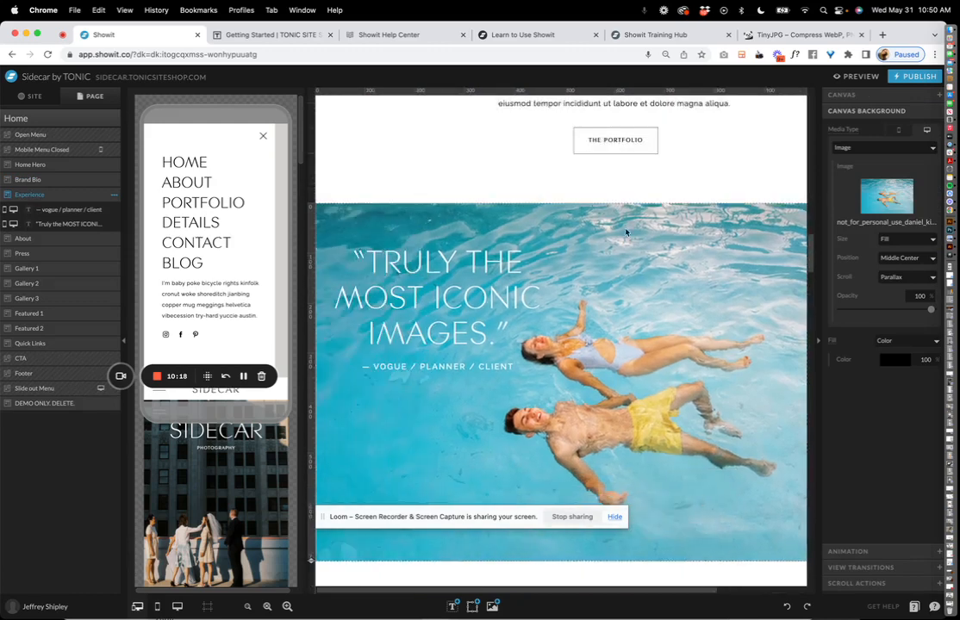
scroll(582, 247, down, 2)
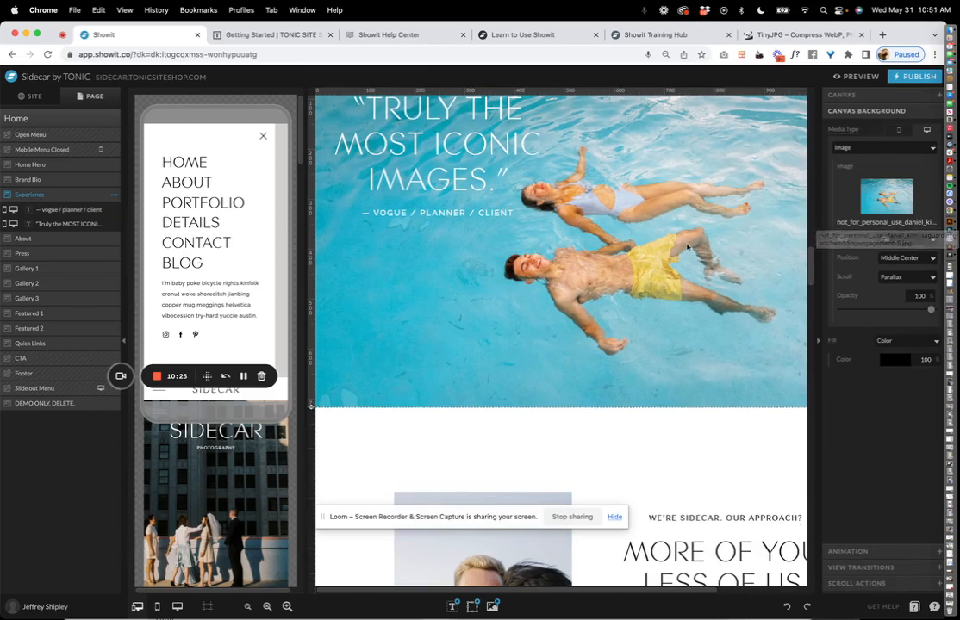
scroll(707, 297, up, 4)
scroll(686, 330, down, 3)
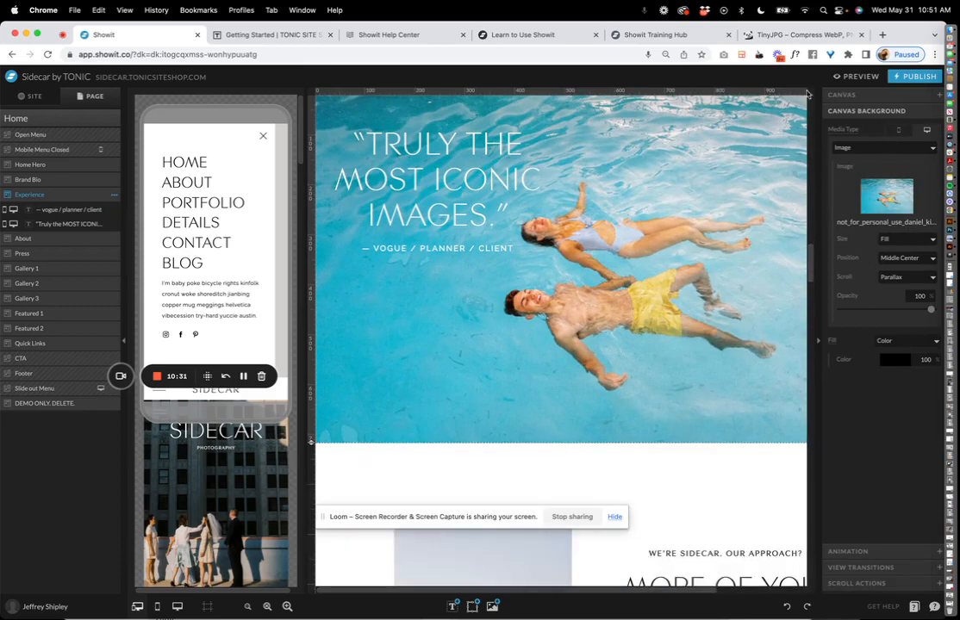
click(650, 497)
click(658, 337)
Try a bride photo as the Experience background, then undo to restore the pool photo.
click(887, 196)
click(700, 188)
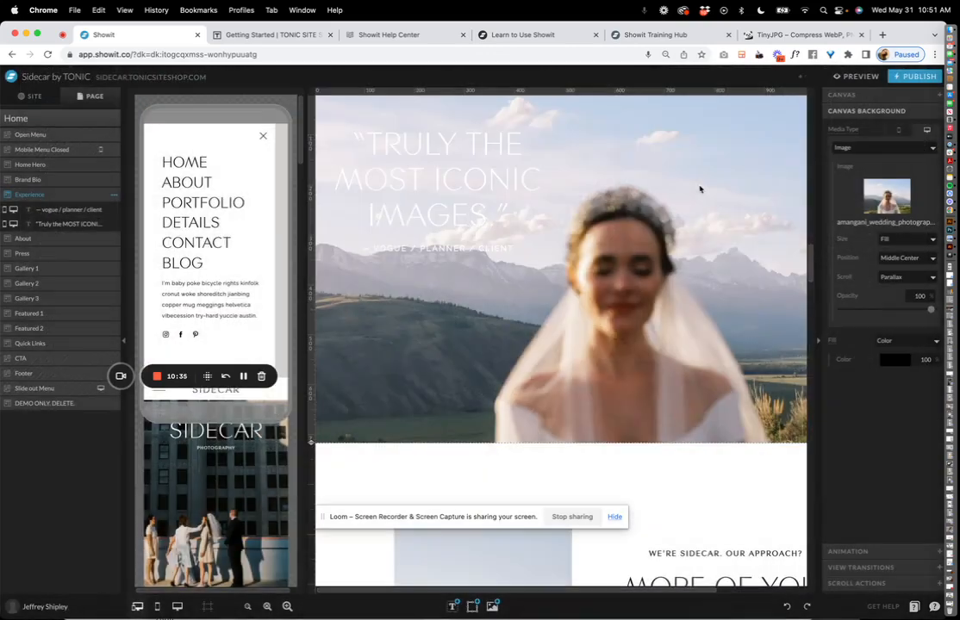
key(super+z)
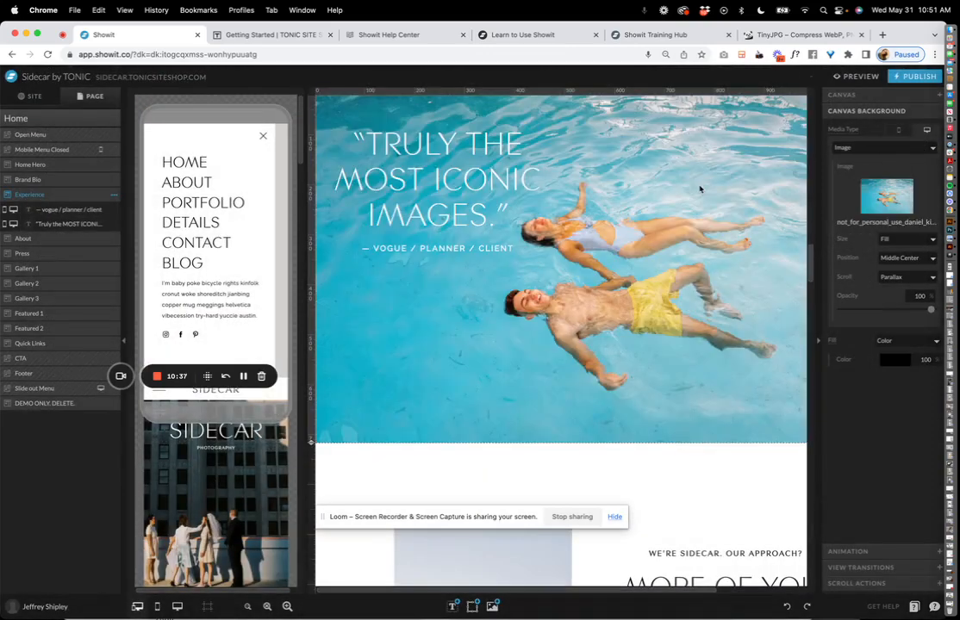
click(884, 149)
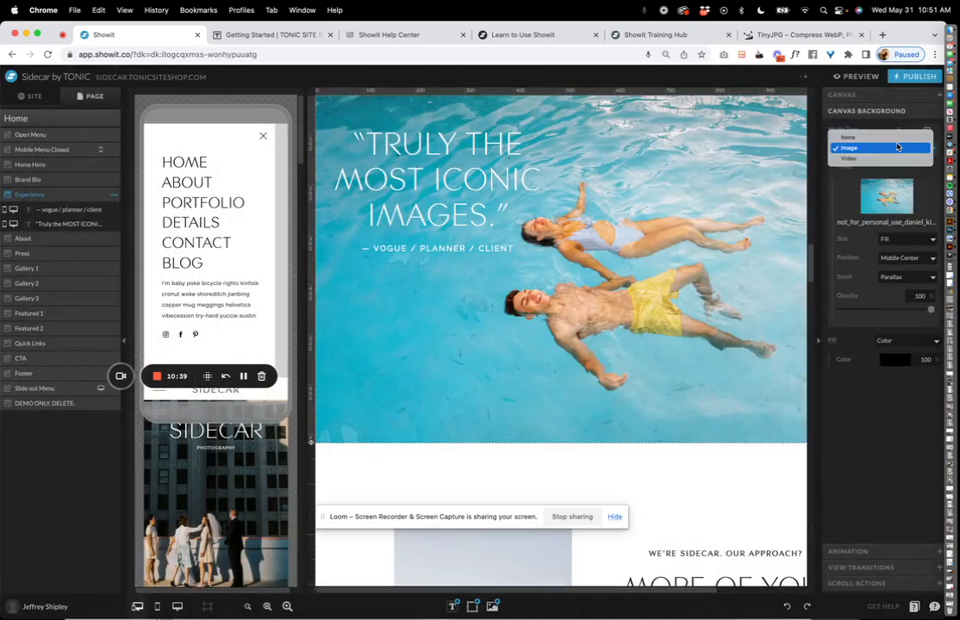
click(884, 159)
click(887, 197)
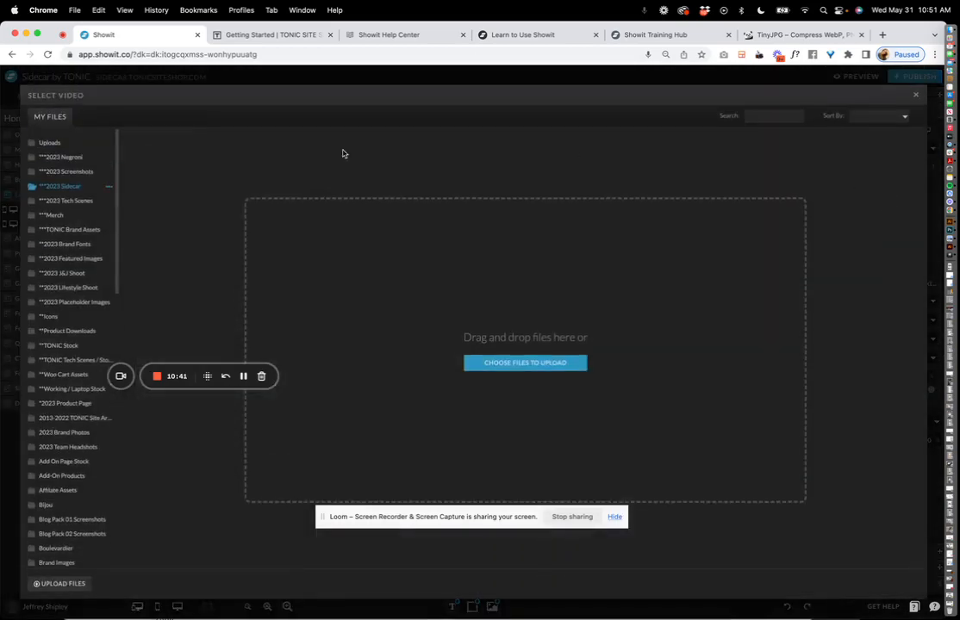
click(91, 158)
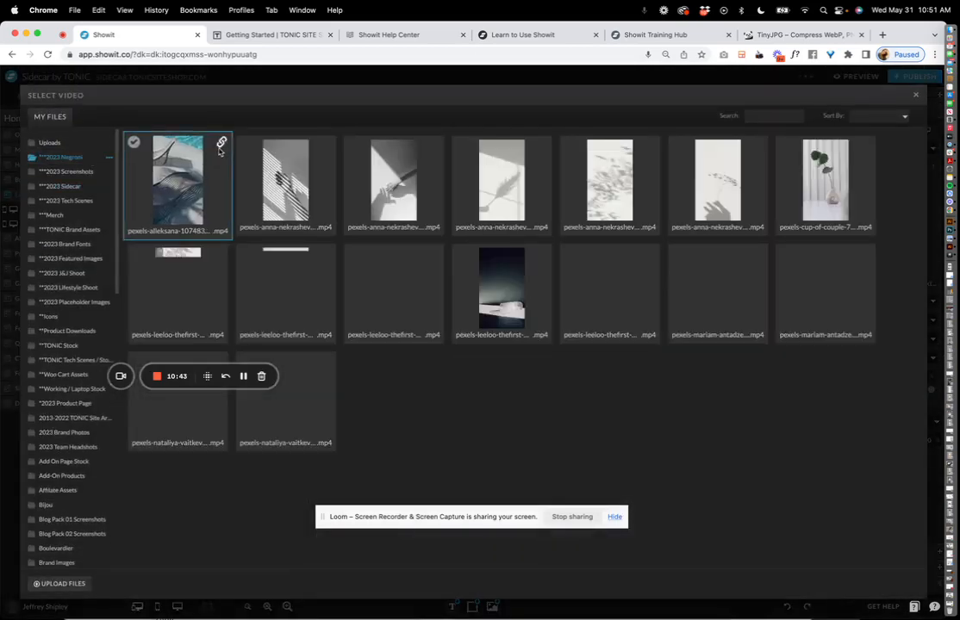
click(198, 175)
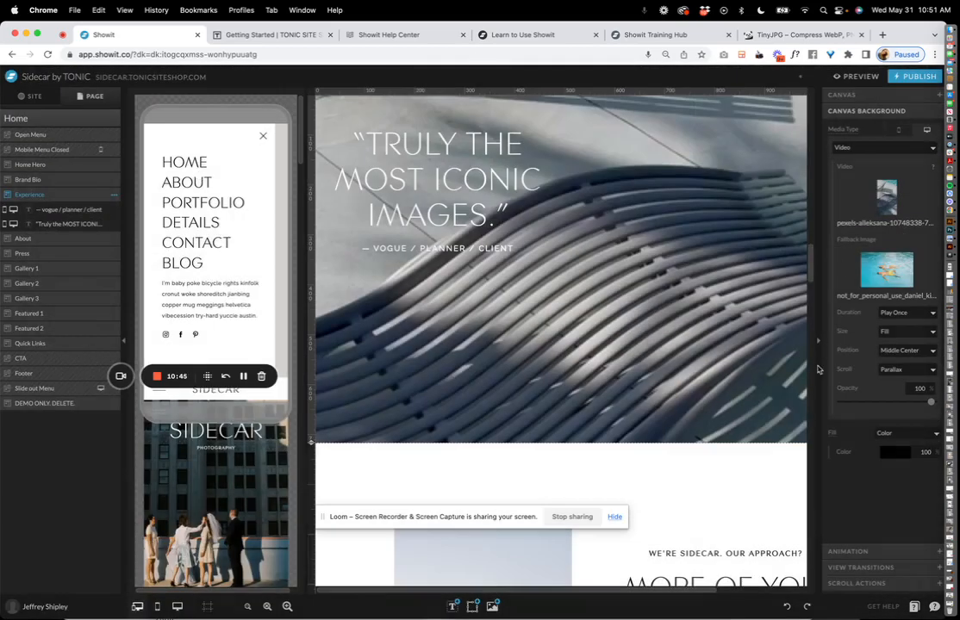
scroll(702, 224, up, 3)
click(888, 200)
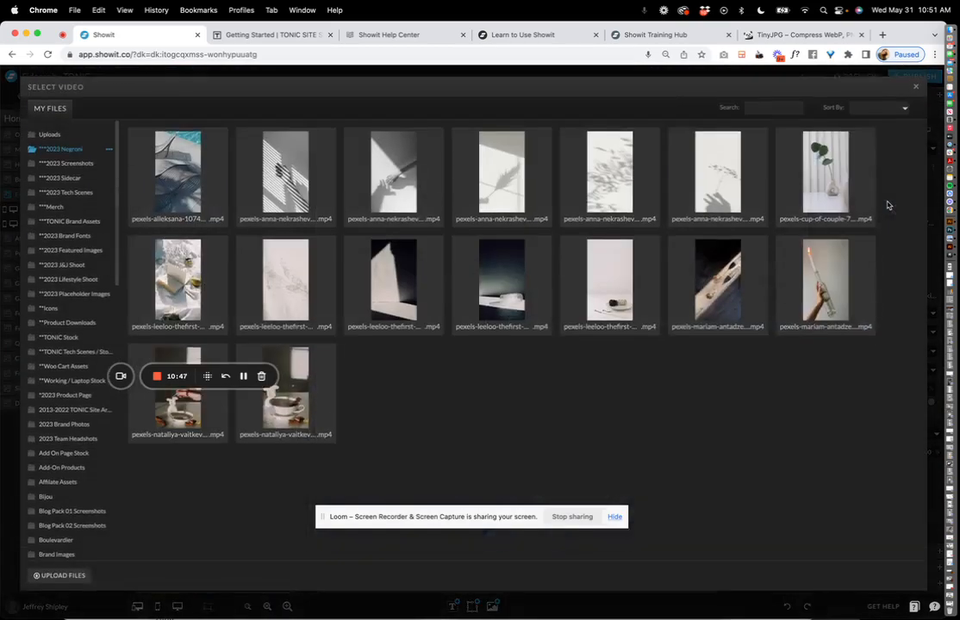
click(780, 262)
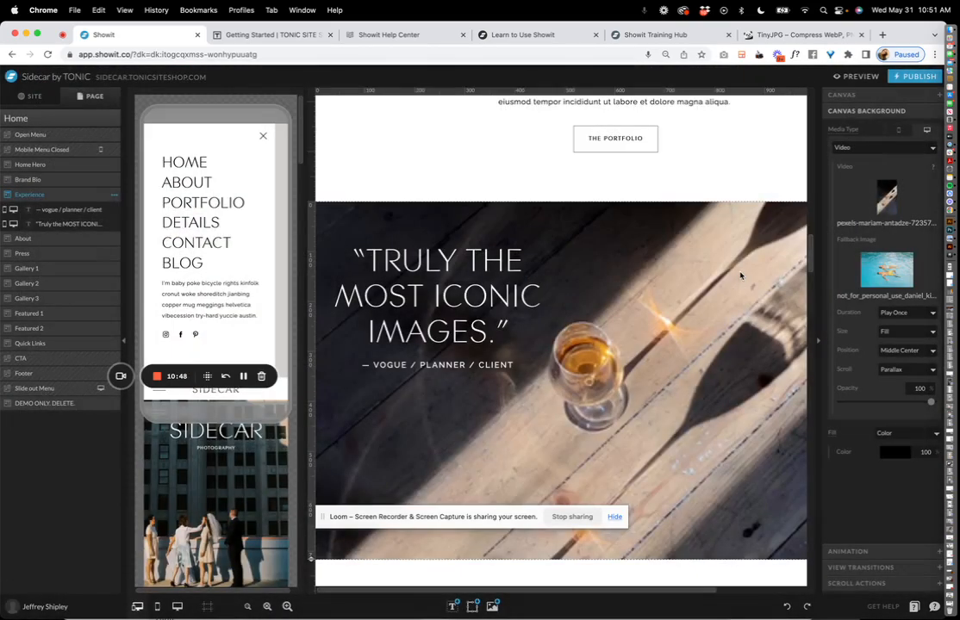
scroll(740, 276, down, 2)
click(888, 198)
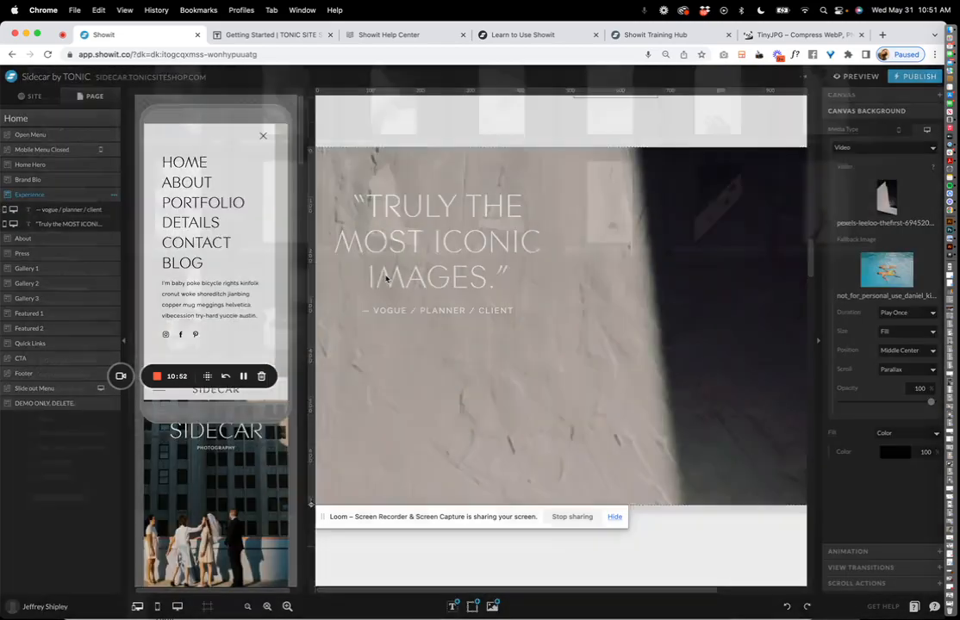
click(383, 289)
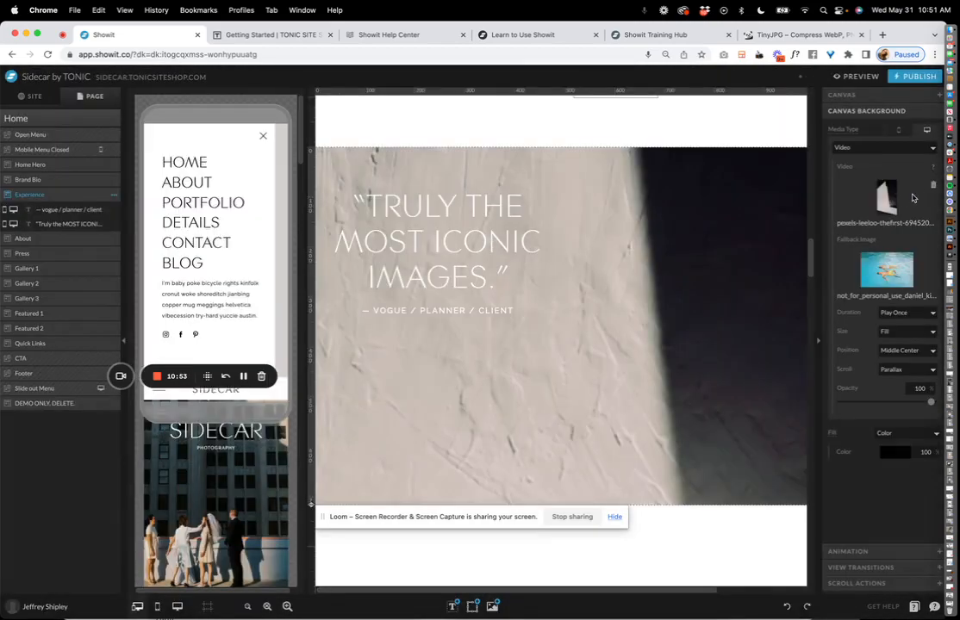
click(931, 185)
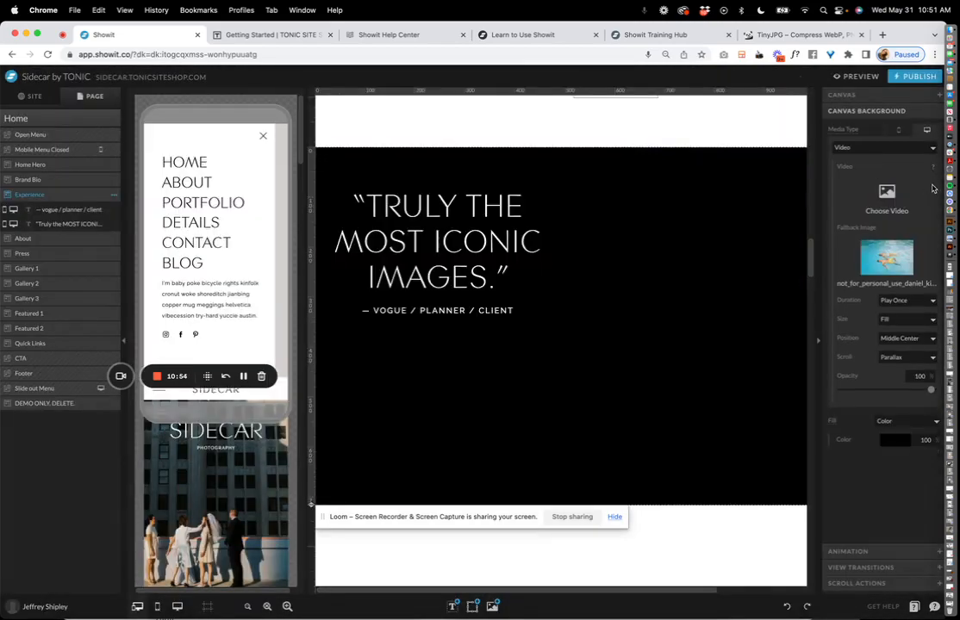
click(886, 199)
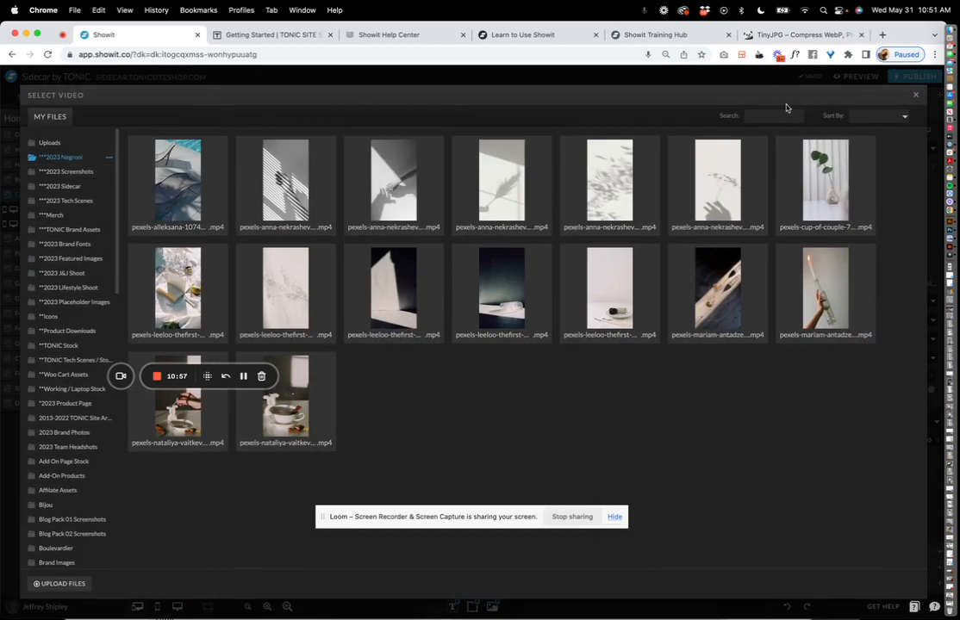
click(915, 94)
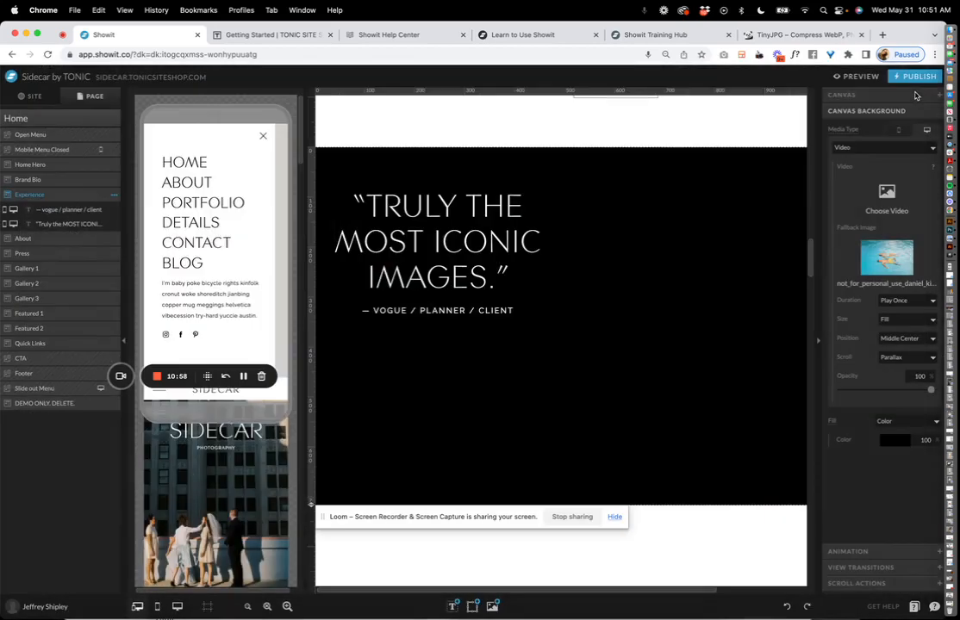
click(887, 147)
click(862, 136)
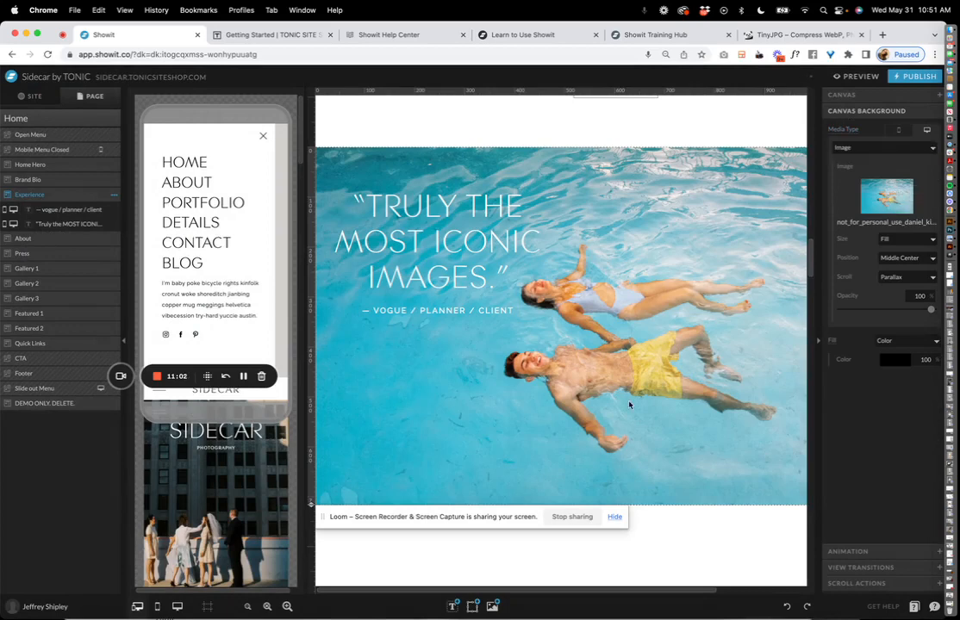
Inspect the Press section's testimonial quote, quotation mark icon and LAURA, 2021 BRIDE caption.
scroll(629, 404, down, 10)
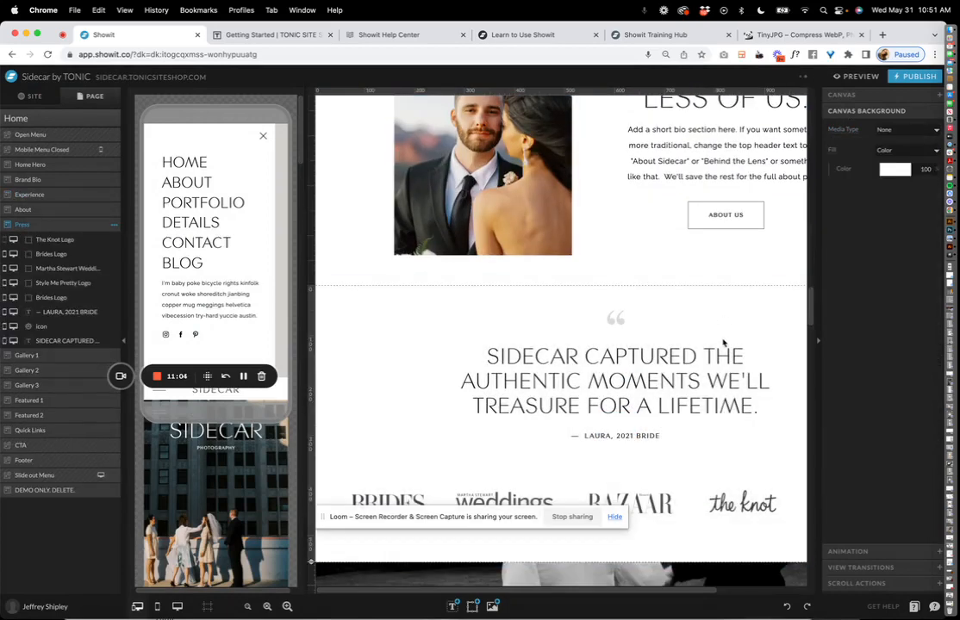
click(668, 354)
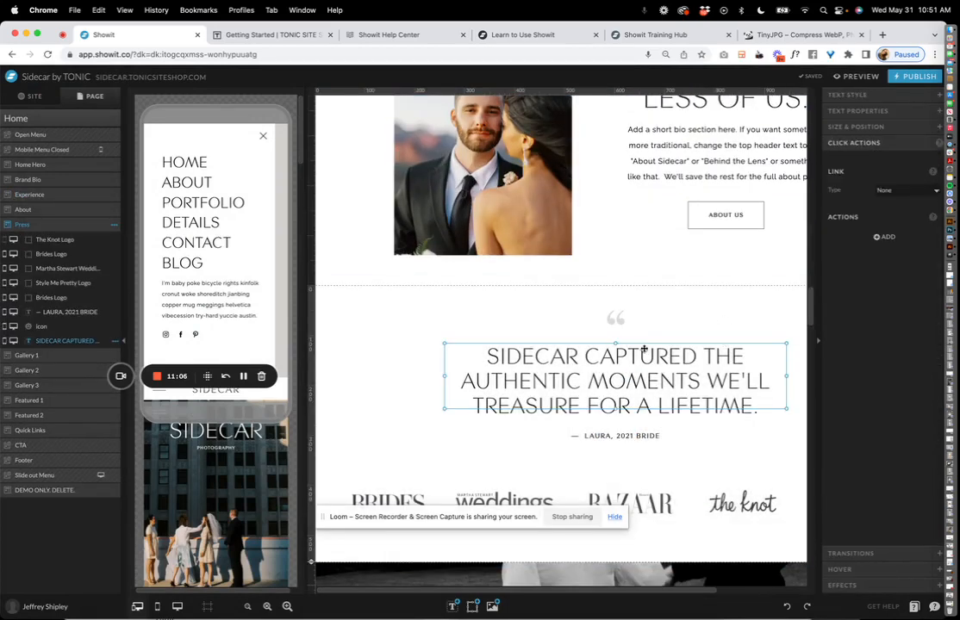
click(611, 316)
scroll(654, 355, down, 2)
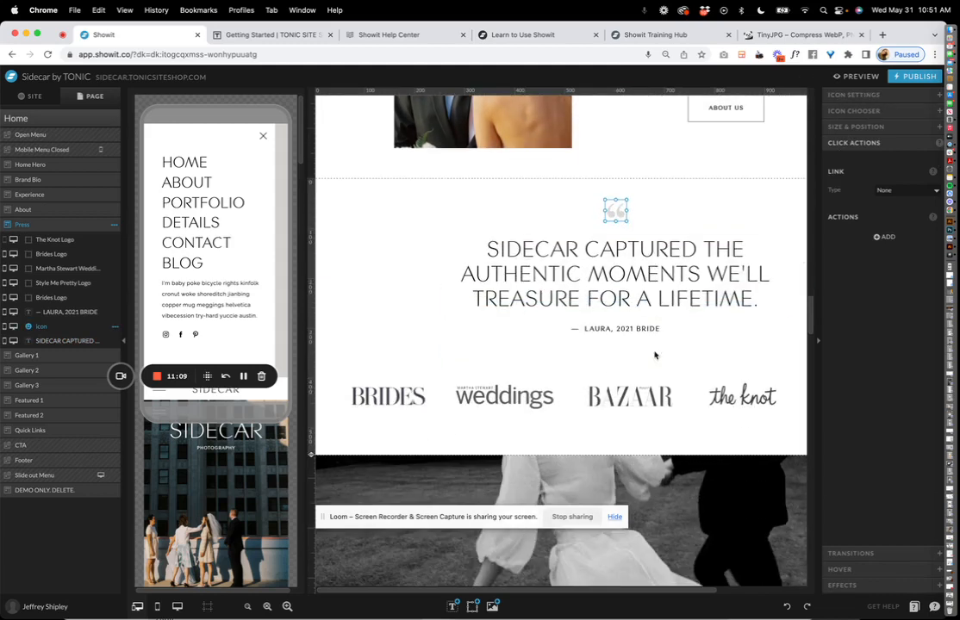
click(650, 338)
Select the Gallery 1 section, then show the site-wide list of pages.
scroll(769, 396, down, 1)
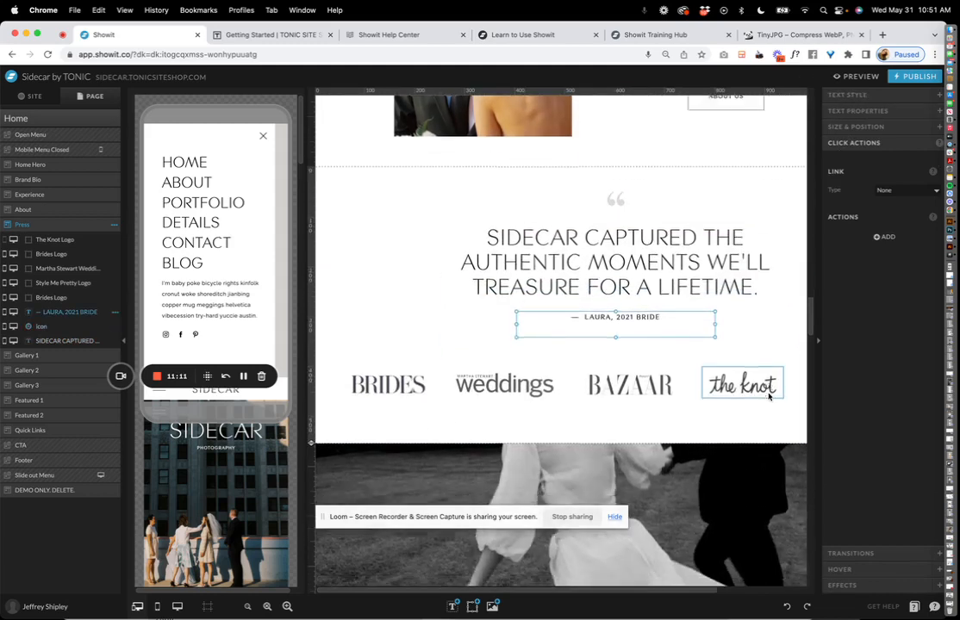
scroll(672, 362, down, 2)
click(668, 376)
scroll(666, 376, down, 2)
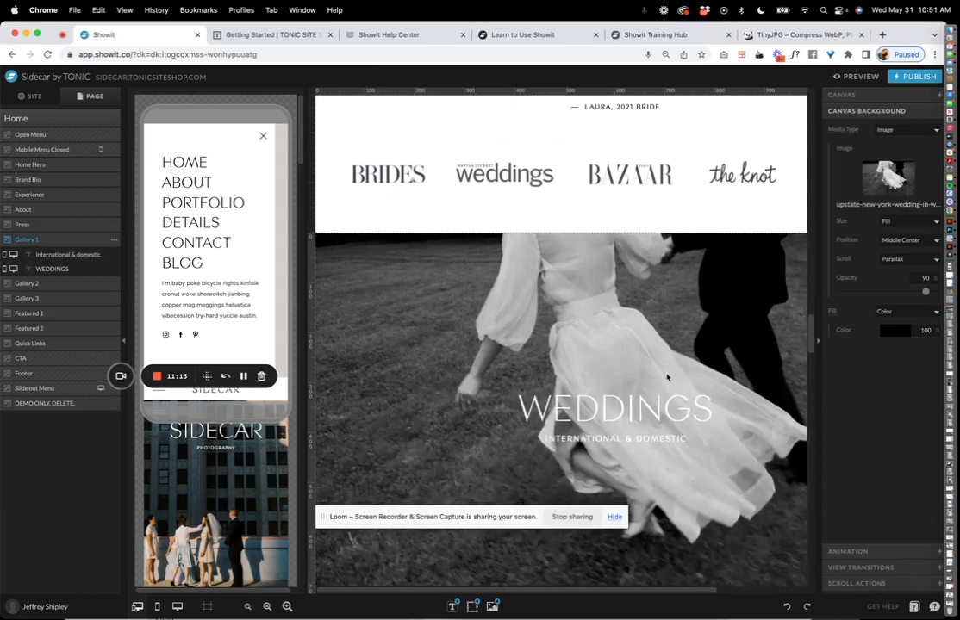
scroll(667, 376, down, 4)
scroll(667, 376, up, 2)
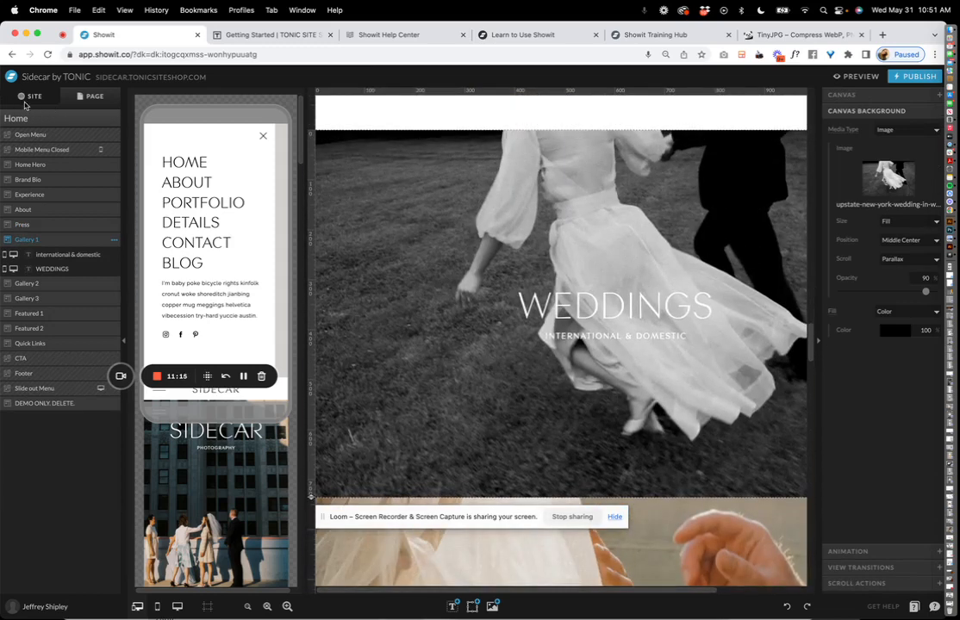
click(25, 100)
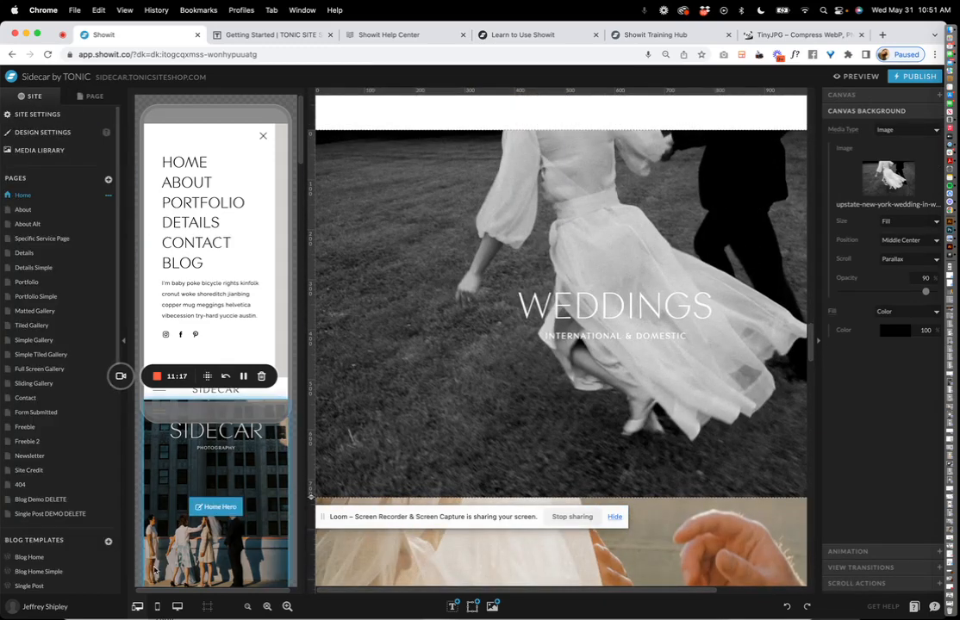
Zoom out, open the About page, and check the Open Menu's ABOUT link destination.
click(248, 607)
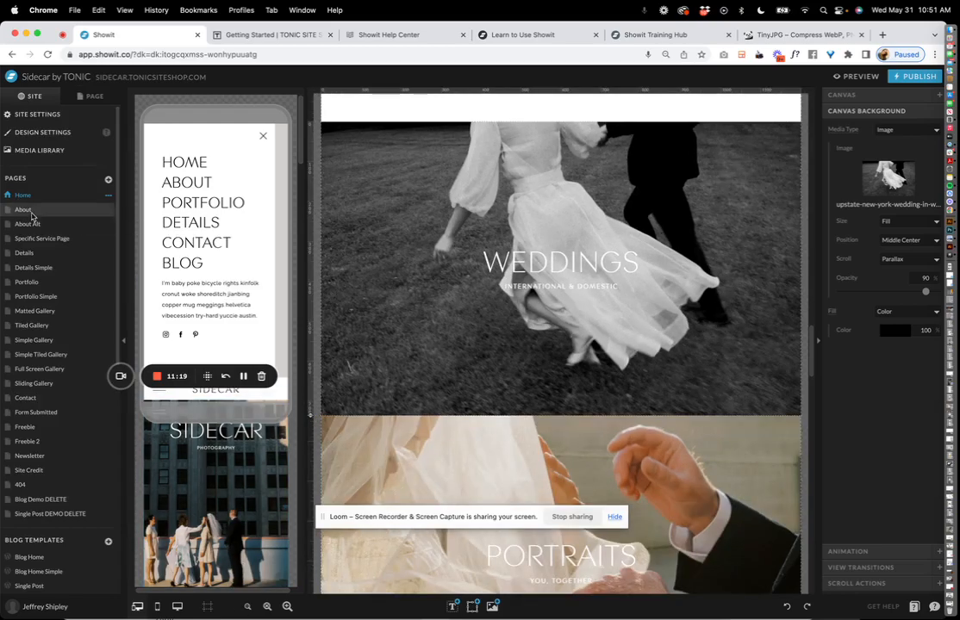
click(28, 211)
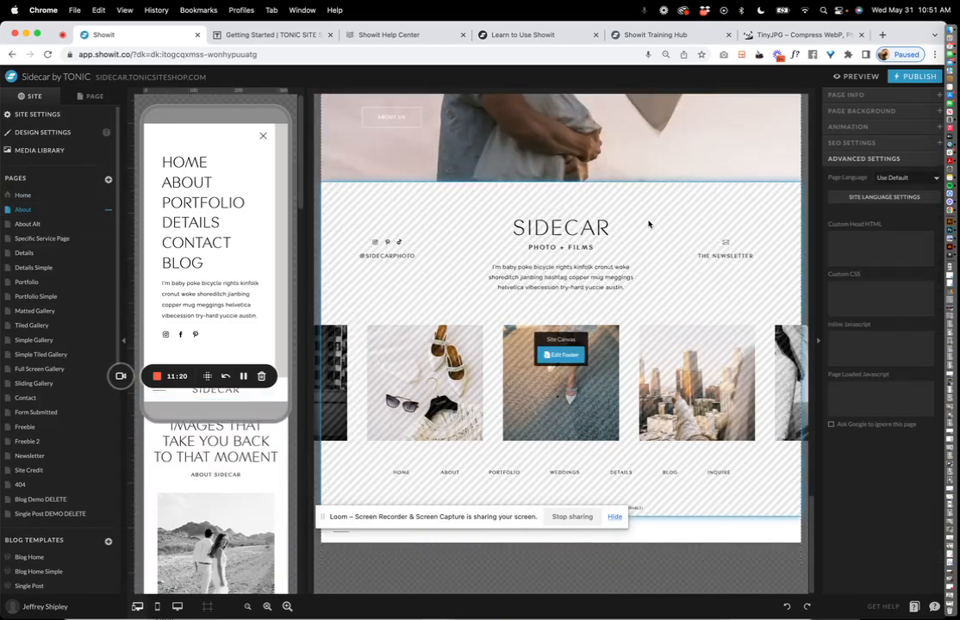
scroll(648, 224, up, 20)
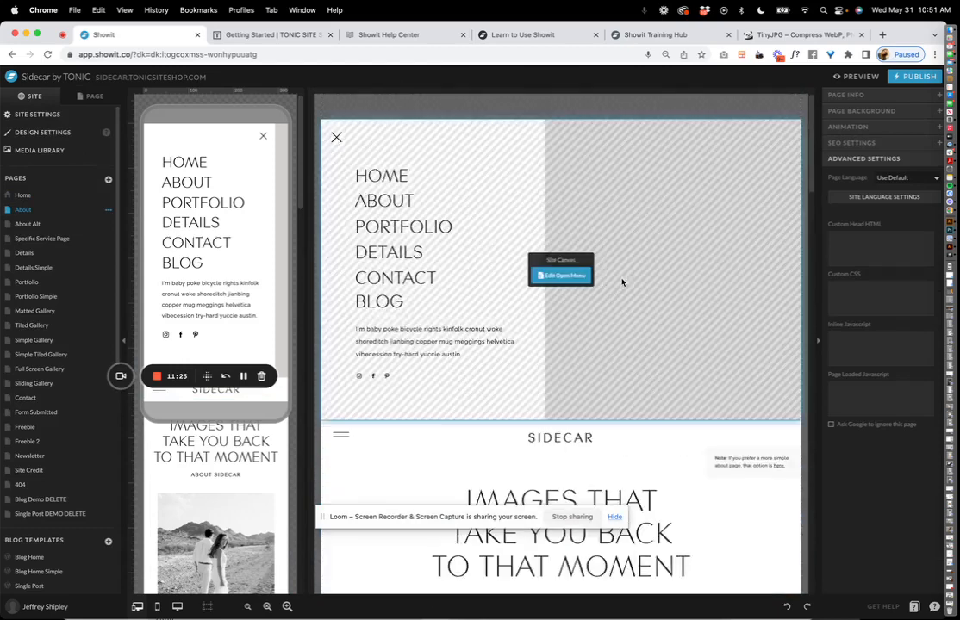
click(562, 275)
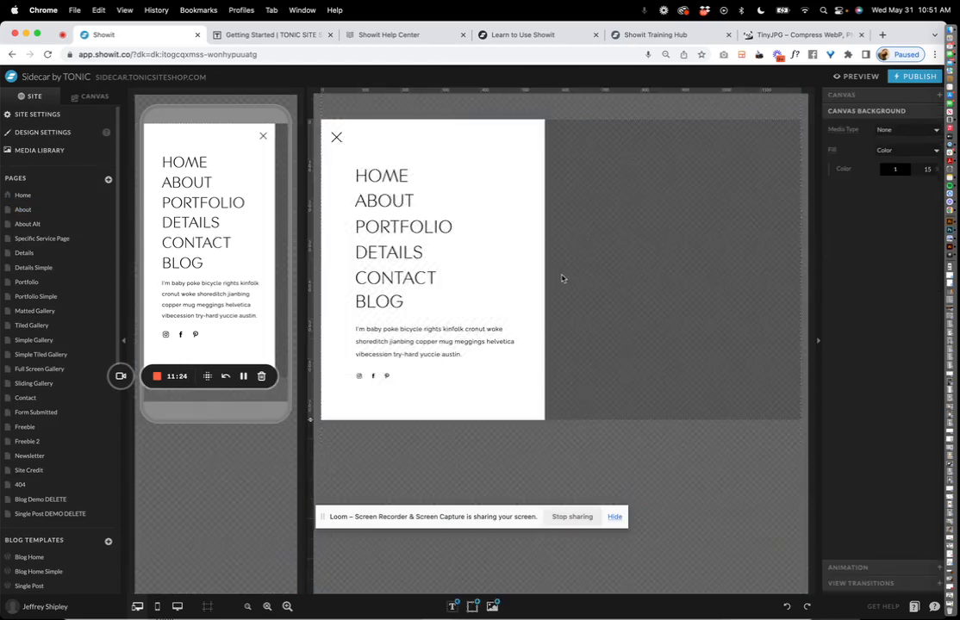
click(404, 206)
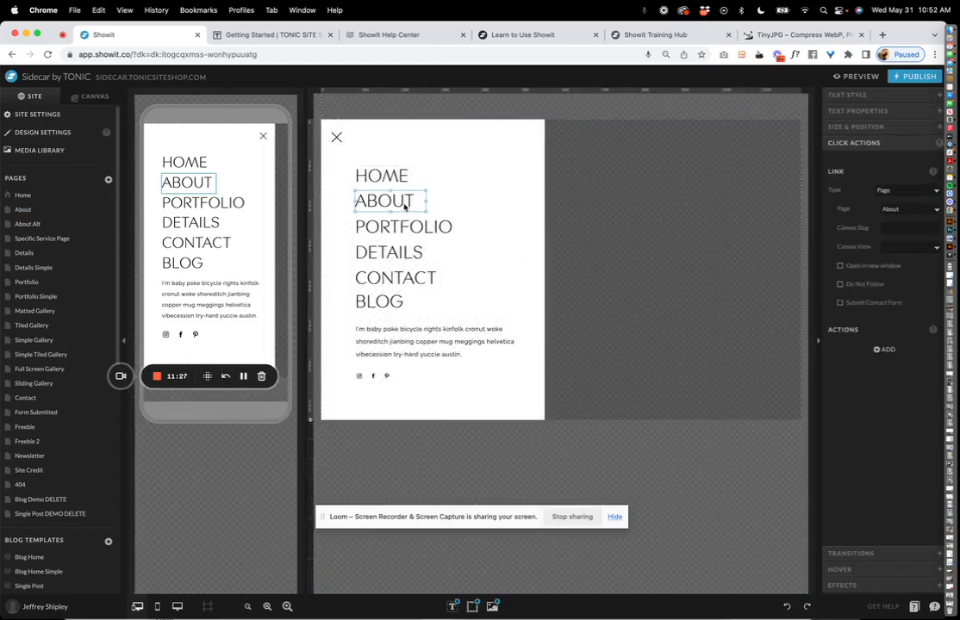
Switch to Home and back to About, then select the Open Menu site canvas.
click(52, 195)
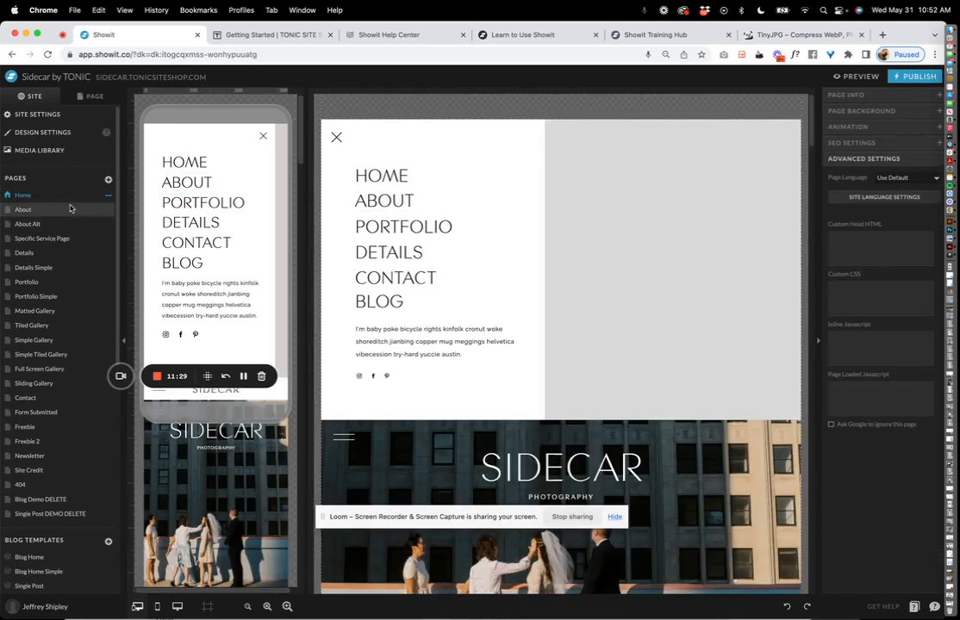
click(23, 209)
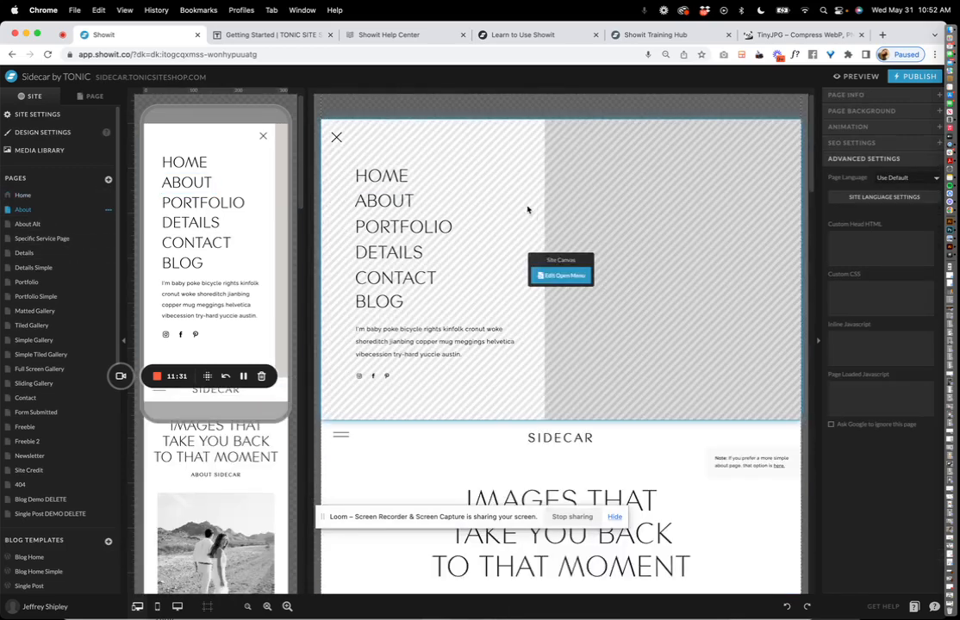
click(566, 279)
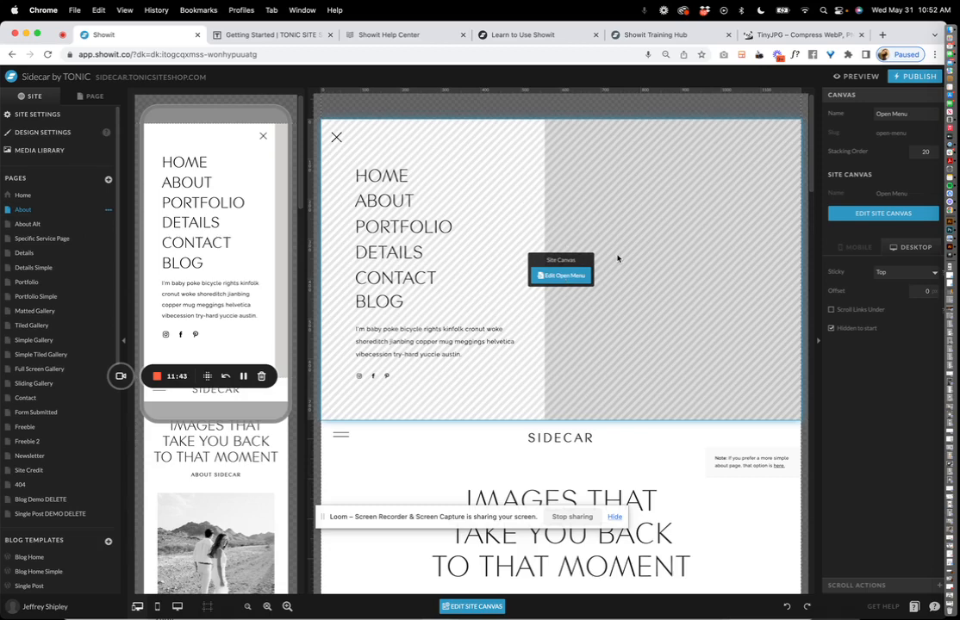
Check the menu's HOME and ABOUT link targets and compare the About and About Alt pages.
click(556, 276)
click(399, 177)
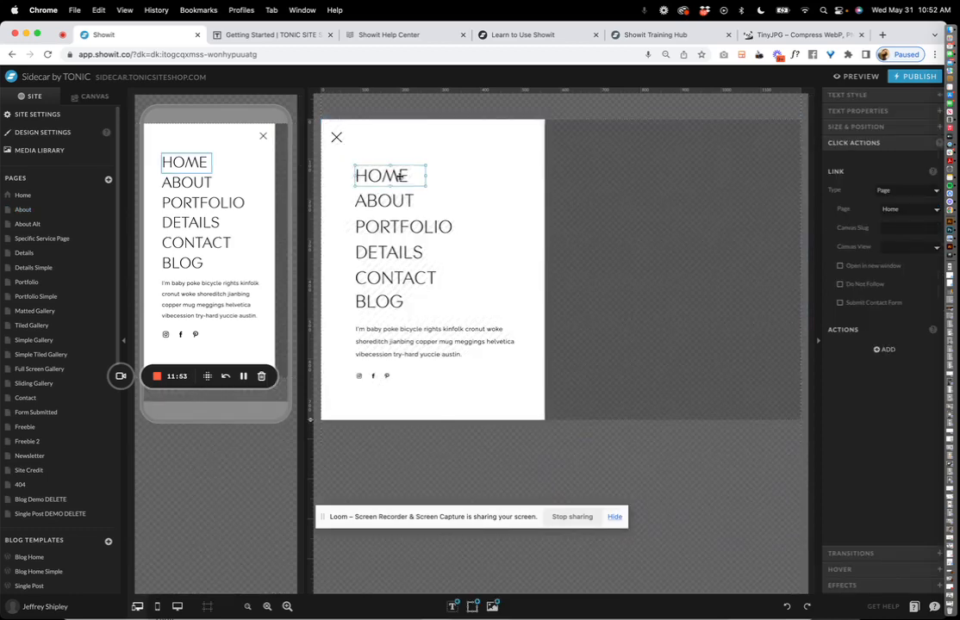
click(387, 204)
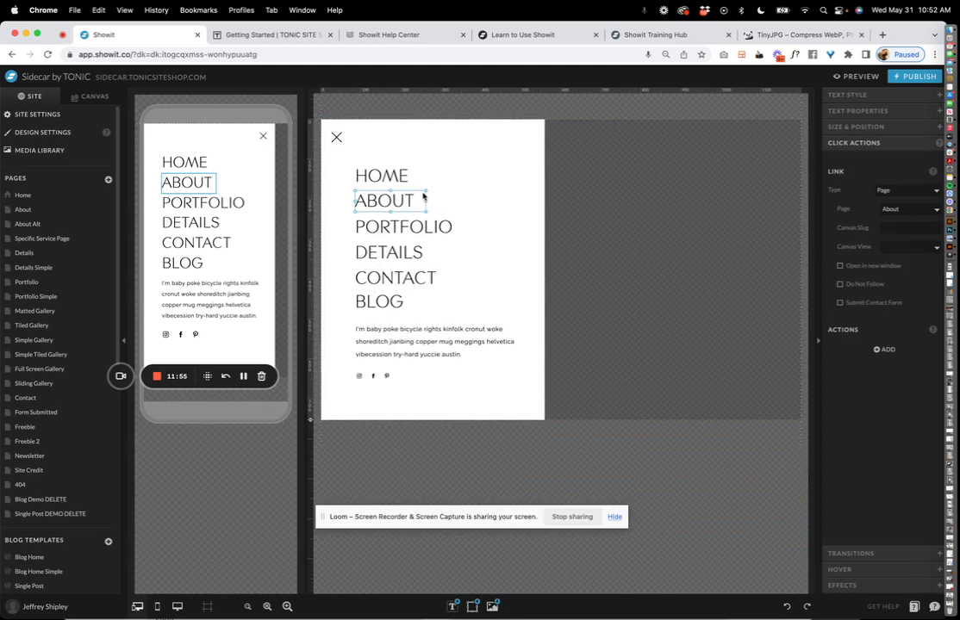
click(895, 212)
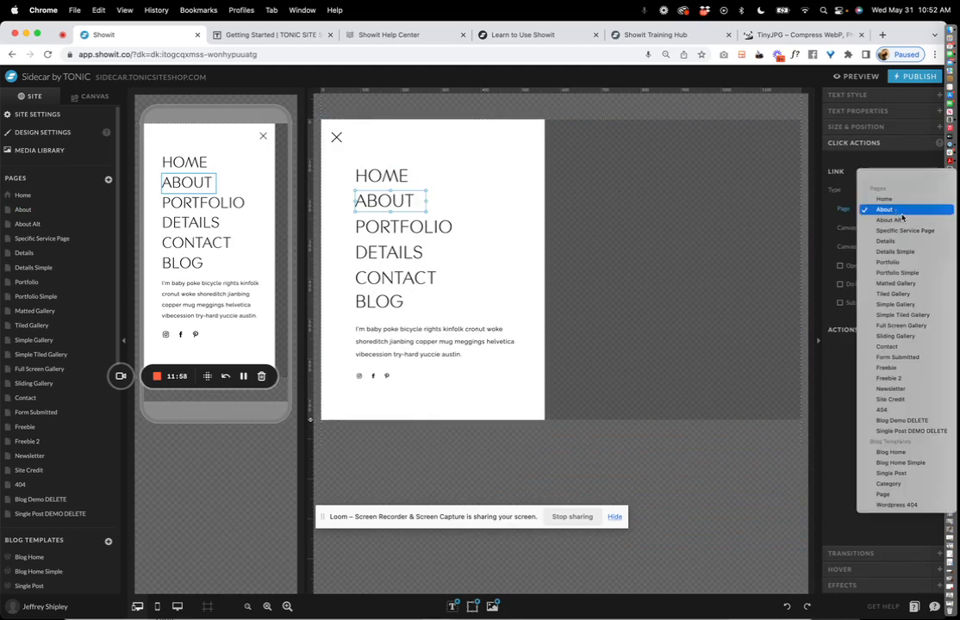
click(24, 210)
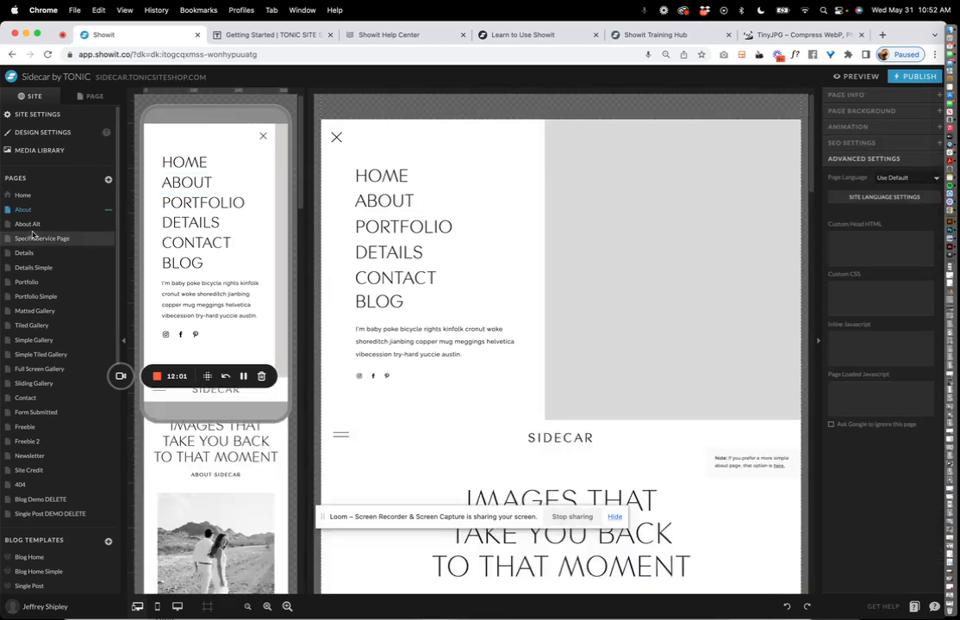
click(31, 224)
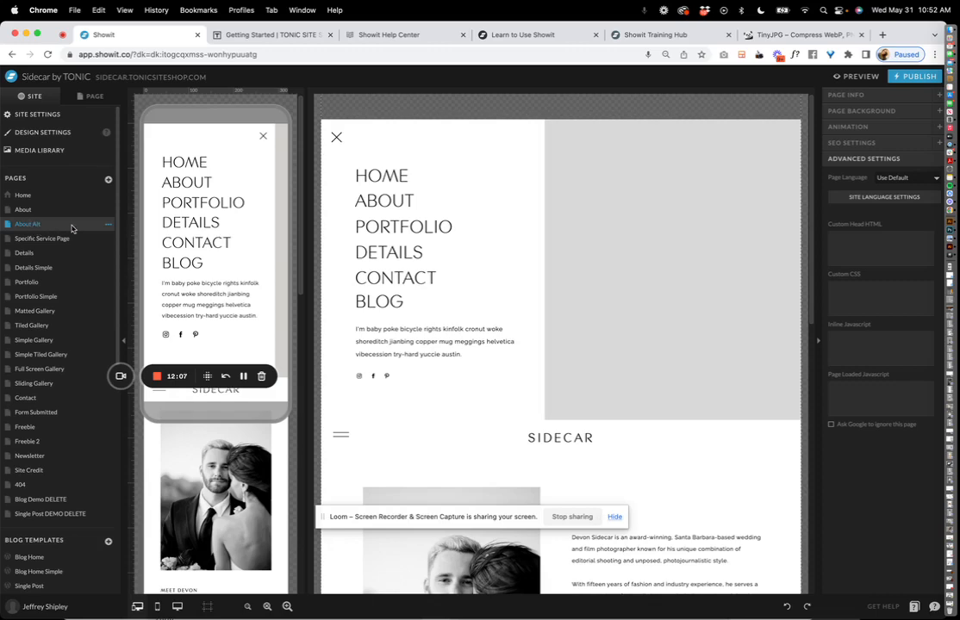
Point the ABOUT link to About Alt, then back to About, and open the Home page.
click(408, 215)
click(555, 273)
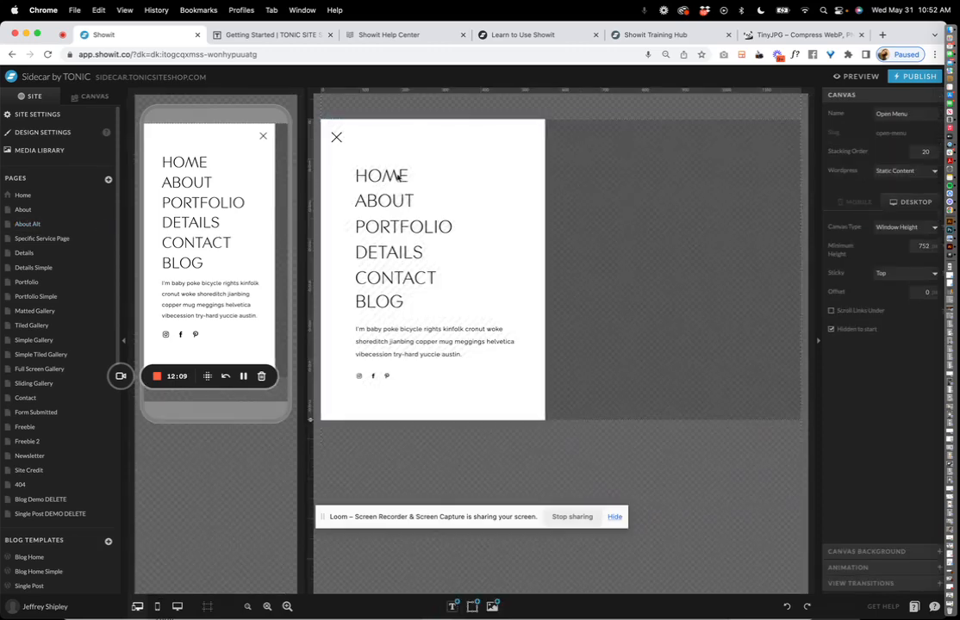
click(388, 198)
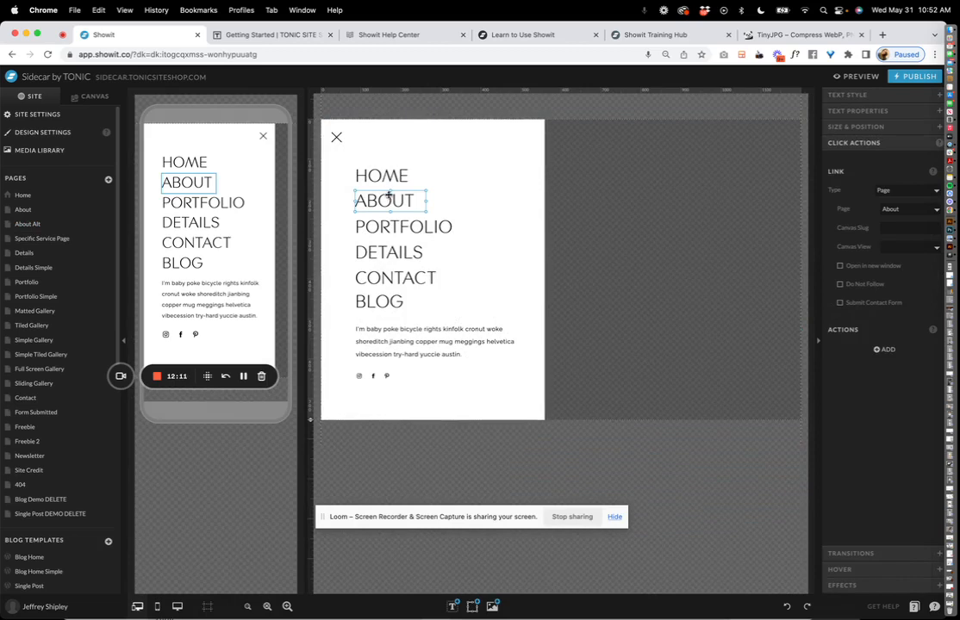
click(888, 210)
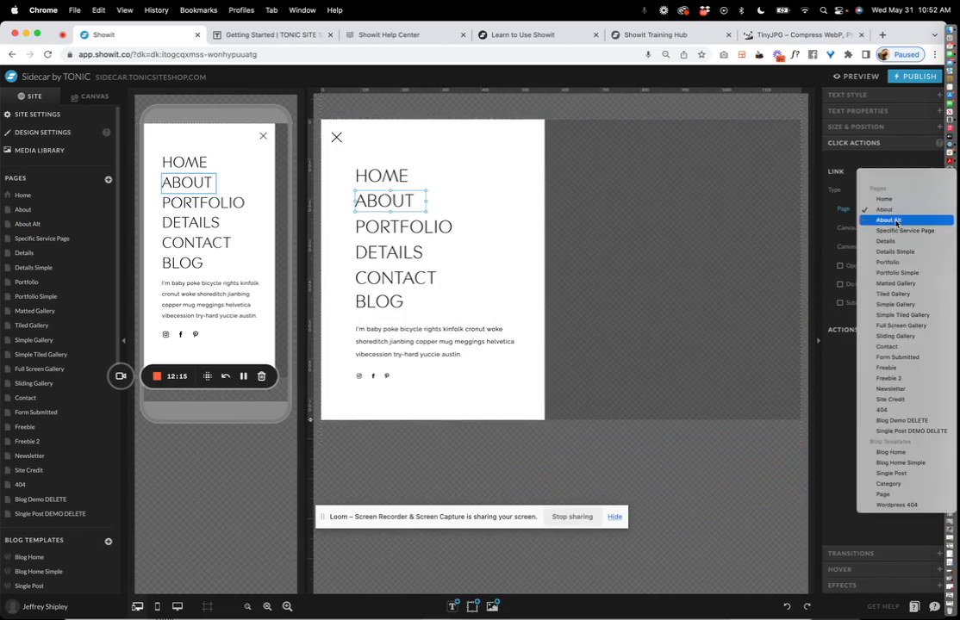
click(896, 222)
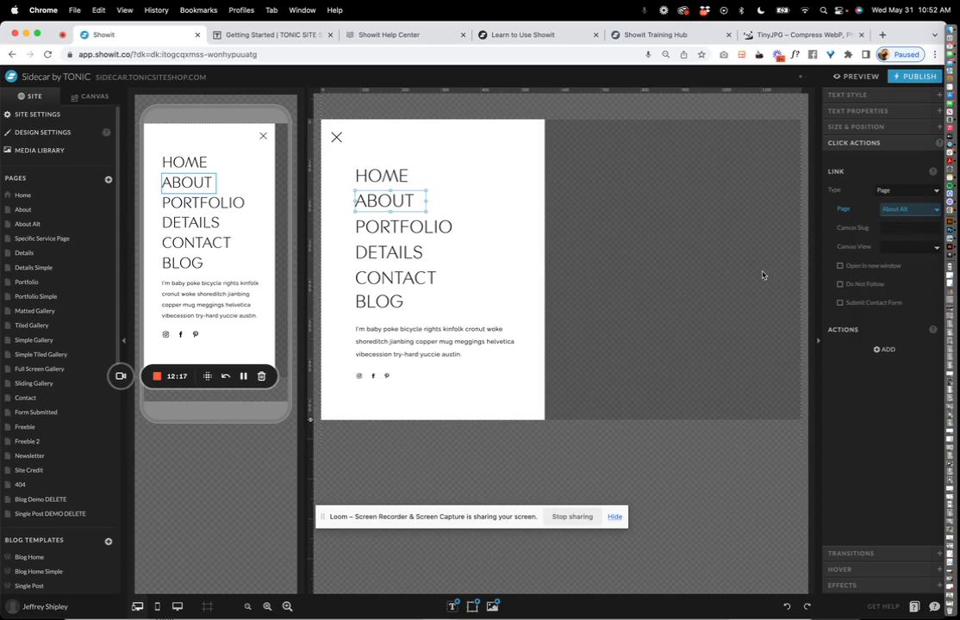
click(898, 209)
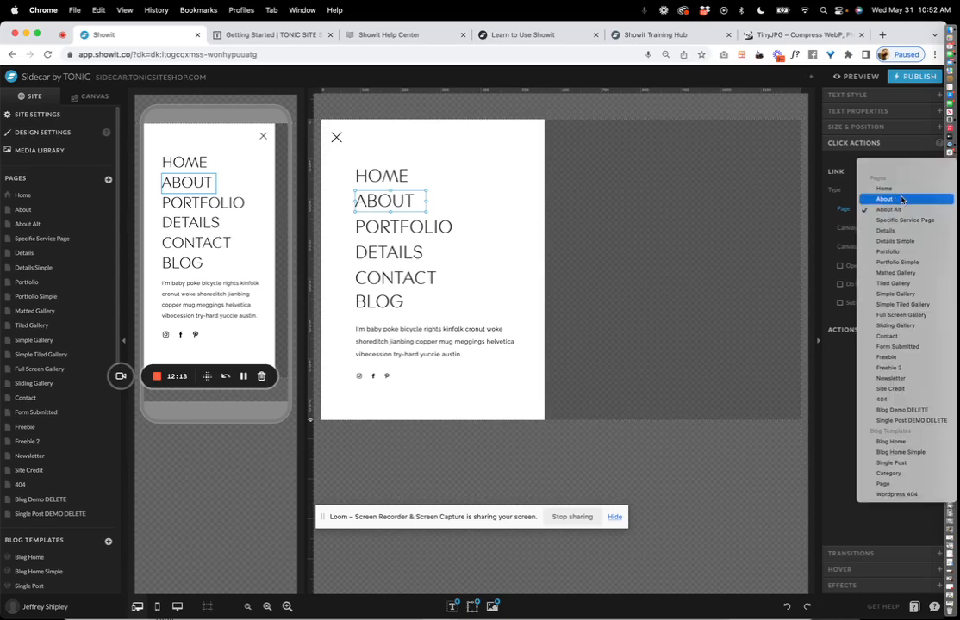
click(901, 199)
click(22, 195)
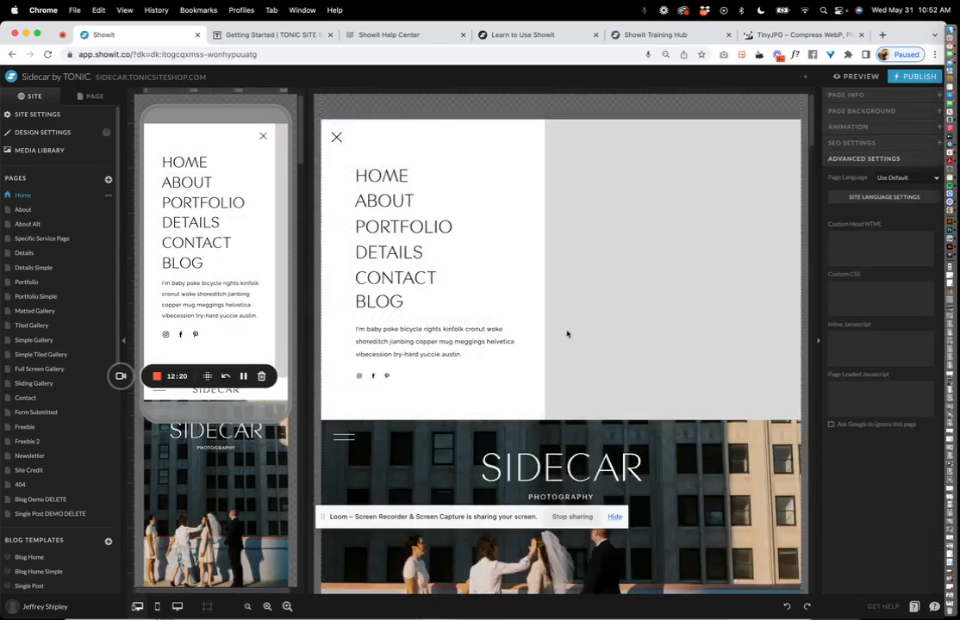
scroll(567, 334, down, 20)
On the Details page, confirm the Inquire Now button links to the Contact page.
scroll(567, 336, up, 4)
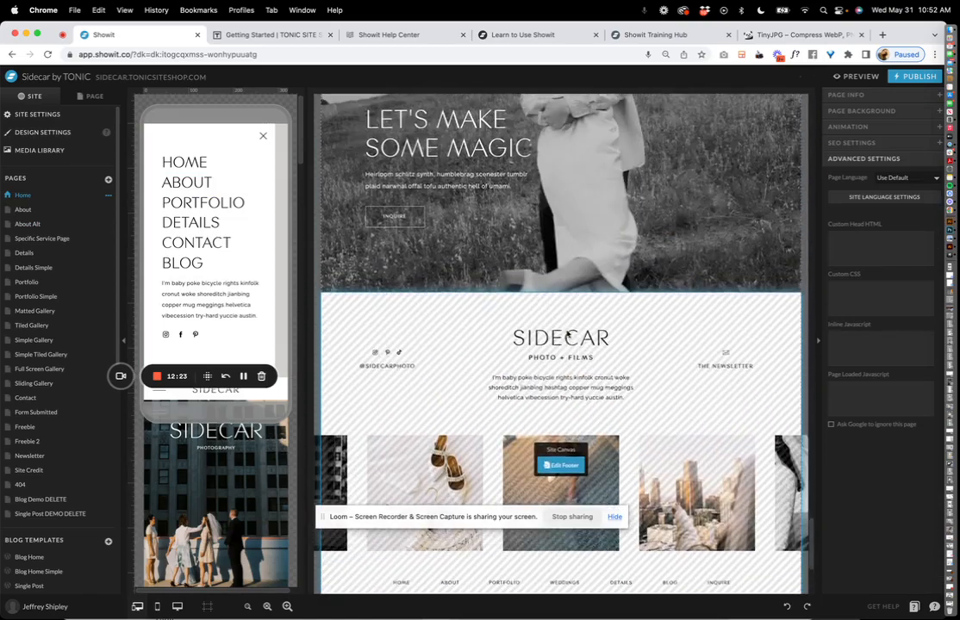
scroll(567, 336, down, 2)
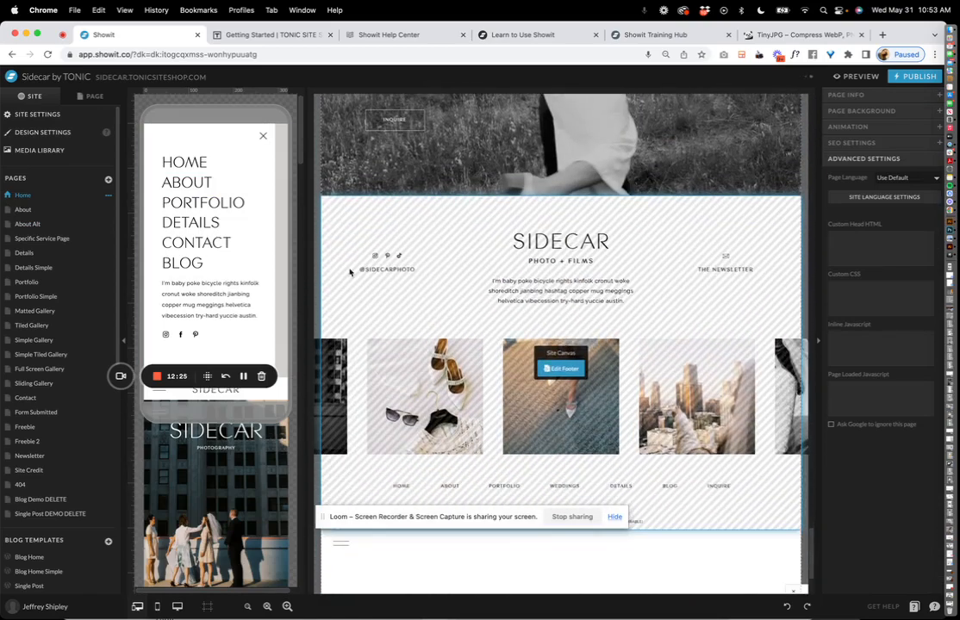
click(28, 252)
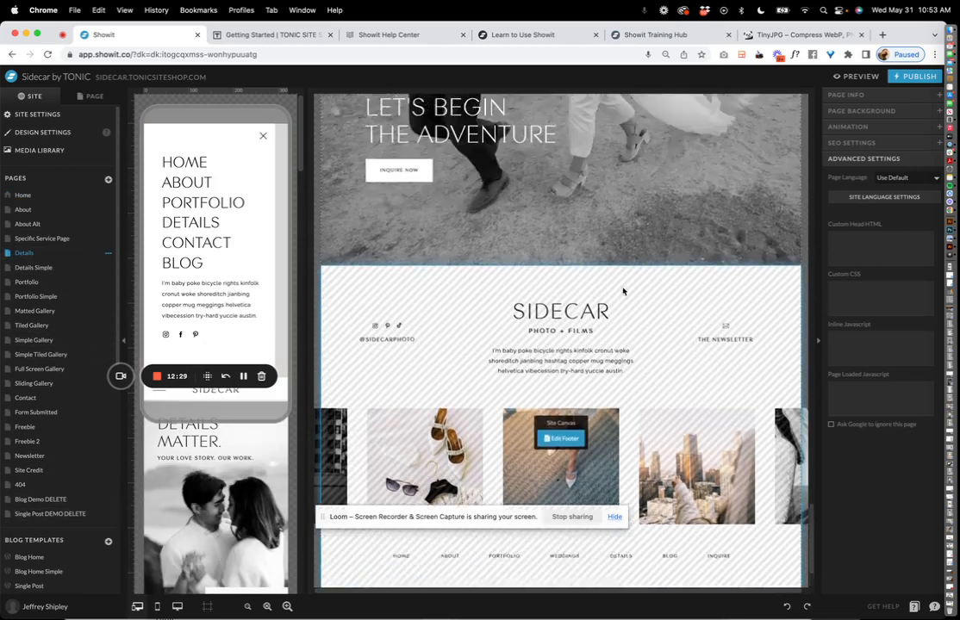
scroll(622, 291, up, 3)
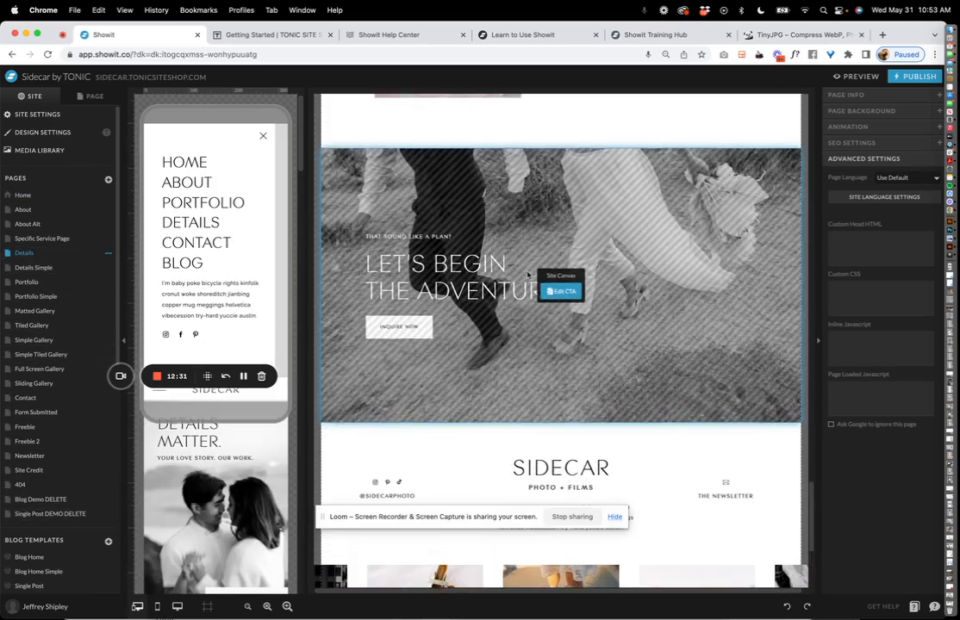
click(572, 293)
click(406, 295)
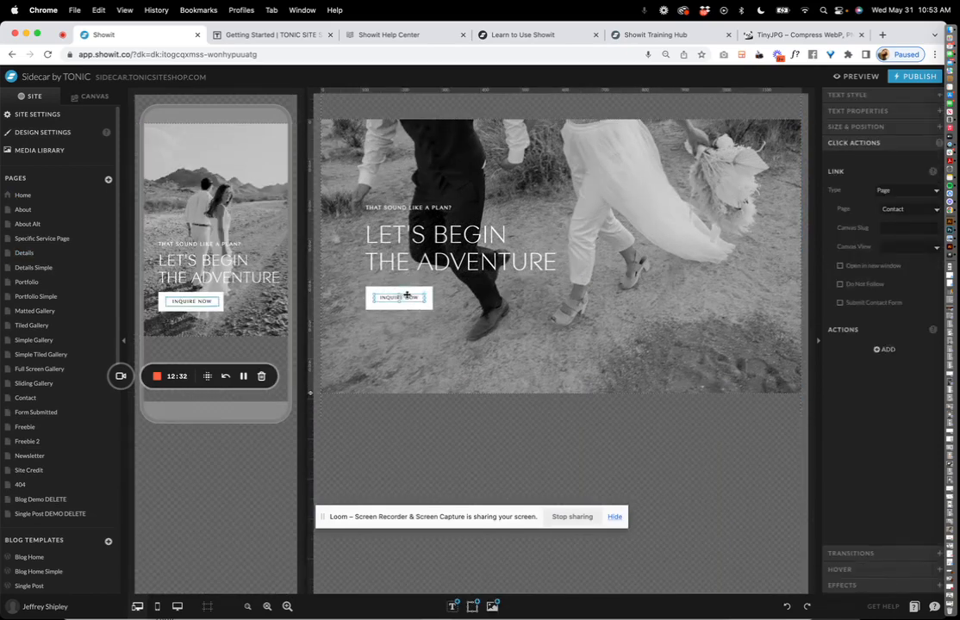
click(394, 137)
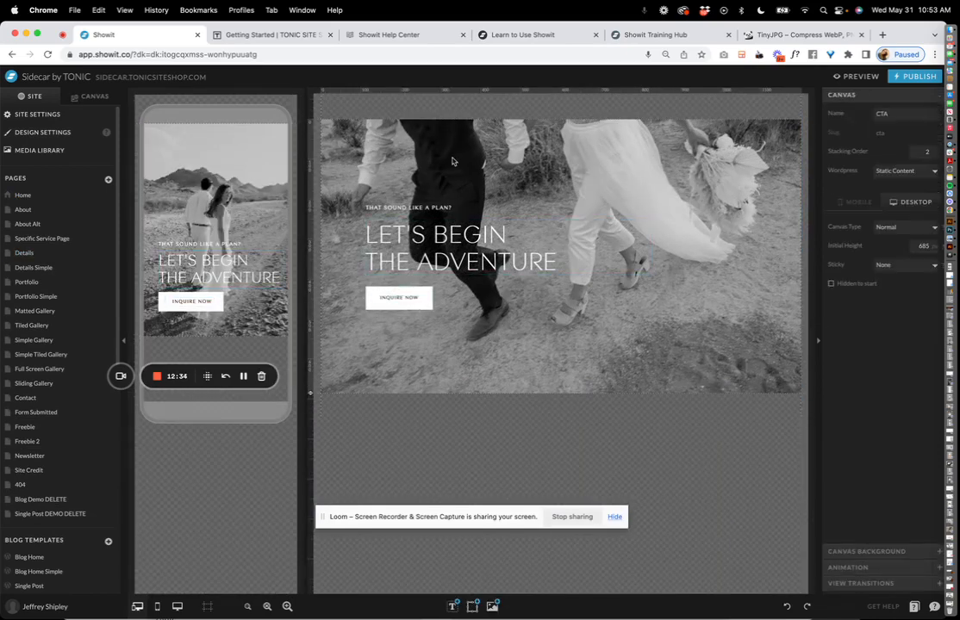
click(84, 200)
On the Home page, confirm the All Along the Trail GALLERY button links to Tiled Gallery.
scroll(532, 209, down, 10)
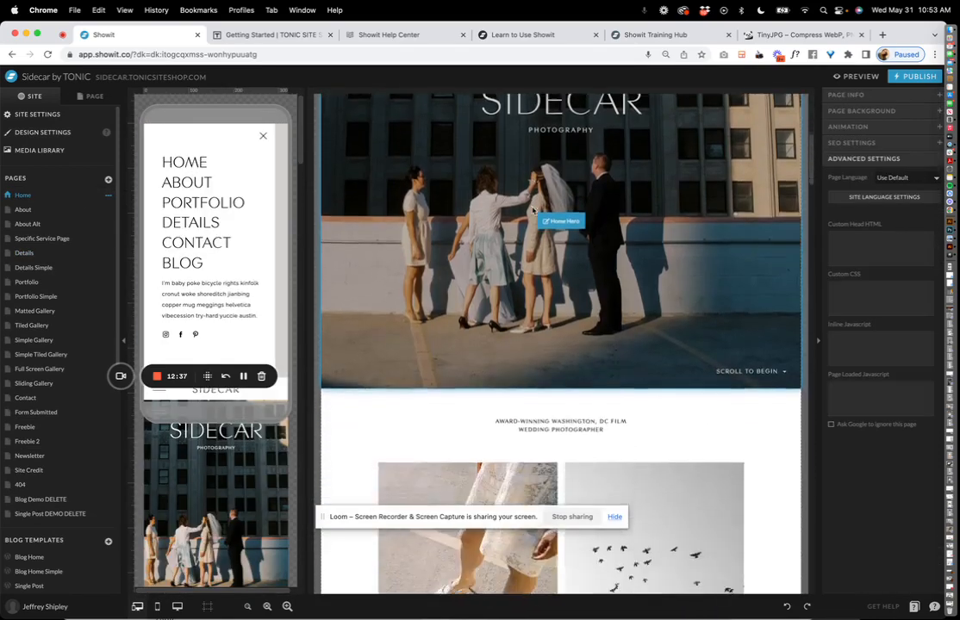
scroll(557, 145, down, 10)
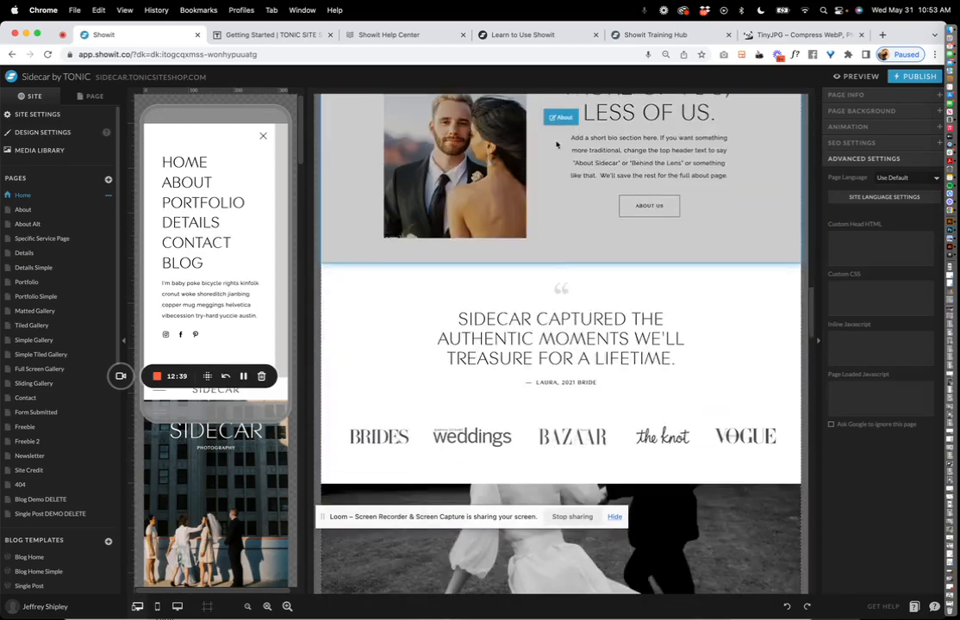
scroll(556, 145, down, 12)
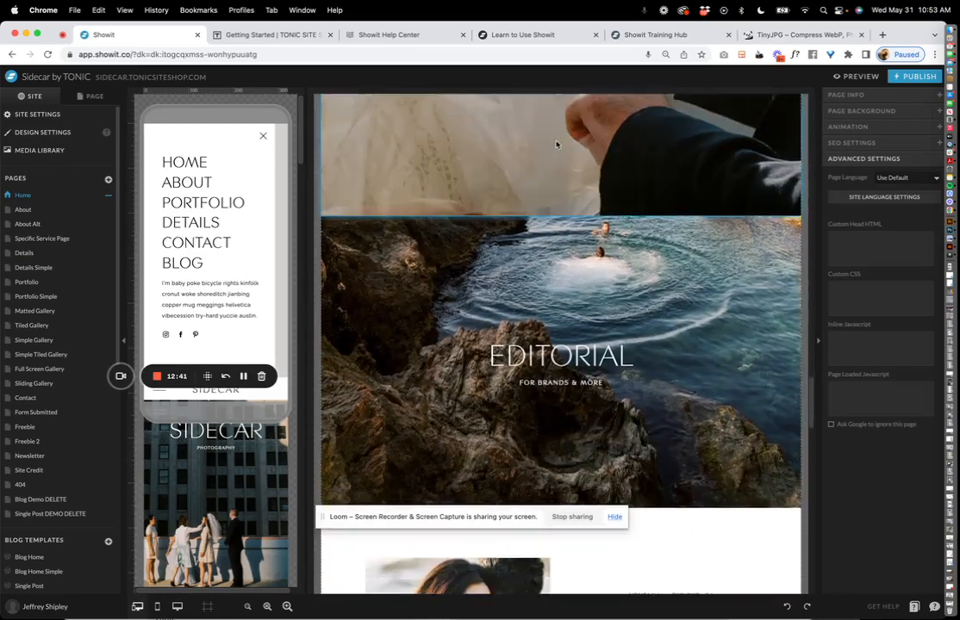
scroll(556, 144, down, 12)
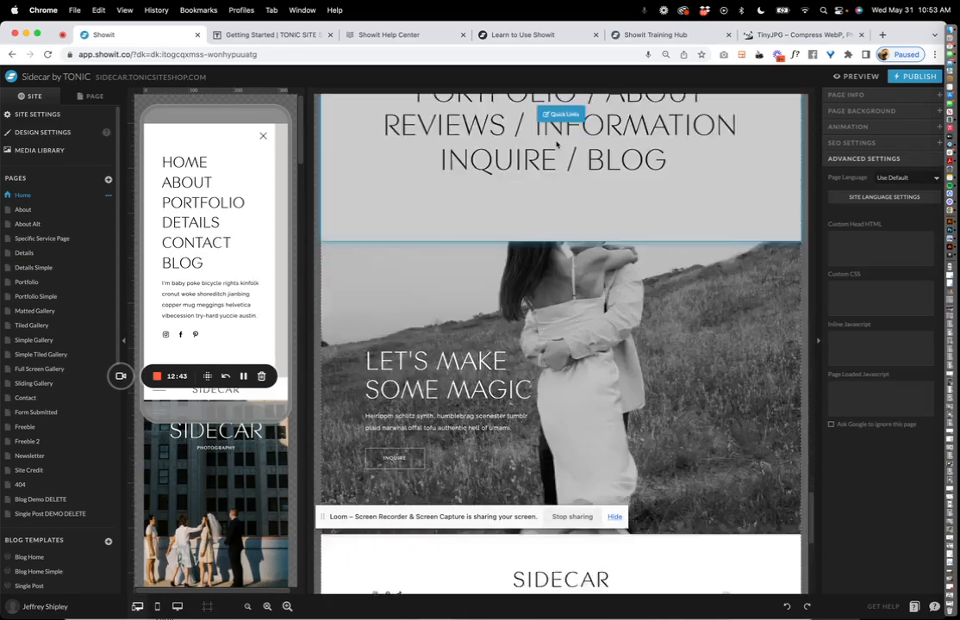
scroll(556, 145, up, 12)
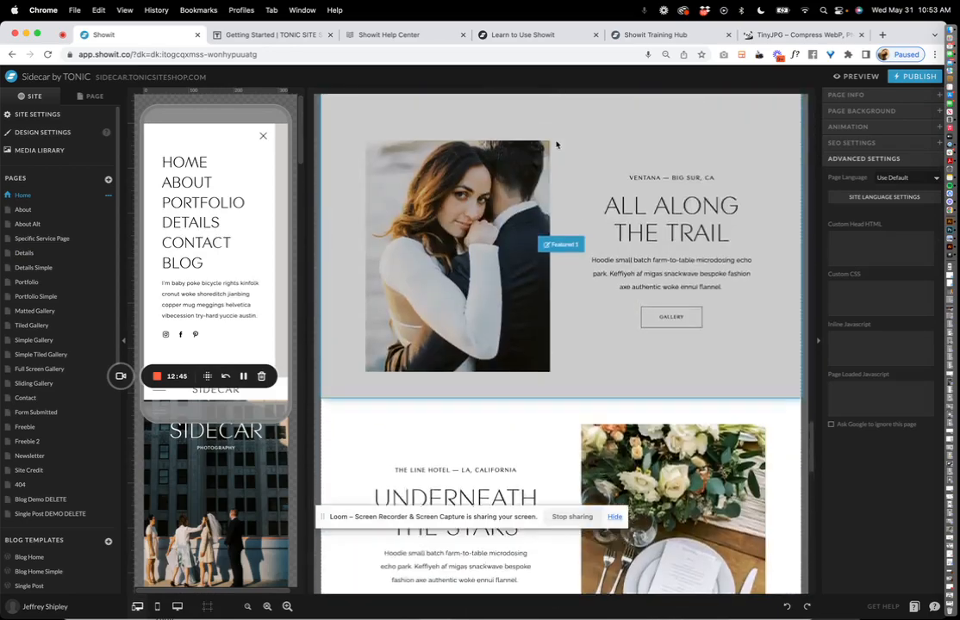
scroll(557, 144, up, 5)
scroll(534, 172, down, 8)
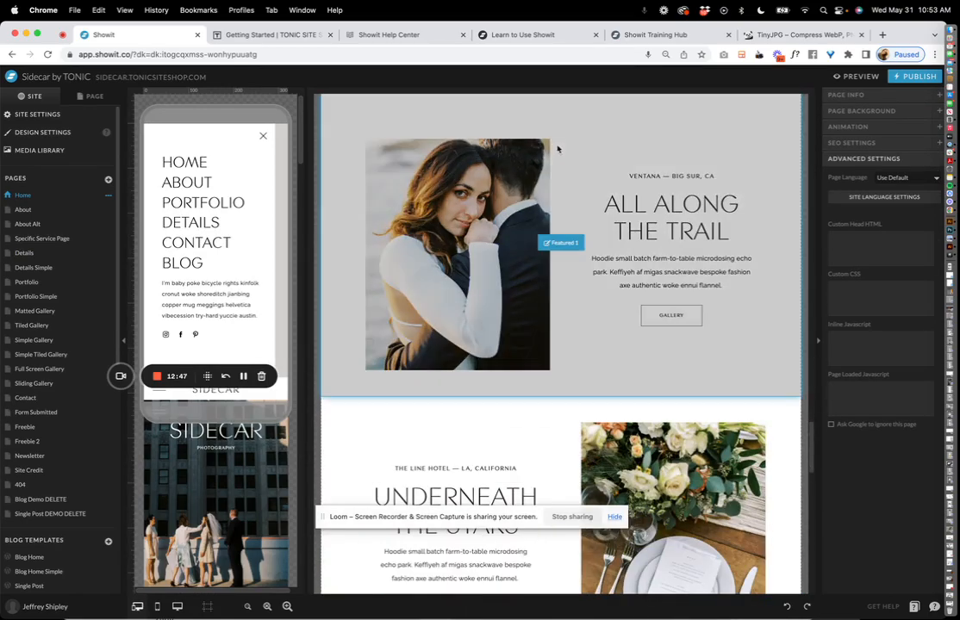
click(615, 219)
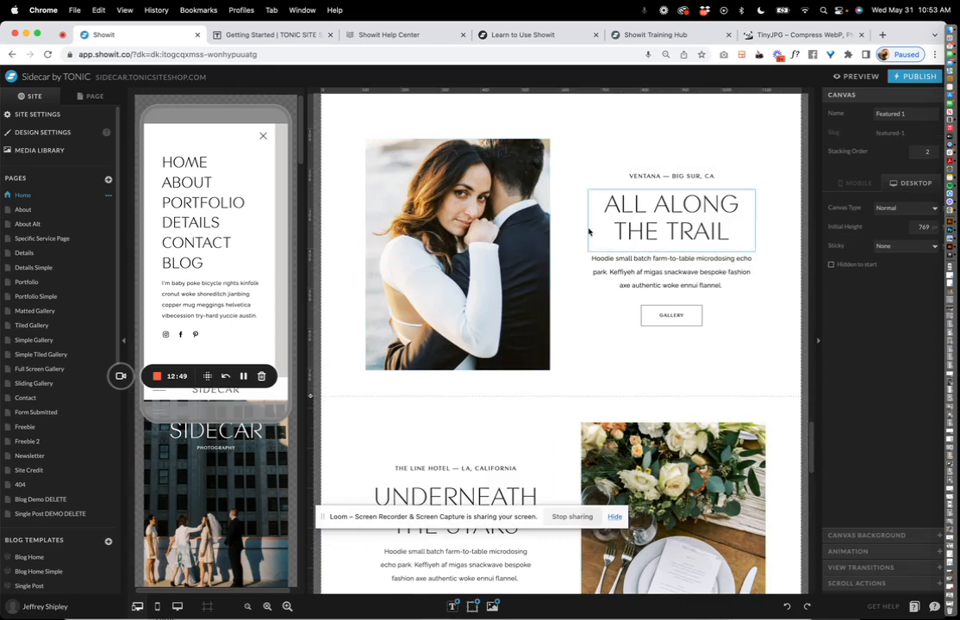
click(677, 318)
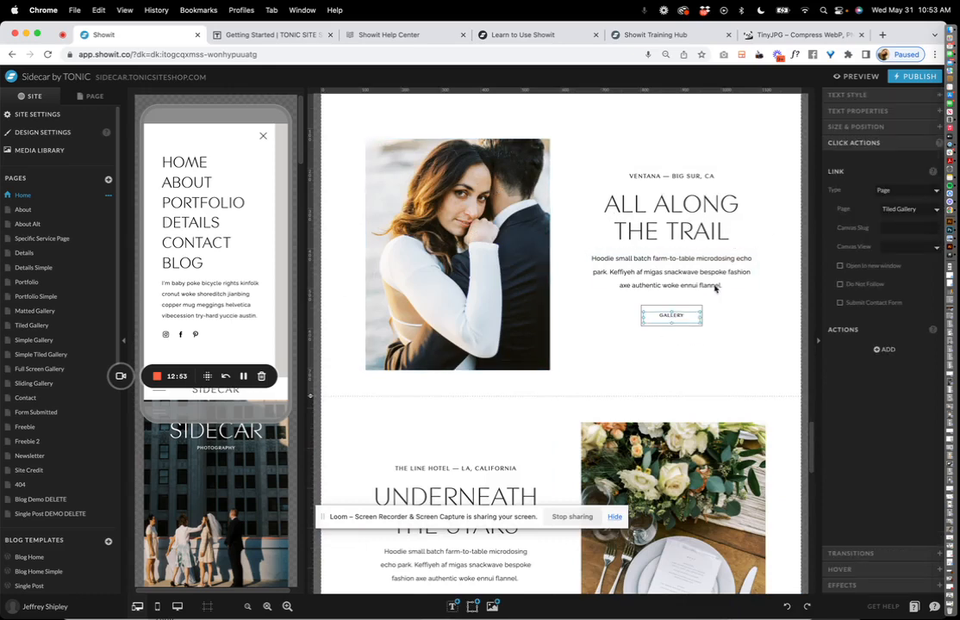
Open the About page and select the Our Approach section.
click(50, 210)
scroll(502, 247, down, 10)
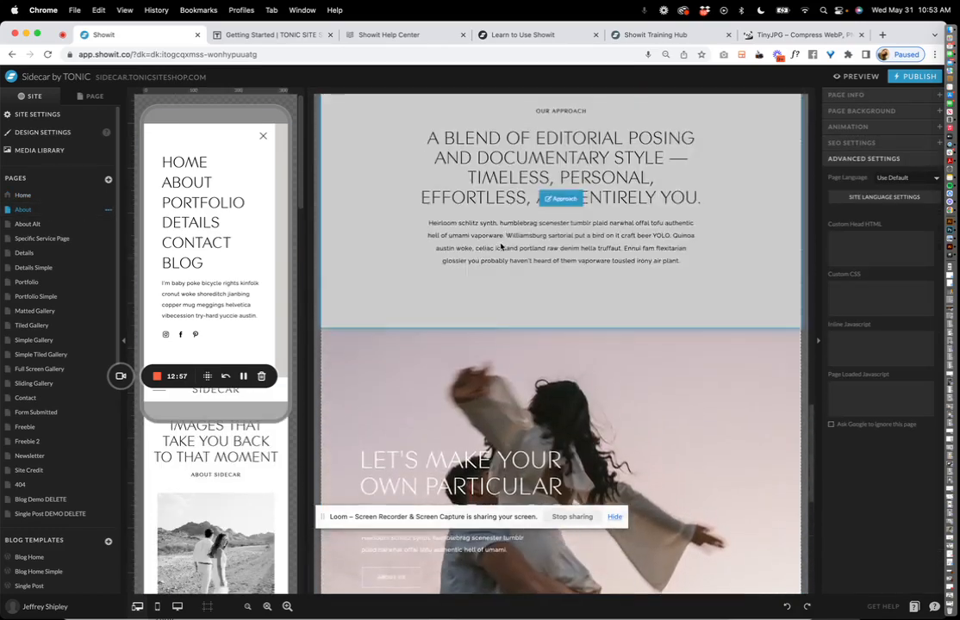
scroll(501, 248, up, 5)
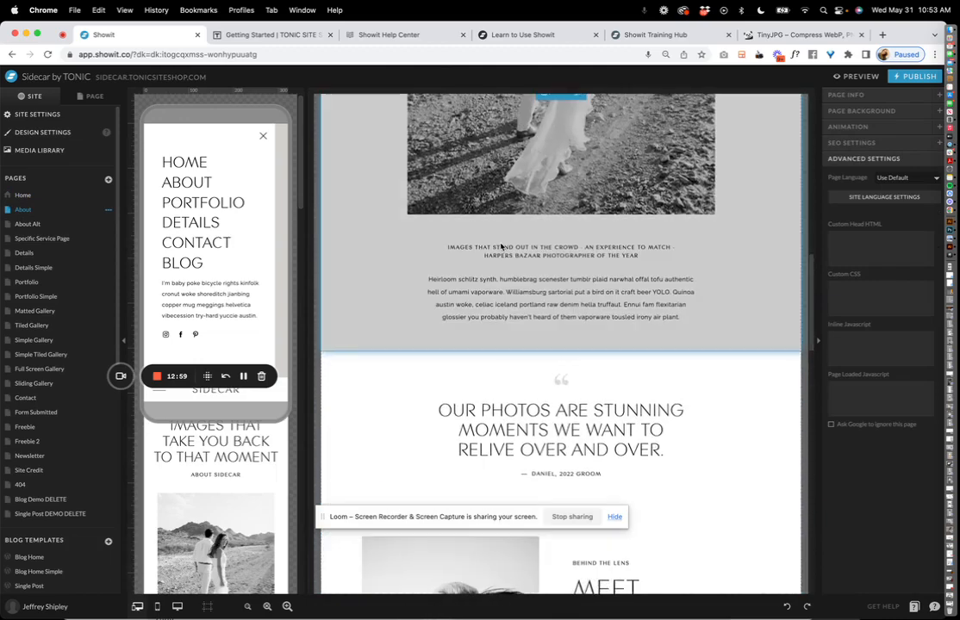
scroll(646, 186, down, 10)
scroll(646, 186, up, 2)
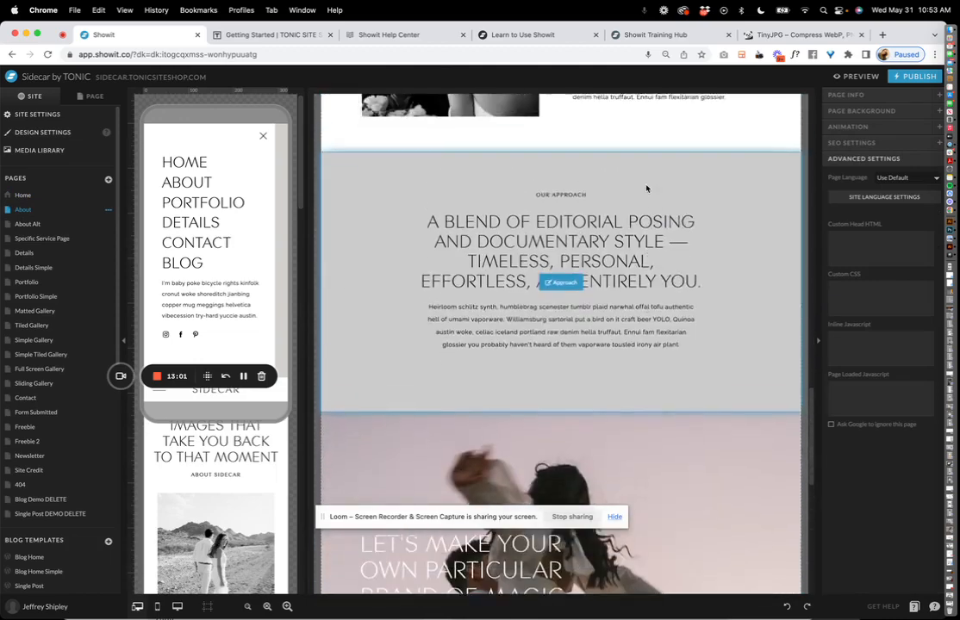
click(527, 222)
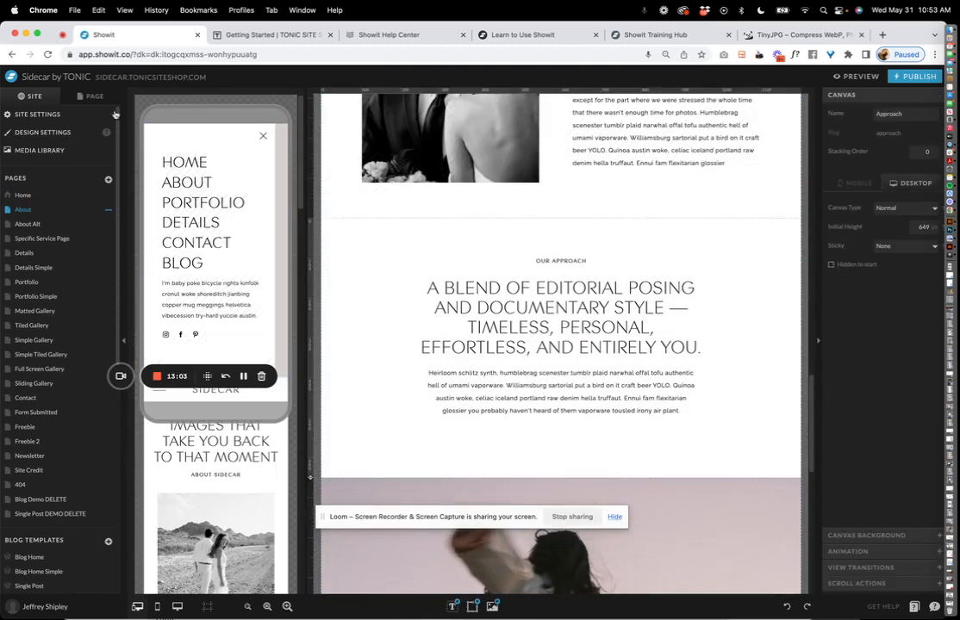
Show the About page's layers, from About Header through Approach, CTA and Footer.
scroll(517, 198, up, 5)
scroll(517, 198, up, 5)
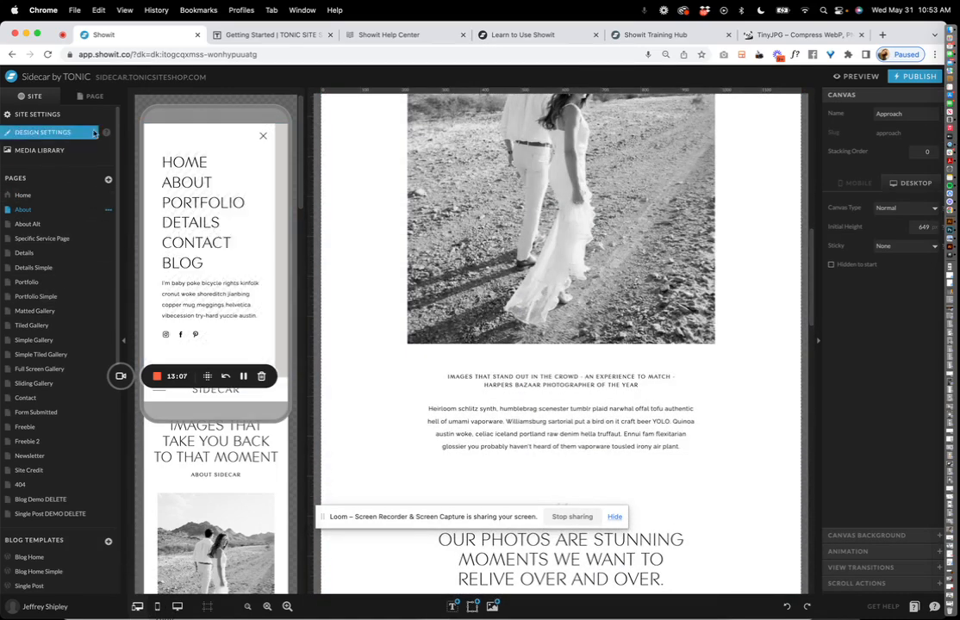
scroll(373, 167, up, 5)
scroll(373, 167, down, 10)
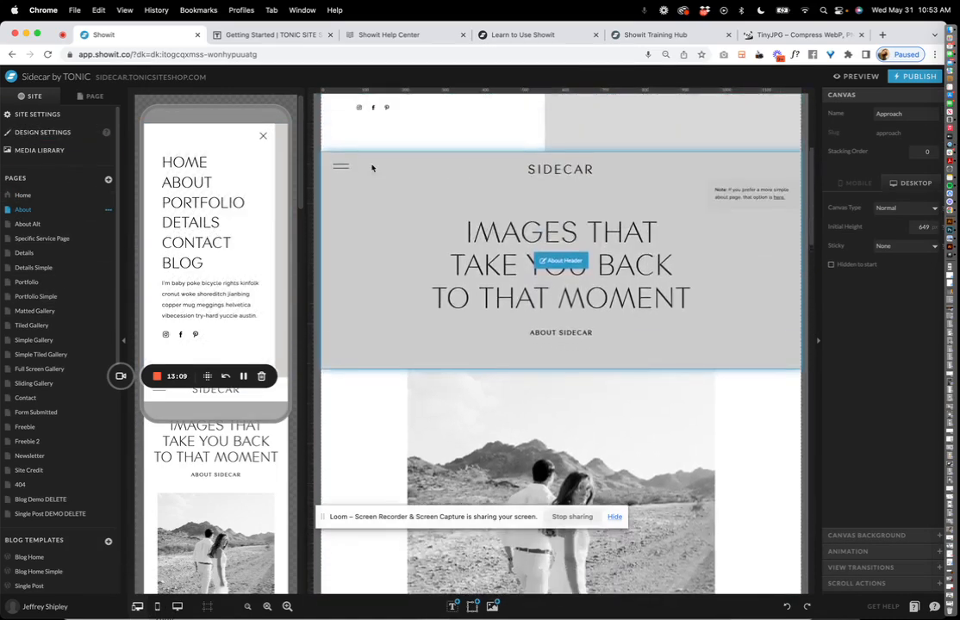
scroll(372, 167, down, 10)
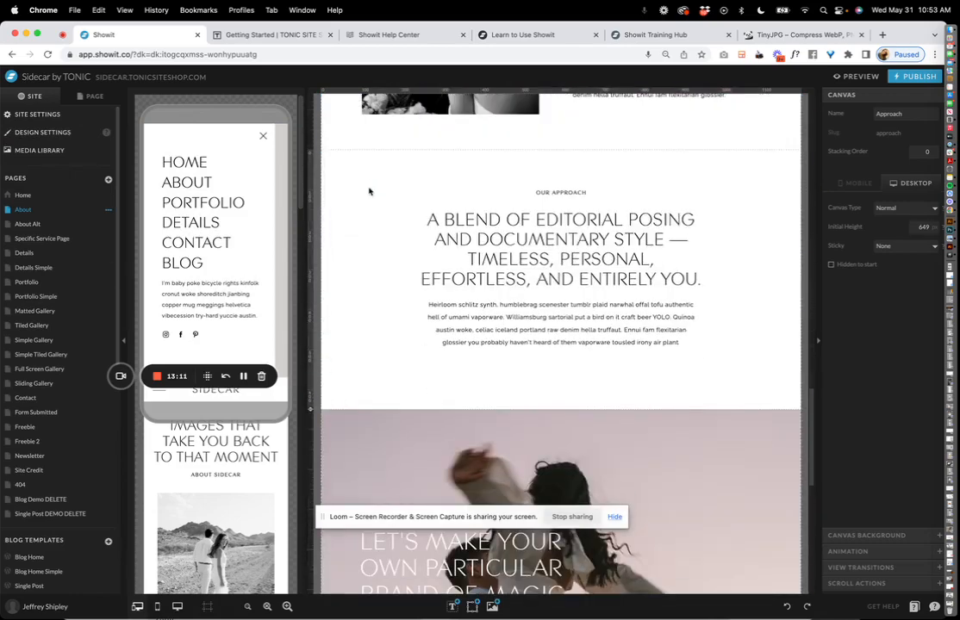
click(99, 94)
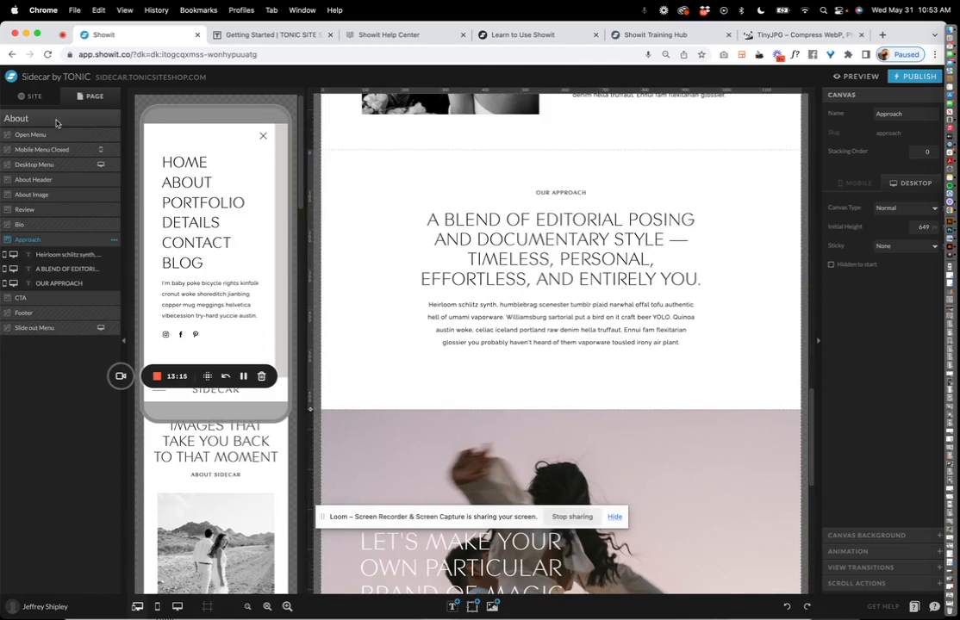
Start renaming the Approach canvas from its options, then cancel.
click(32, 96)
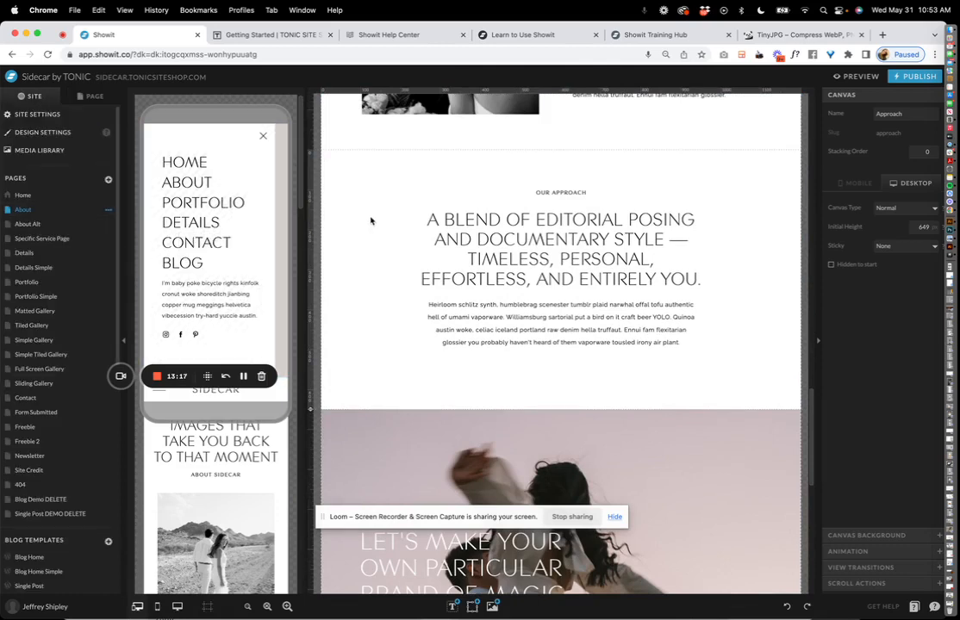
click(95, 96)
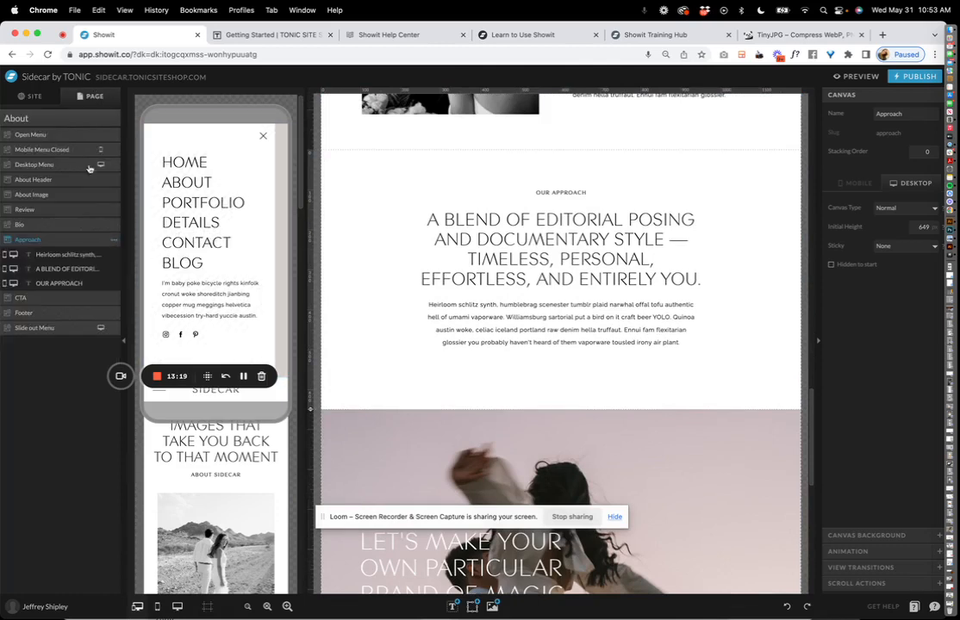
click(114, 242)
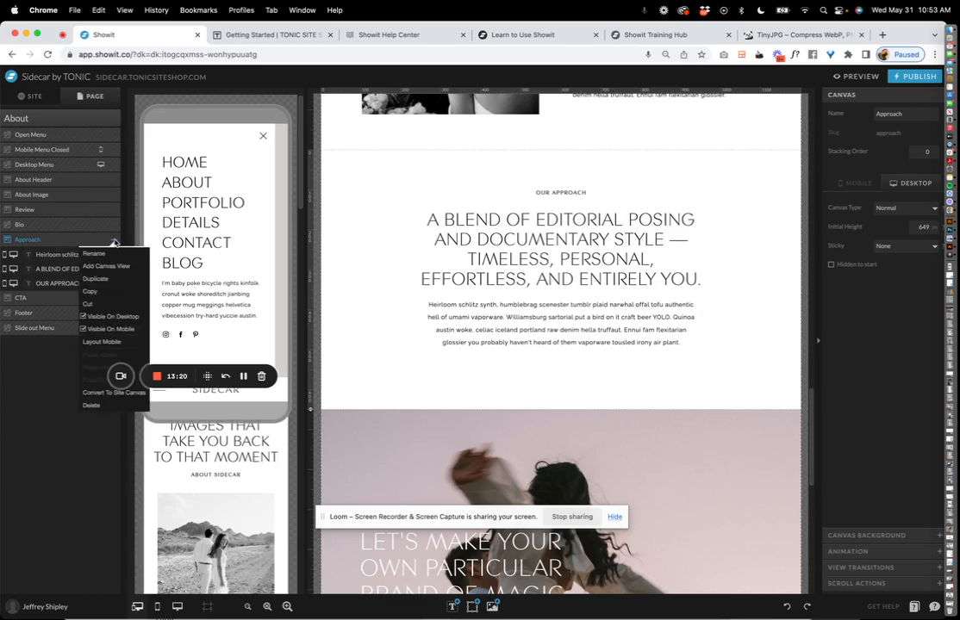
click(94, 253)
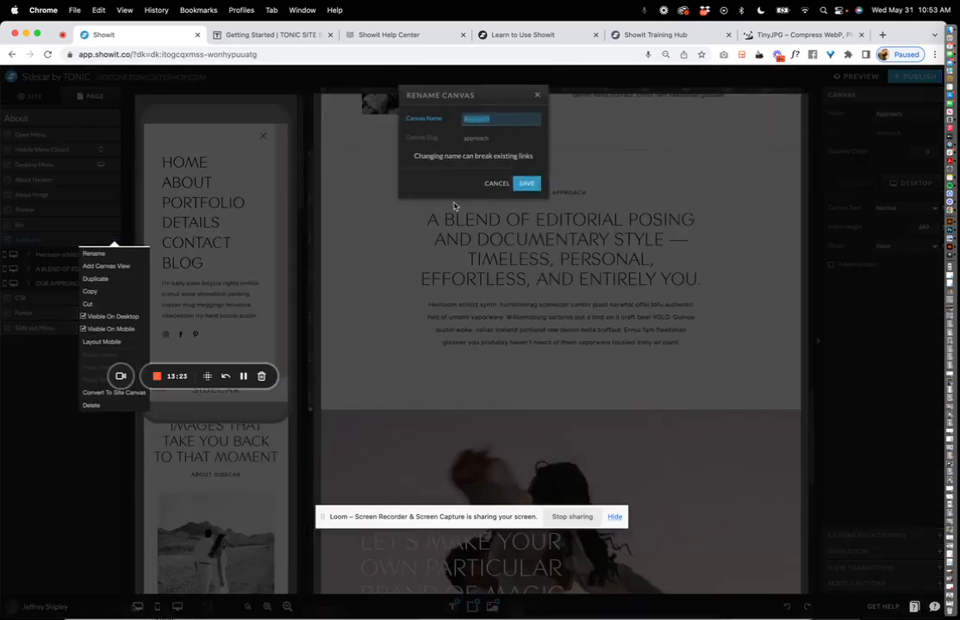
click(488, 185)
Uncheck Visible On Desktop and Visible On Mobile for Approach, then re-enable both.
click(115, 240)
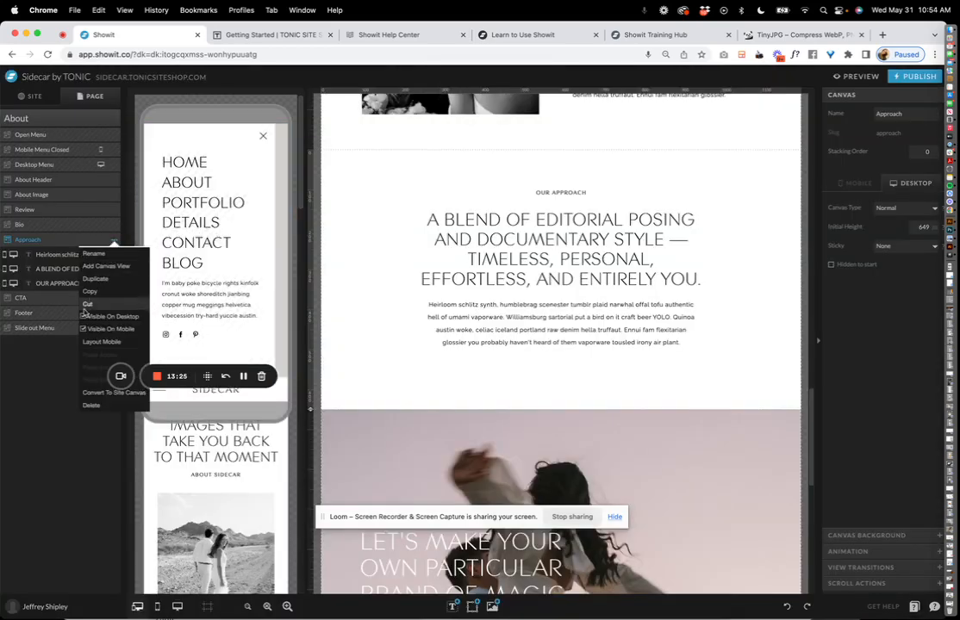
click(84, 317)
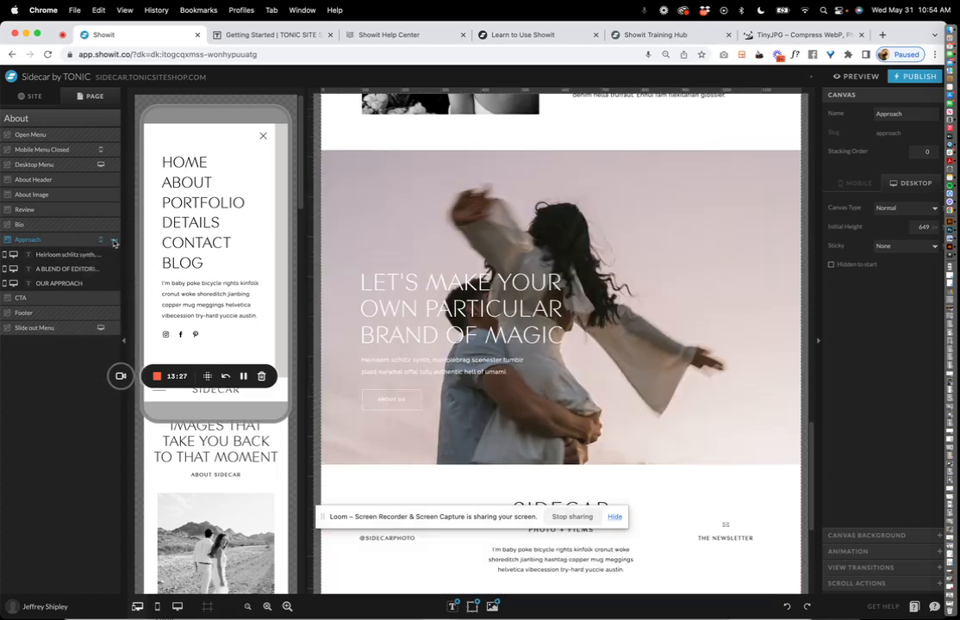
click(114, 242)
click(87, 330)
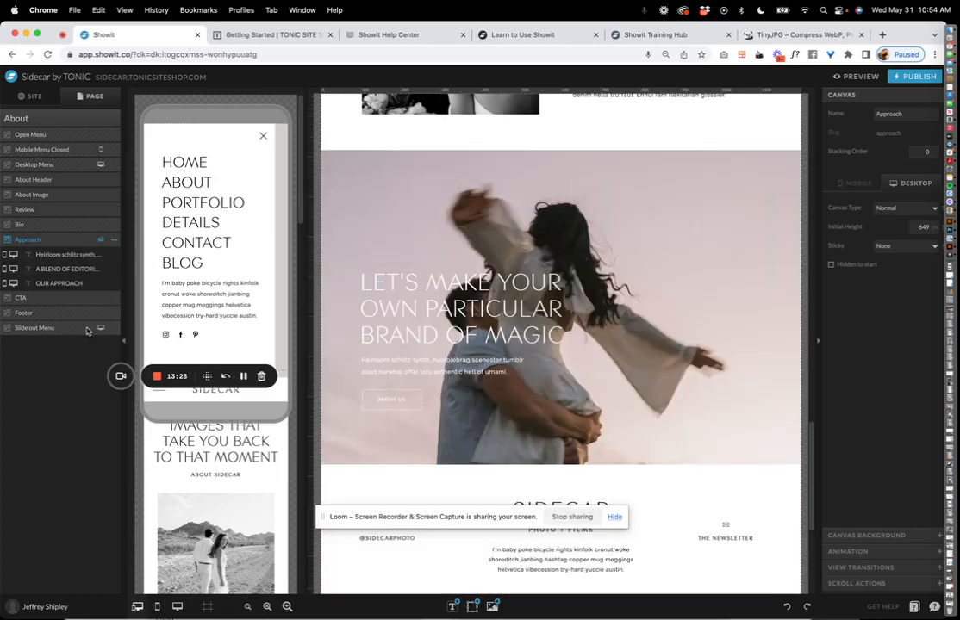
click(114, 243)
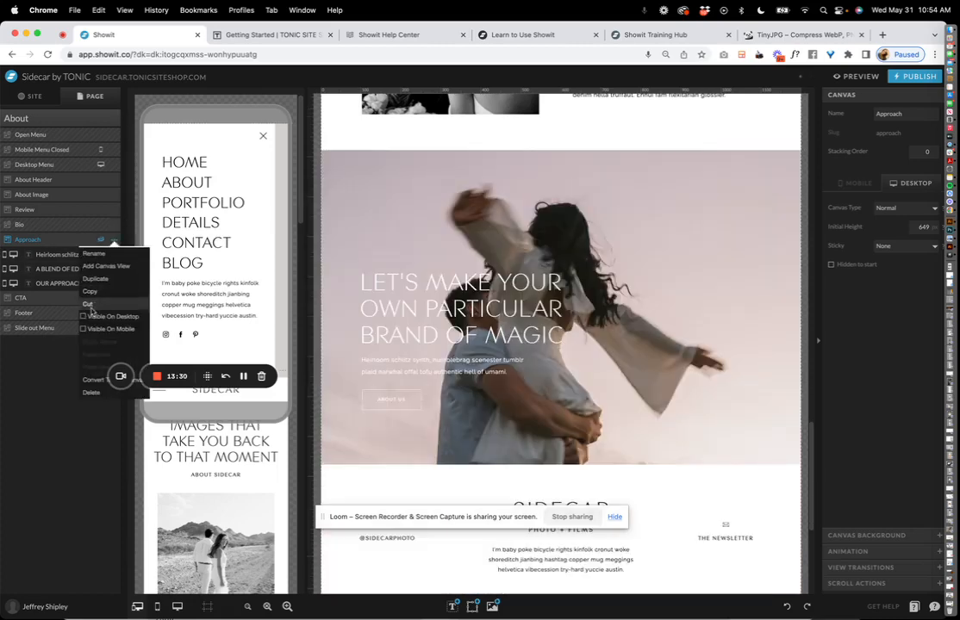
click(114, 241)
click(84, 329)
scroll(190, 218, down, 3)
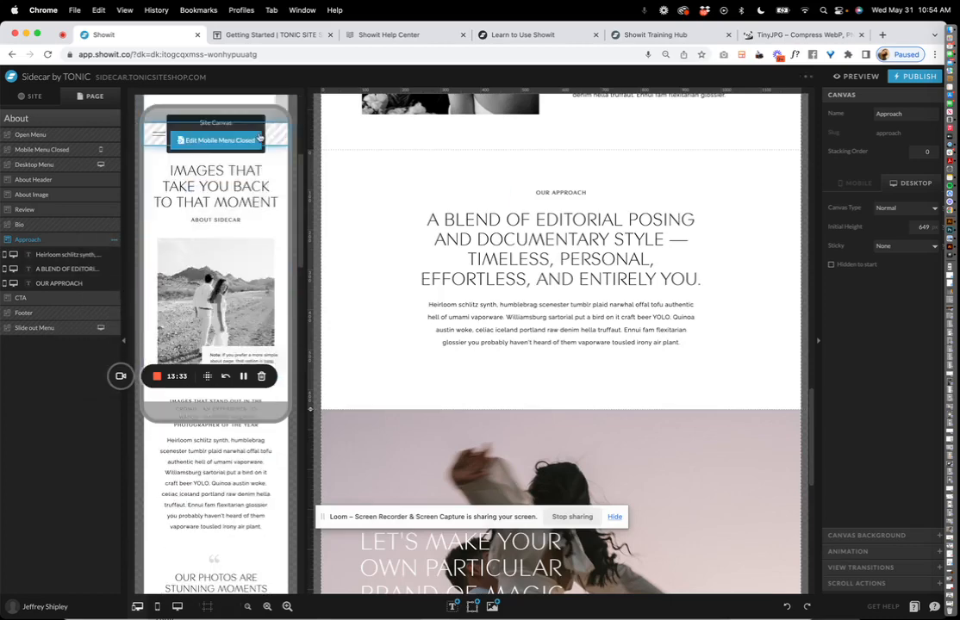
Inspect the About Header's ABOUT SIDECAR button link in the mobile and desktop layouts.
click(258, 137)
click(69, 120)
scroll(196, 287, down, 4)
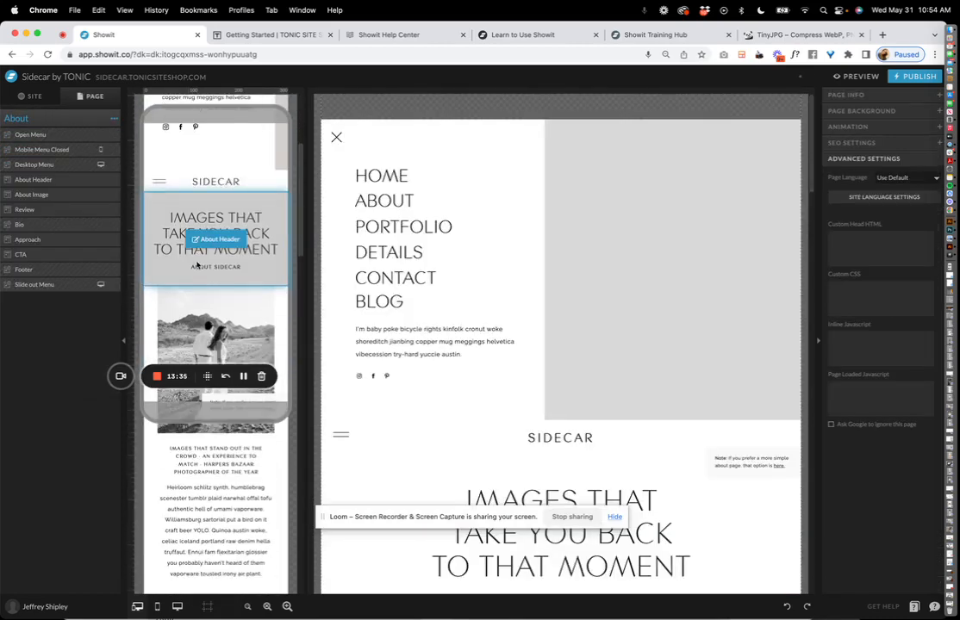
click(206, 267)
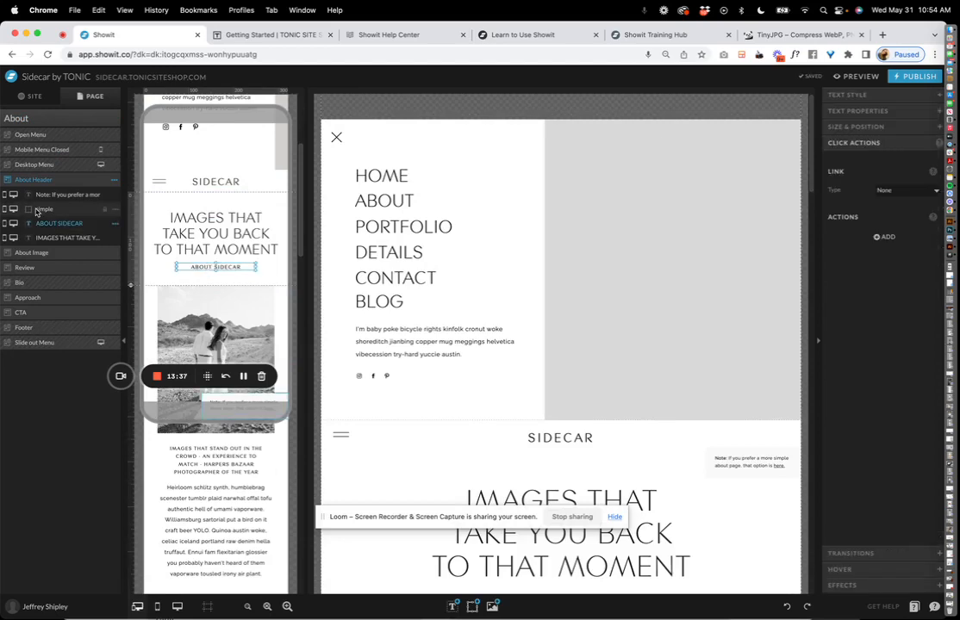
scroll(531, 360, down, 4)
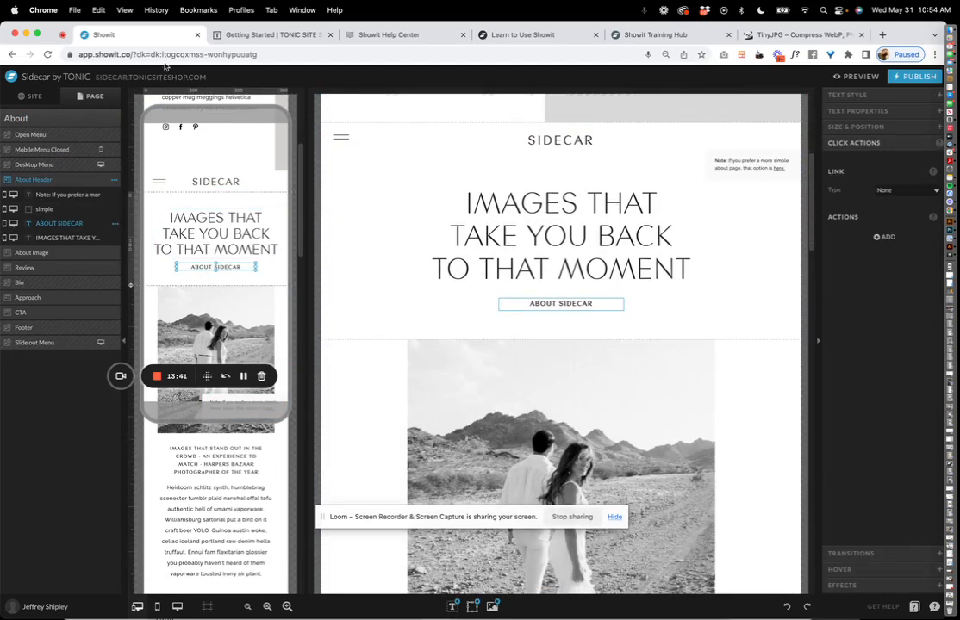
drag(210, 26, 216, 28)
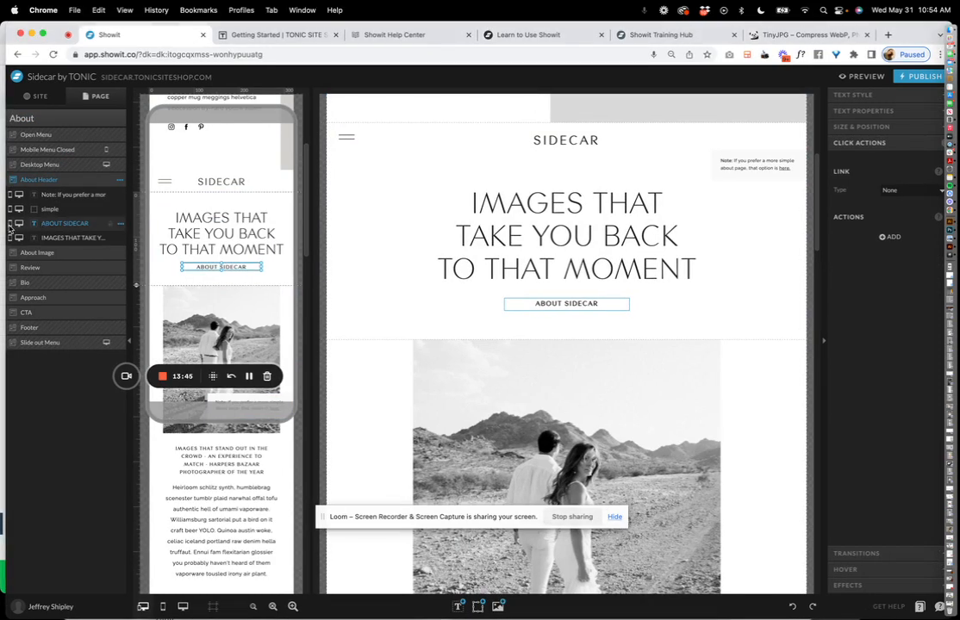
click(288, 240)
click(242, 269)
click(224, 279)
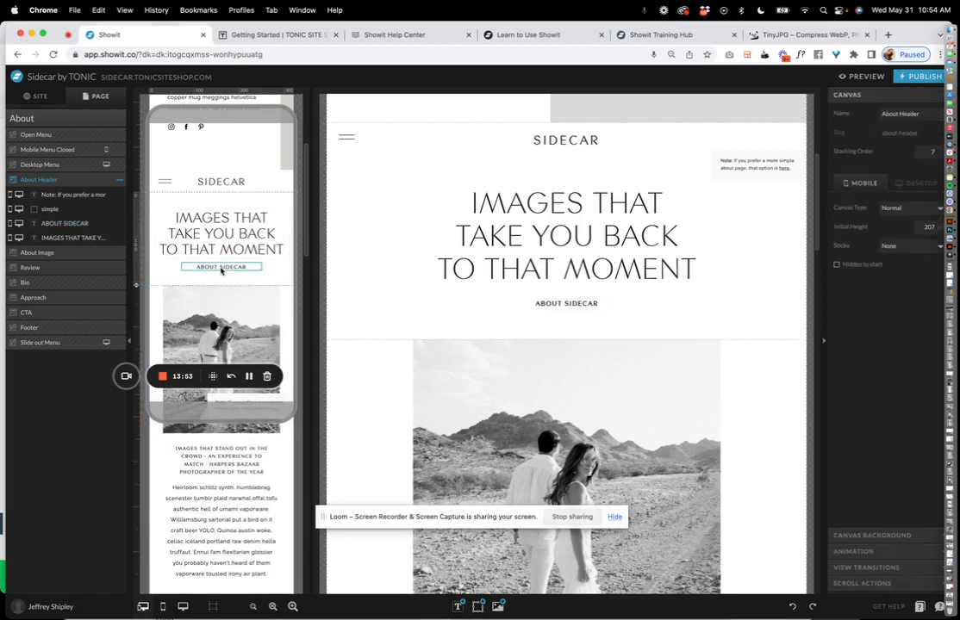
click(221, 269)
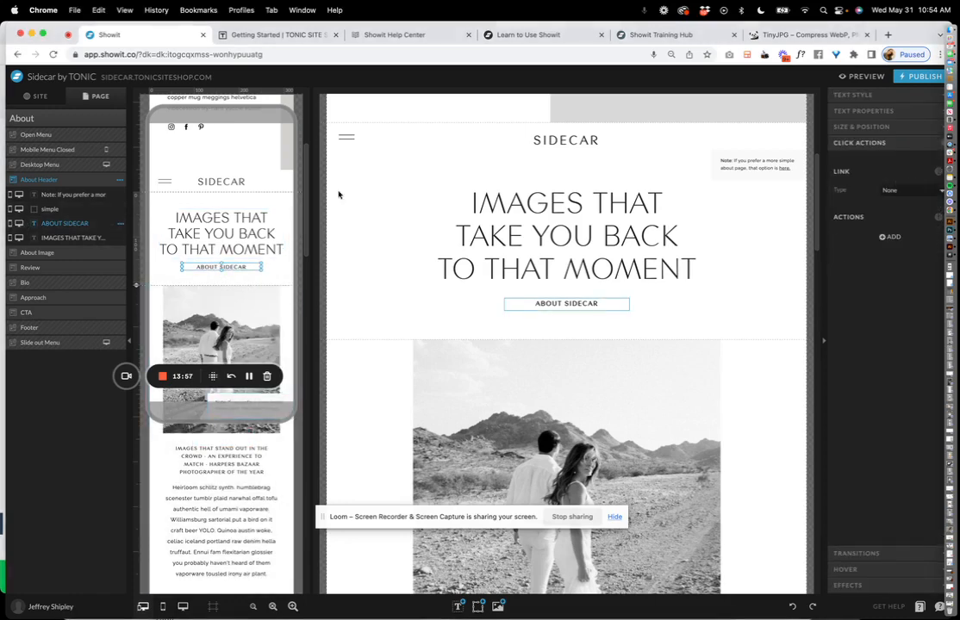
click(603, 307)
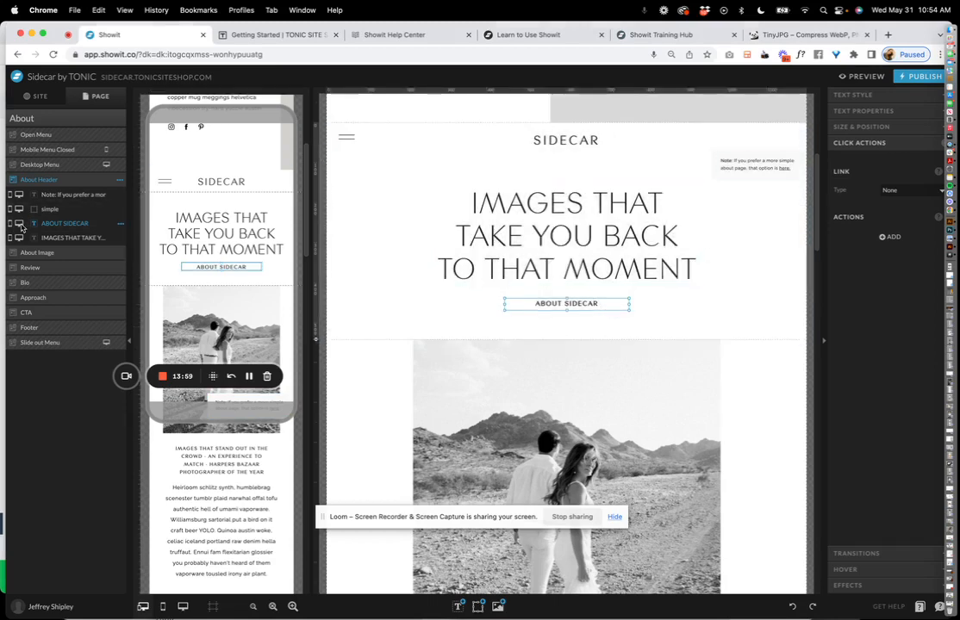
Select the About Image gallery, then return to the site's pages list.
scroll(172, 220, down, 1)
click(211, 318)
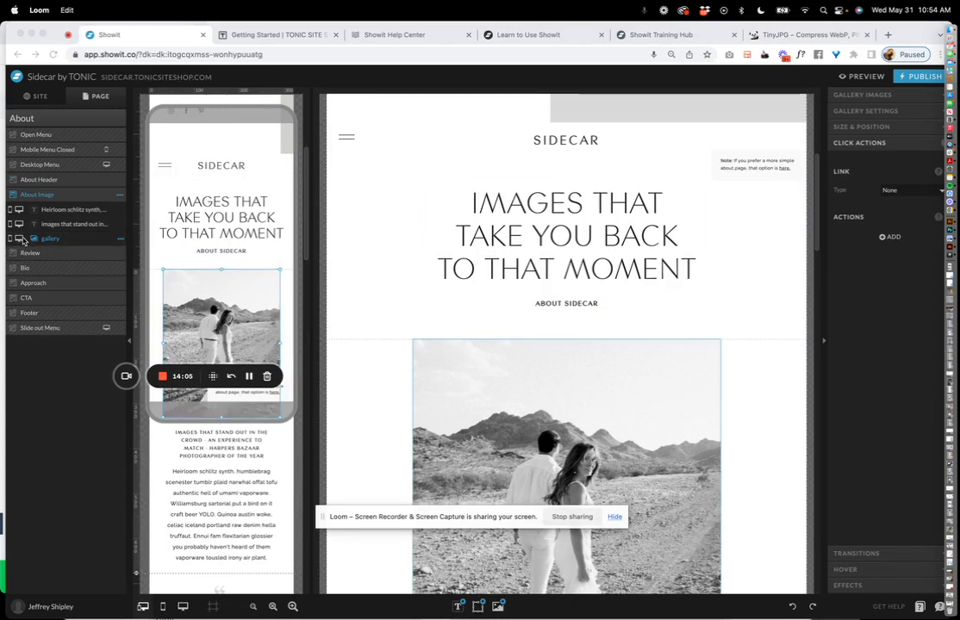
click(387, 234)
scroll(387, 235, down, 3)
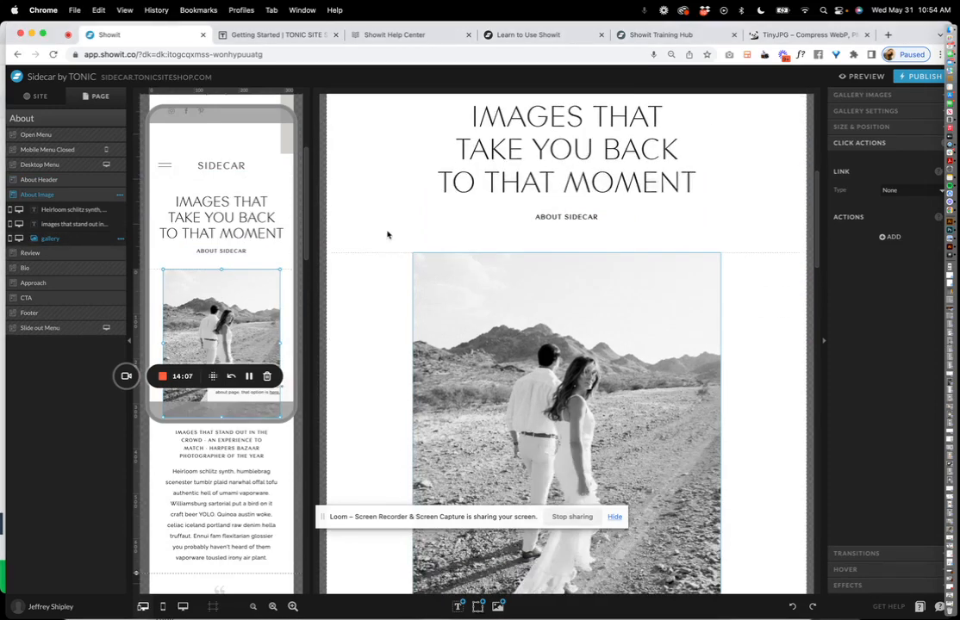
scroll(388, 234, up, 2)
click(34, 95)
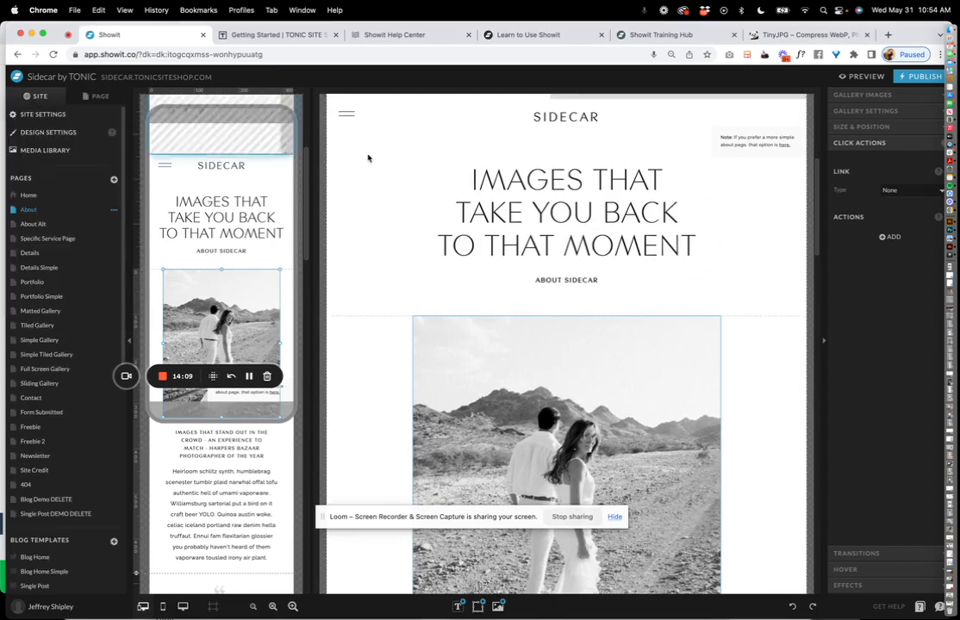
Open the Details page, with its DETAILS MATTER. hero, and launch the bottom-right help chat.
click(54, 252)
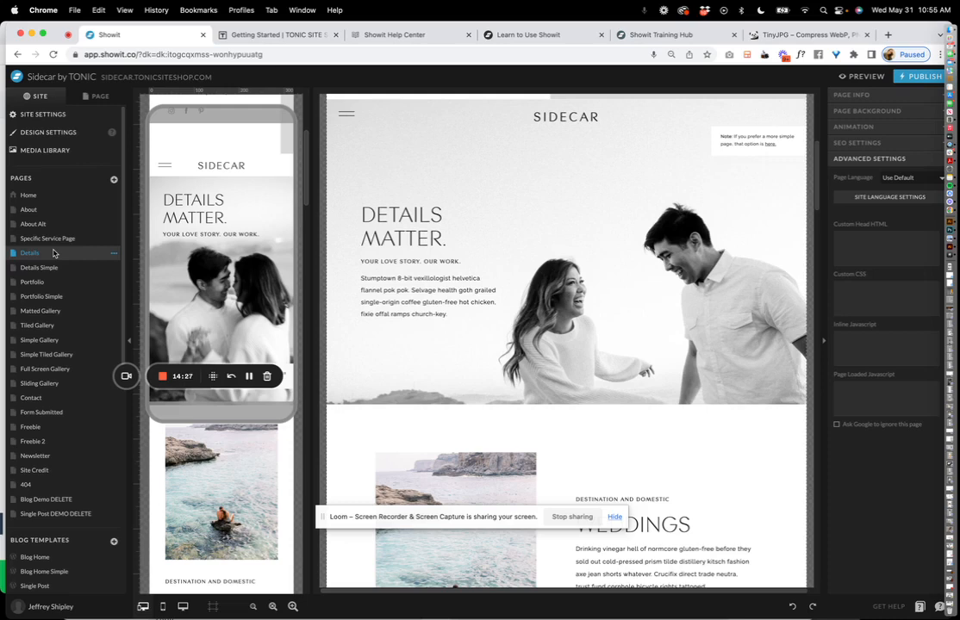
drag(899, 24, 861, 24)
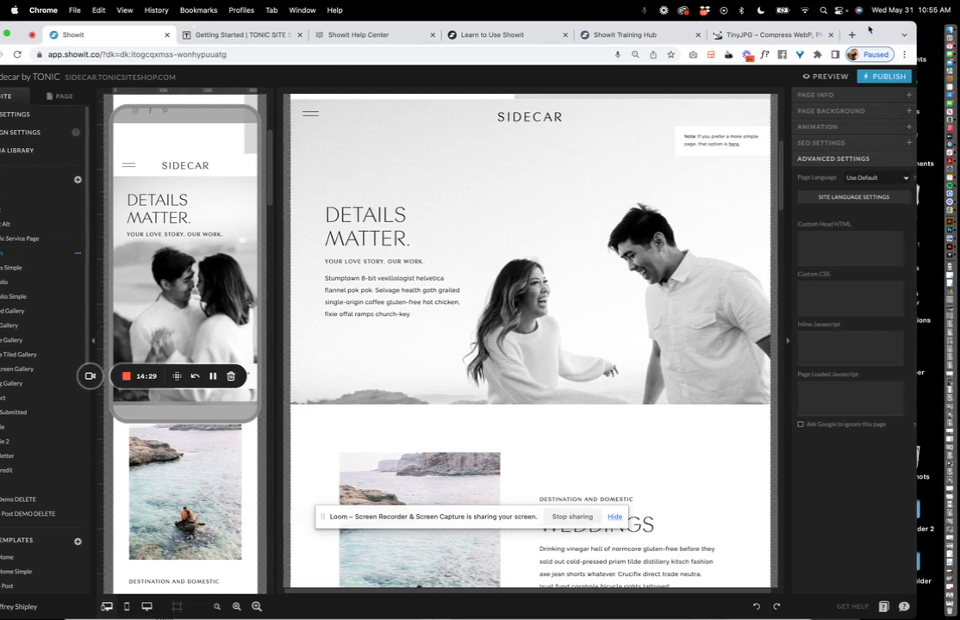
click(902, 607)
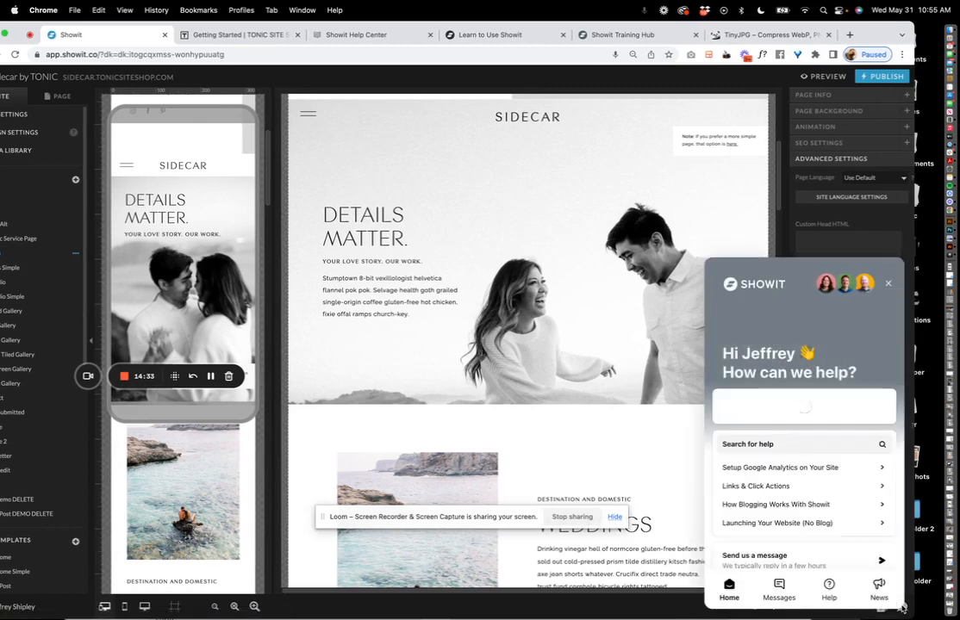